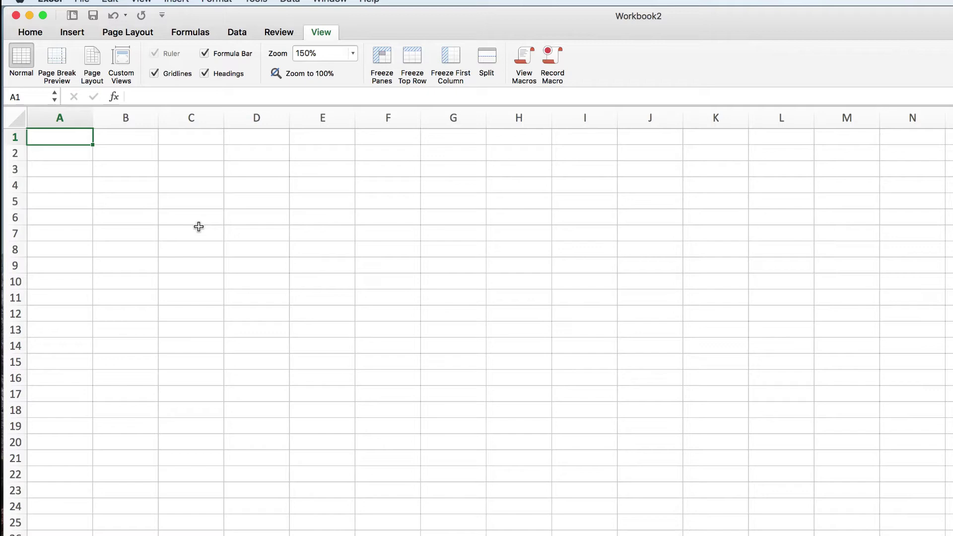
Enter 1 in B1 and the formula =B1+1 in C1.
click(76, 154)
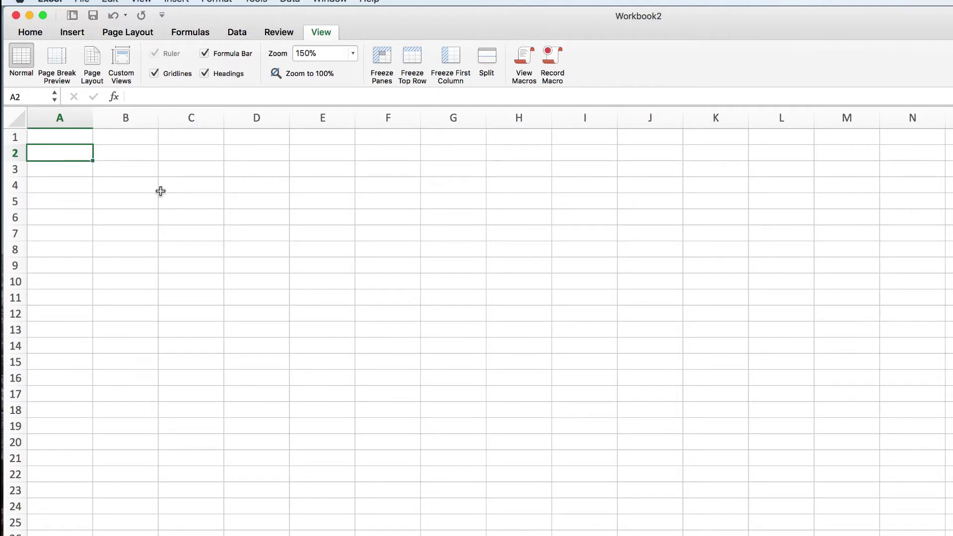
click(130, 137)
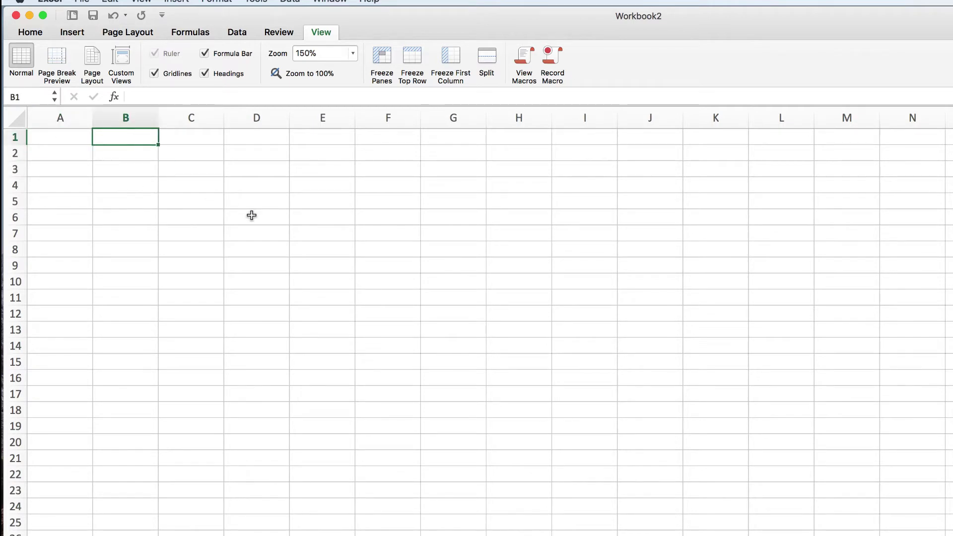
text(1)
key(Tab)
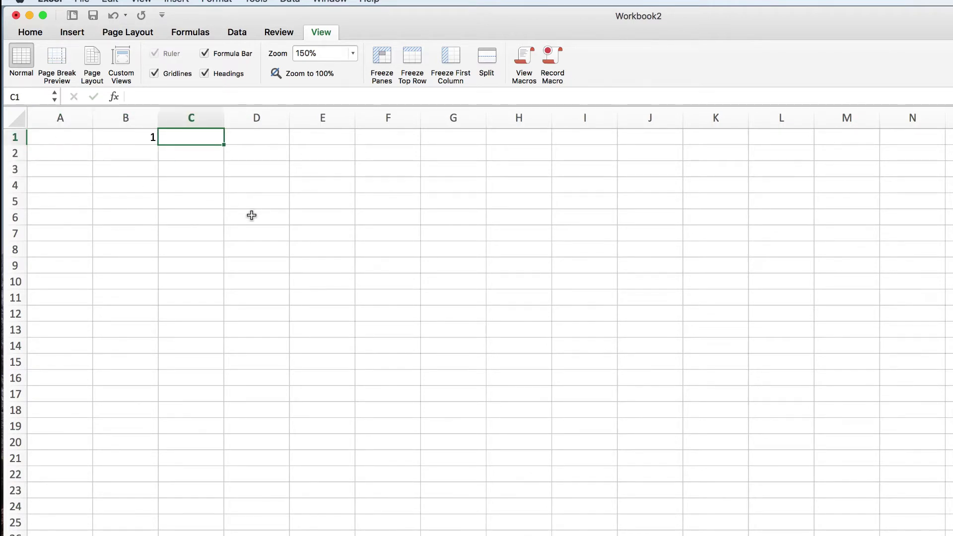
text(=)
key(Left)
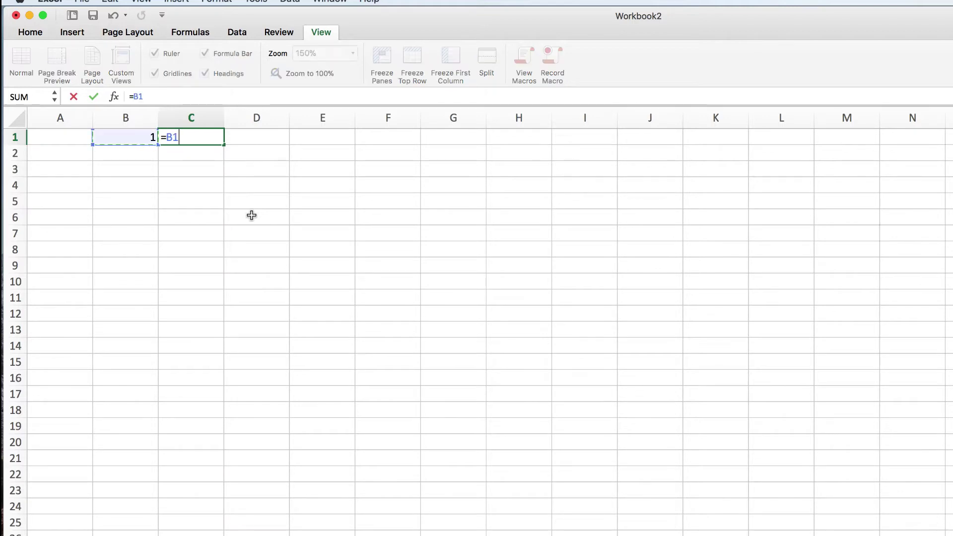
text(+1)
key(Return)
Fill the C1 plus-one formula across row 1 so the months count upward.
click(195, 132)
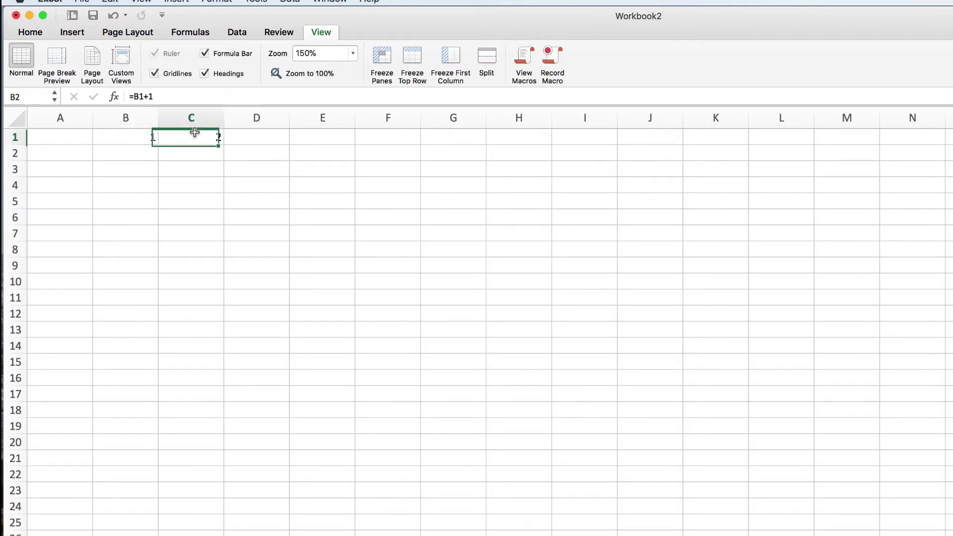
drag(224, 144, 938, 139)
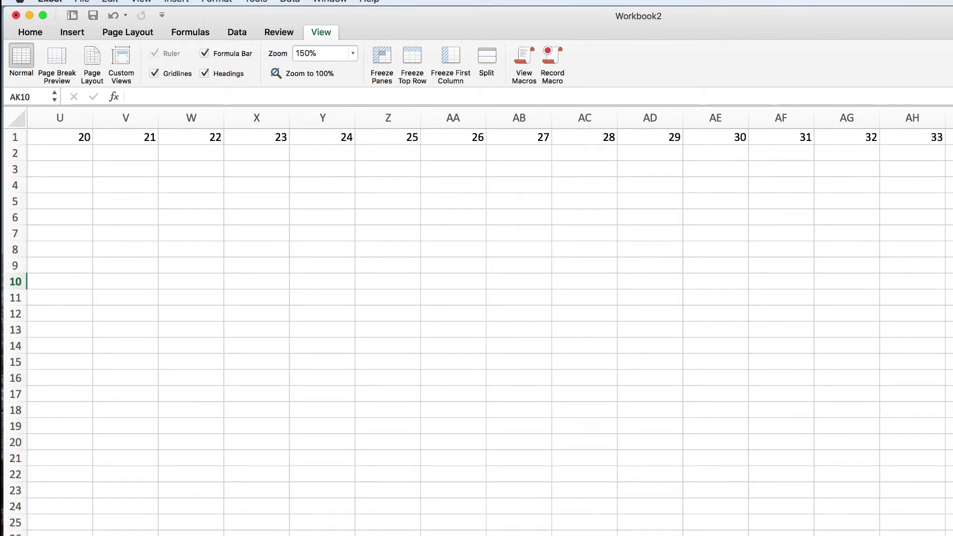
key(Left)
key(Left)
key(Left)
key(Left)
key(Left)
key(Left)
key(Left)
key(Left)
key(Left)
key(Left)
key(Left)
key(Left)
key(Left)
key(Left)
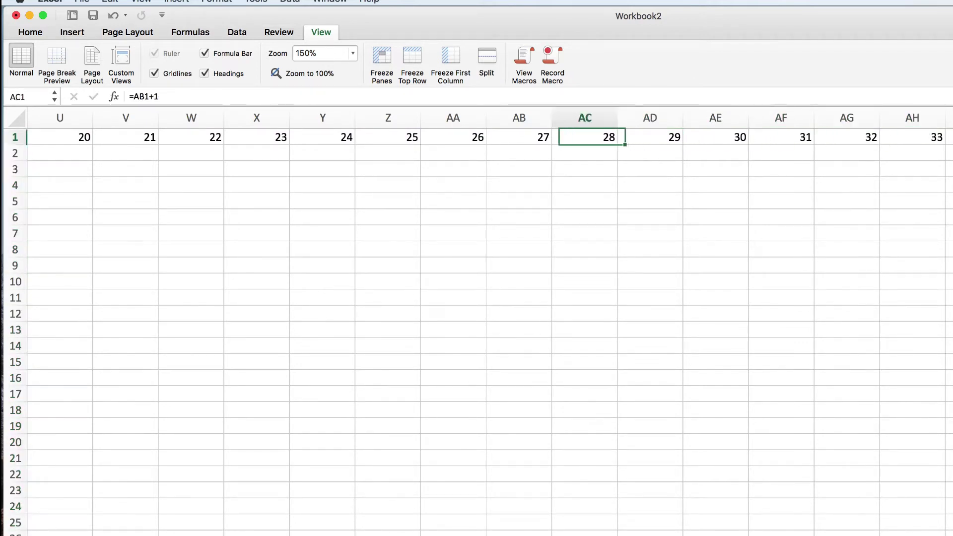
key(Left)
key(Left)
key(Left)
key(Left)
key(Left)
key(Left)
key(Left)
key(Left)
key(Left)
key(Left)
key(Left)
key(Left)
key(Left)
key(Left)
key(Left)
key(Left)
key(Left)
key(Left)
key(Left)
key(Left)
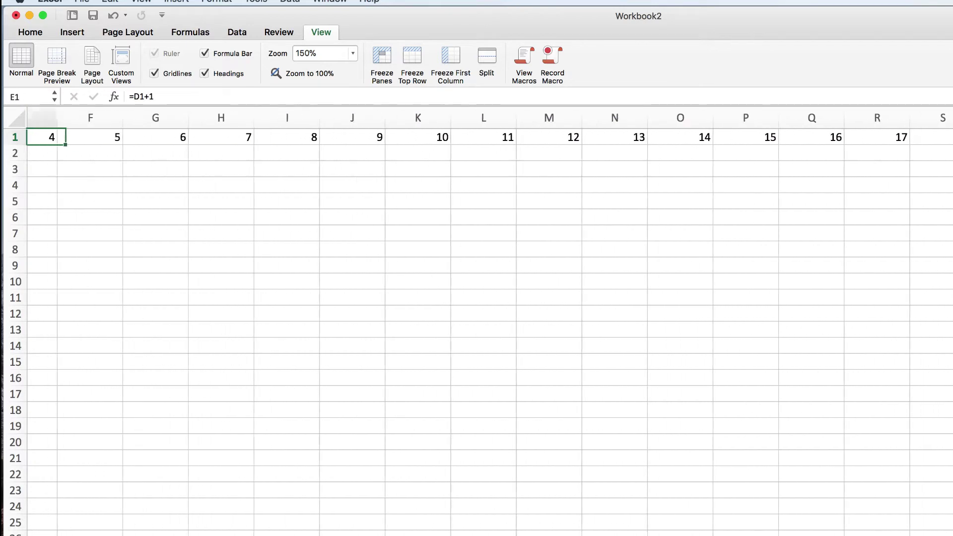
Label A2 'Sales' and insert a new empty column B.
click(60, 153)
text(Sales)
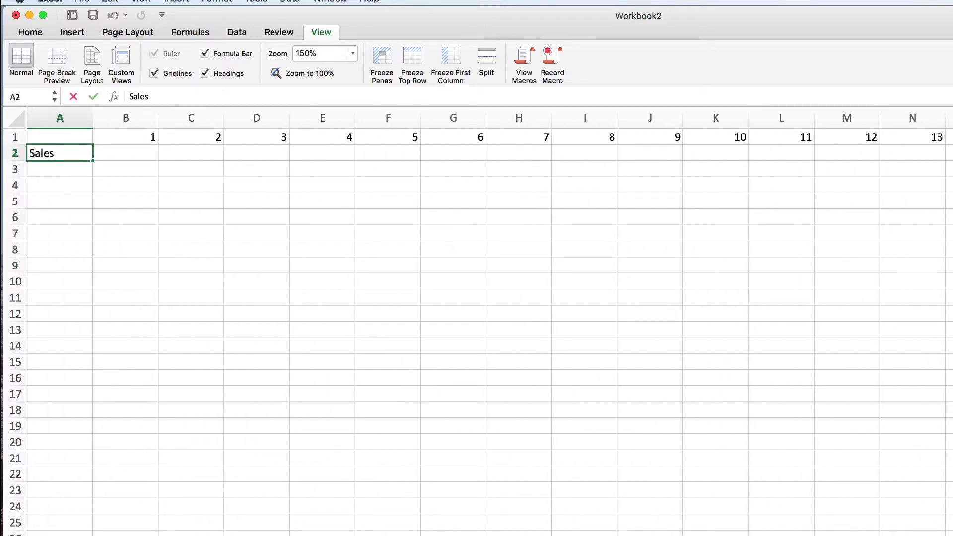
key(Return)
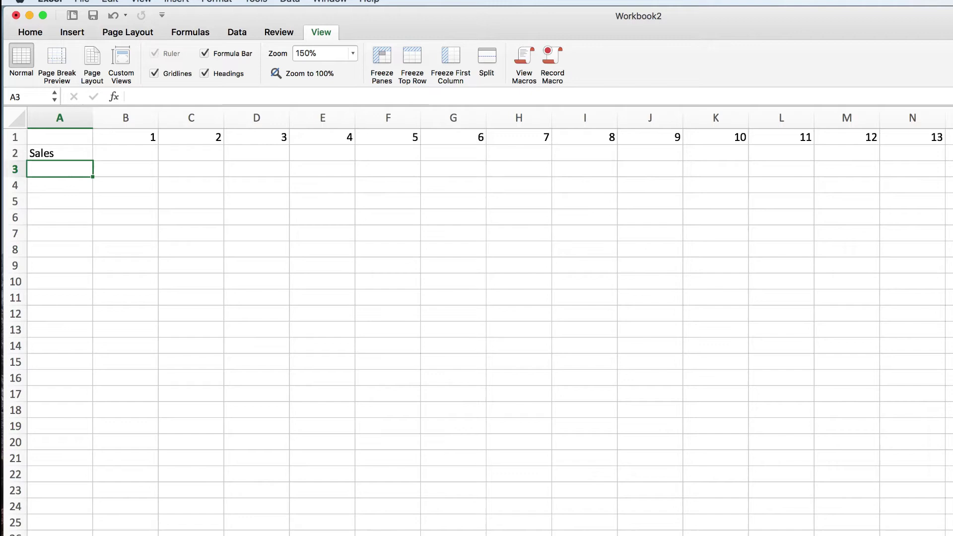
click(125, 153)
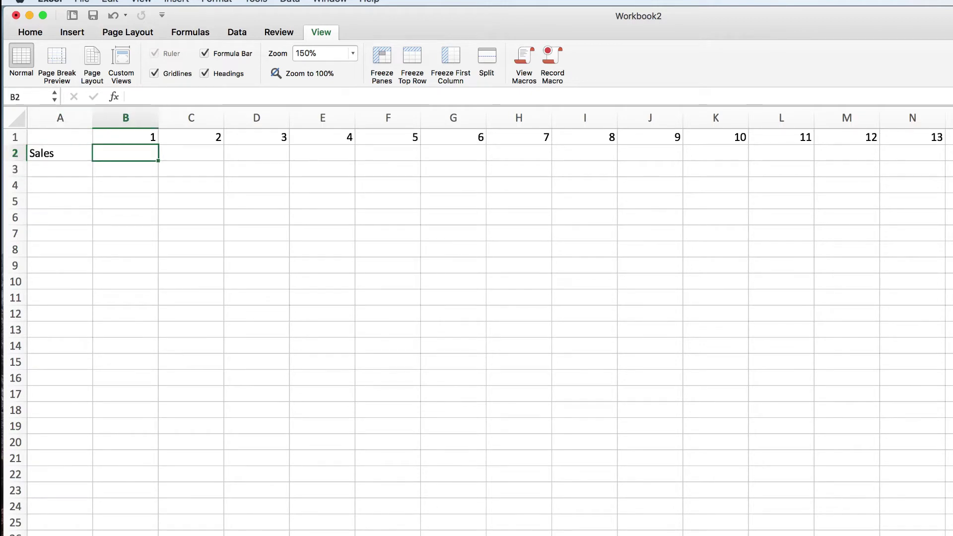
click(114, 120)
right_click(117, 119)
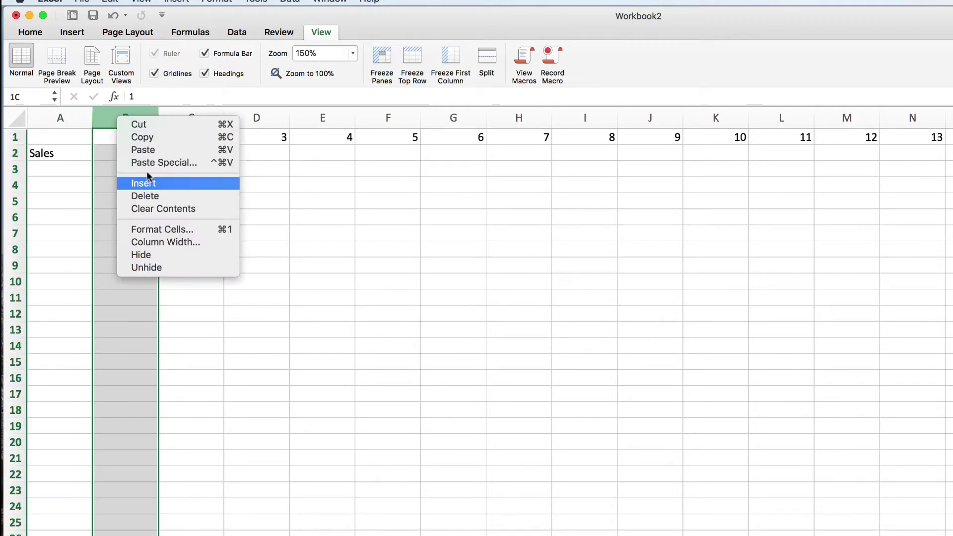
click(148, 181)
Enter 10 in B2, =B2 in C2, =C2 in D2, and fill D2 across row 2.
click(119, 154)
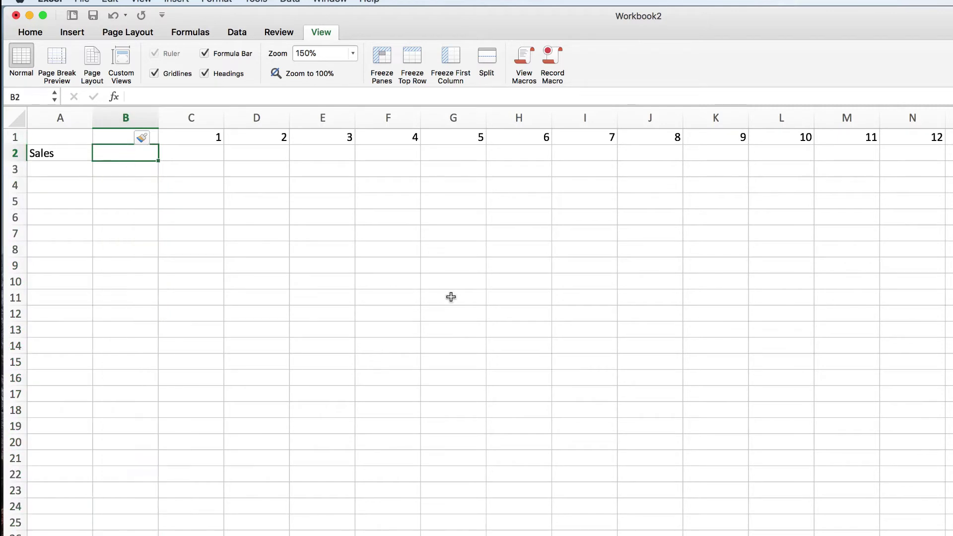
text(10)
key(Tab)
text(=)
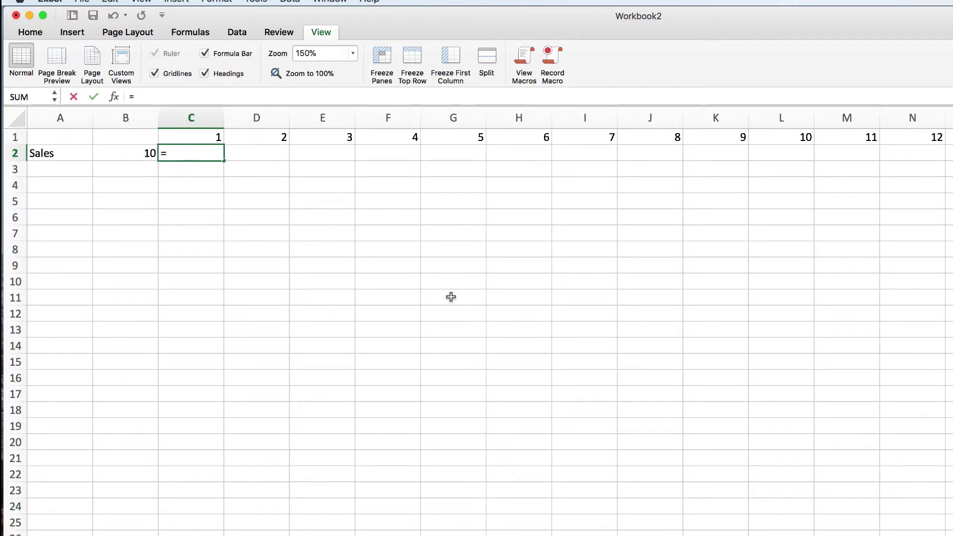
key(Left)
key(Tab)
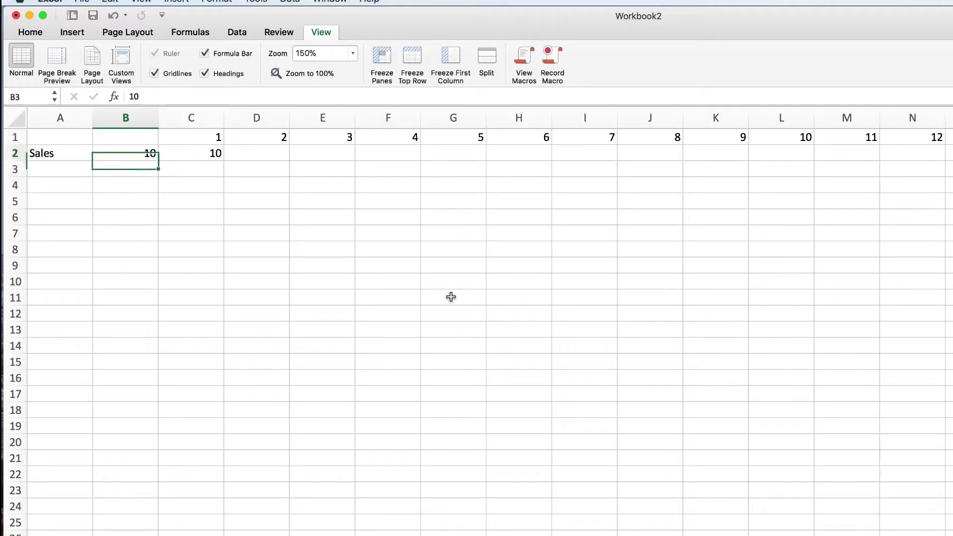
text(=)
key(Left)
key(Return)
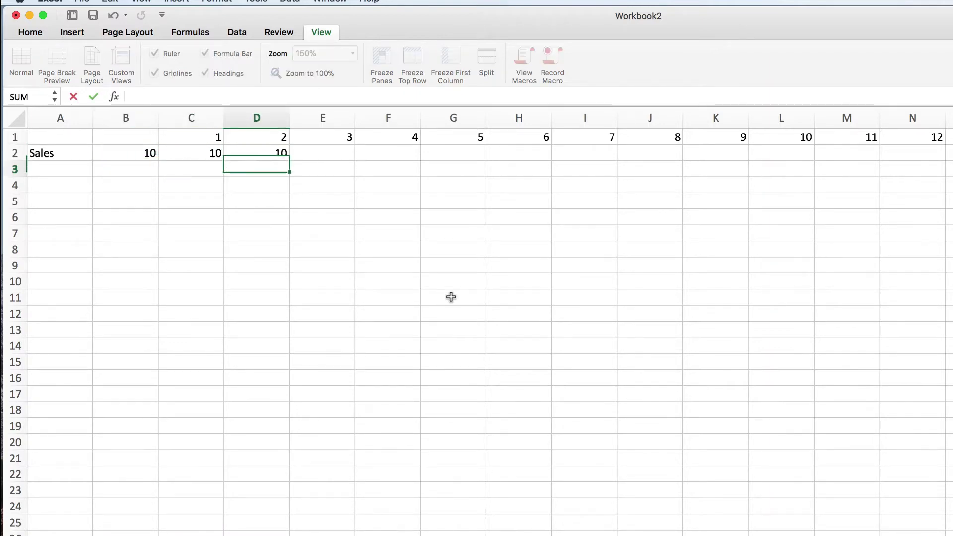
click(249, 150)
drag(284, 159, 950, 155)
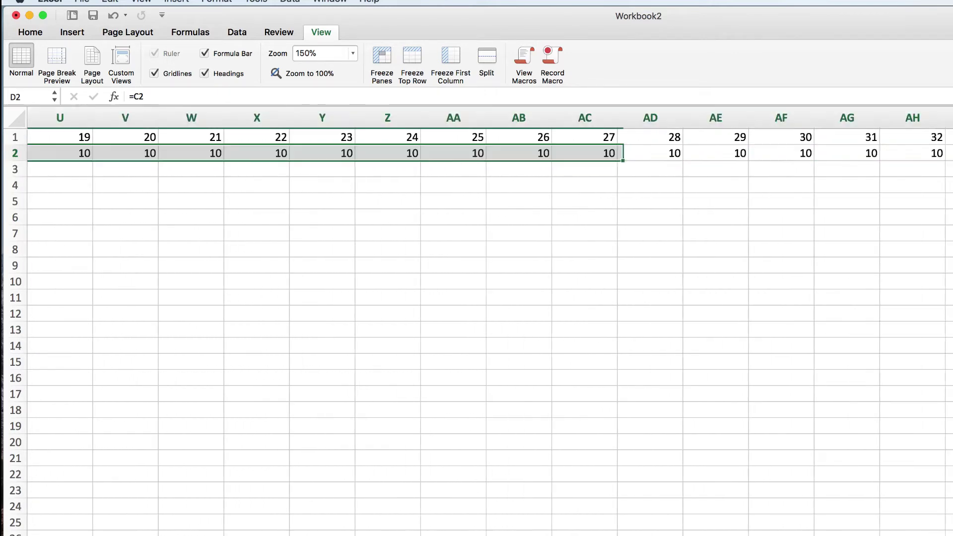
Test the chain by changing B2 to 12, then restore it to 10.
scroll(476, 323, left, 15)
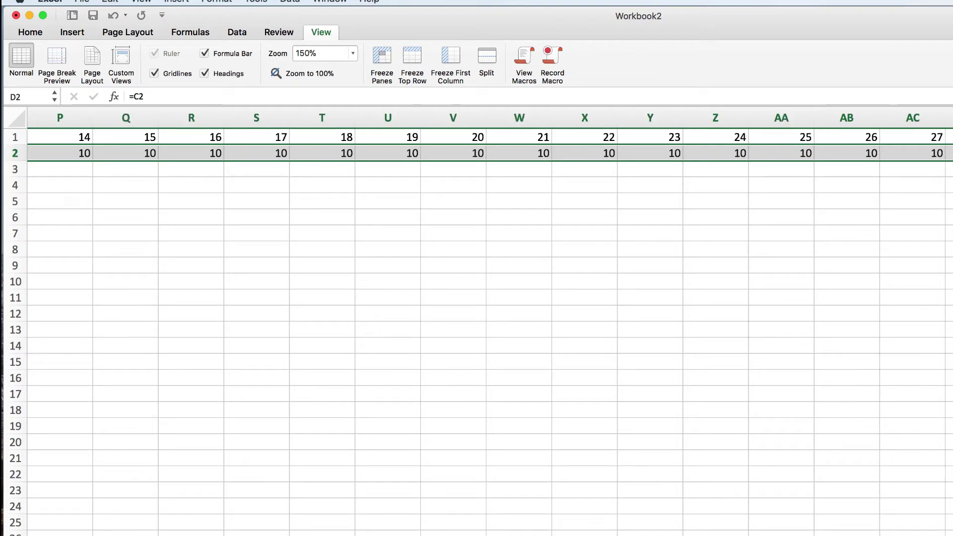
click(126, 154)
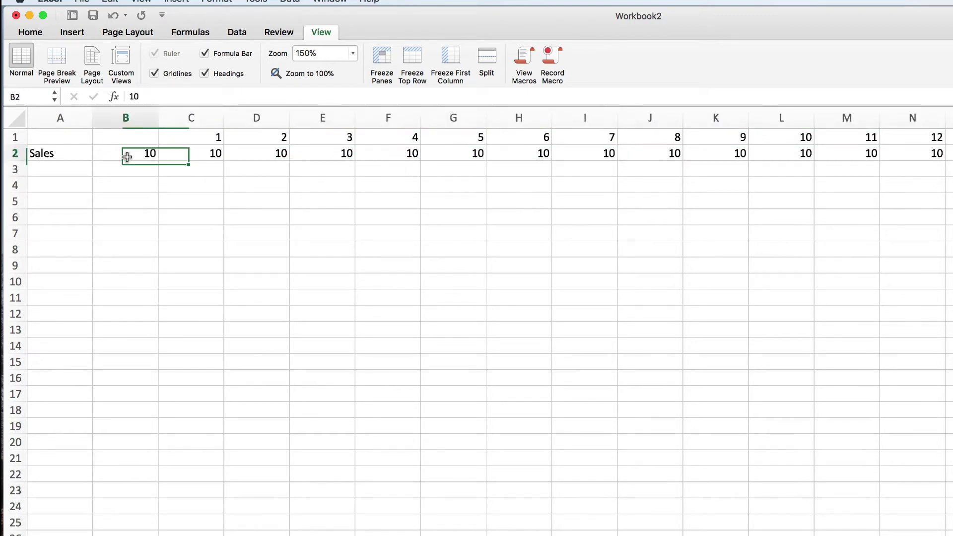
text(12)
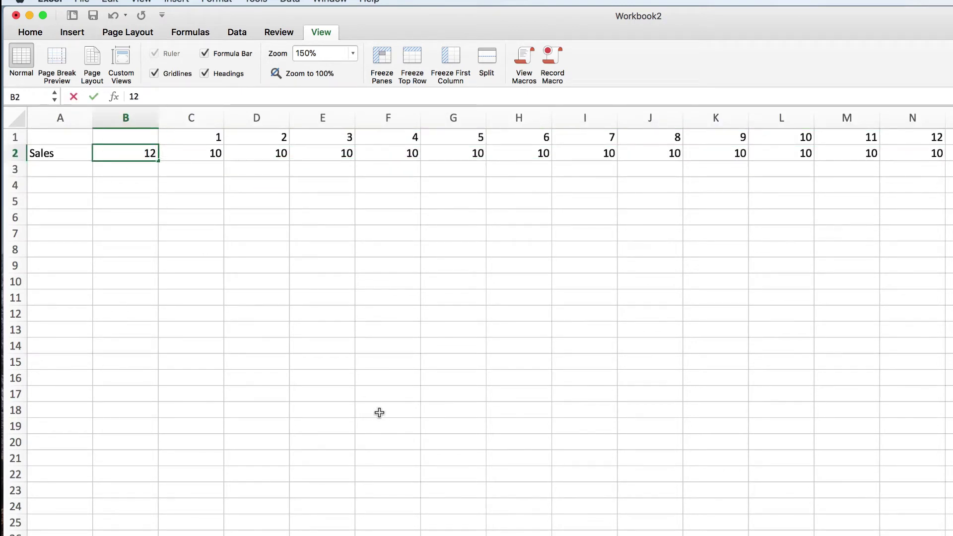
key(Return)
key(Up)
text(10)
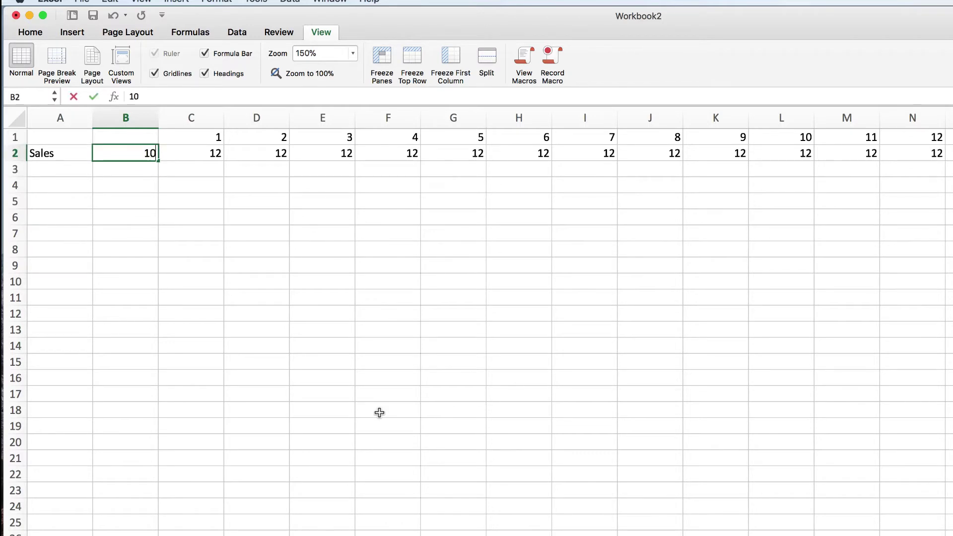
key(Return)
key(Left)
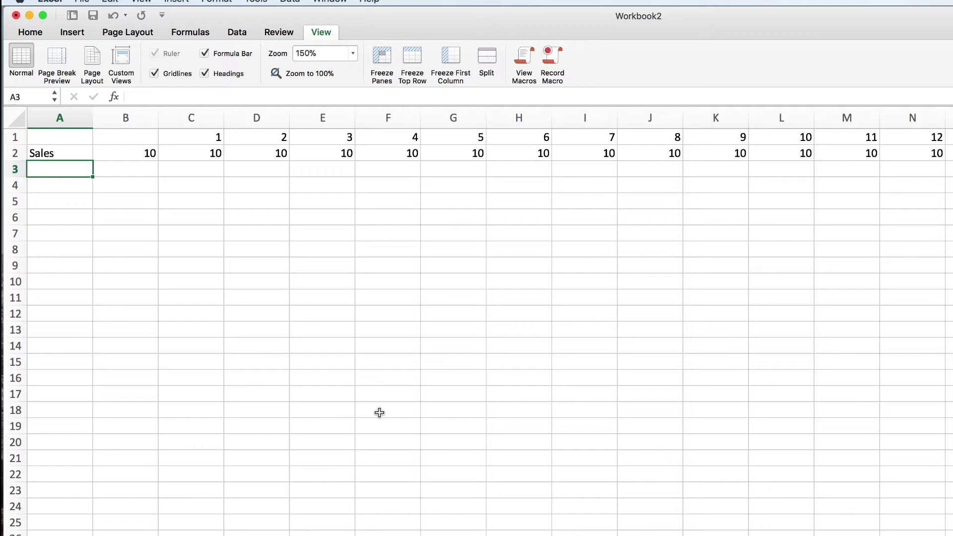
Label A3 'Lease Amount' and widen column A so it fits.
text(Lease)
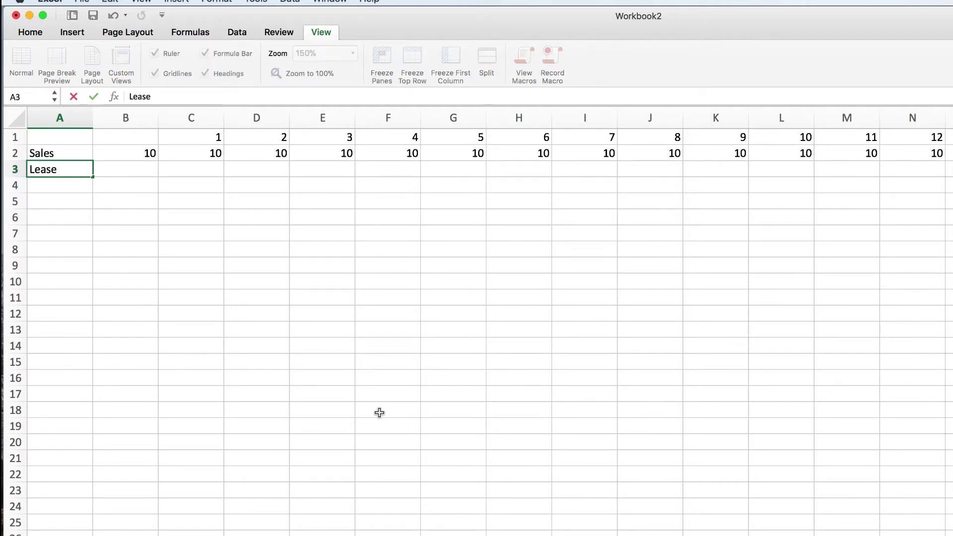
text( Amount)
key(Return)
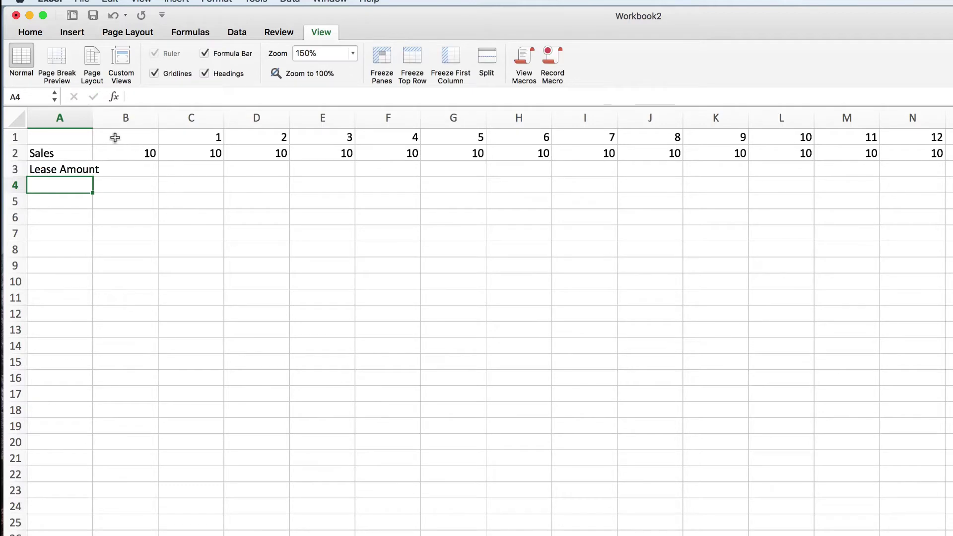
drag(92, 118, 103, 118)
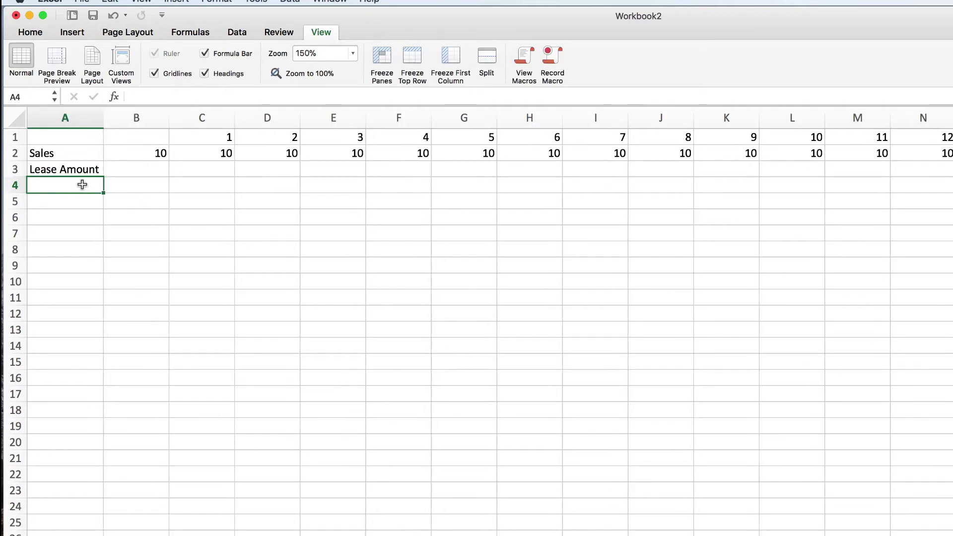
click(151, 272)
click(68, 187)
Enter the lease amount 49 in B3.
click(144, 170)
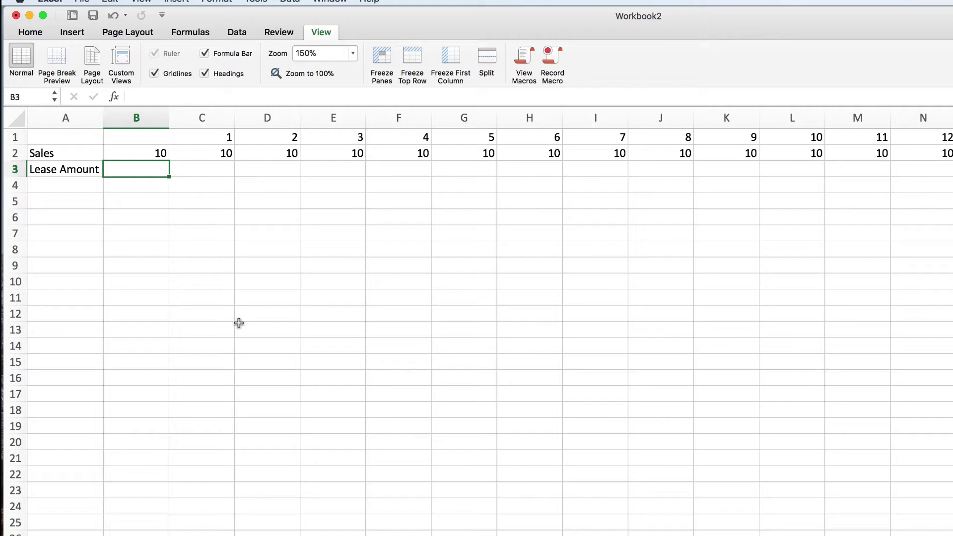
text(49)
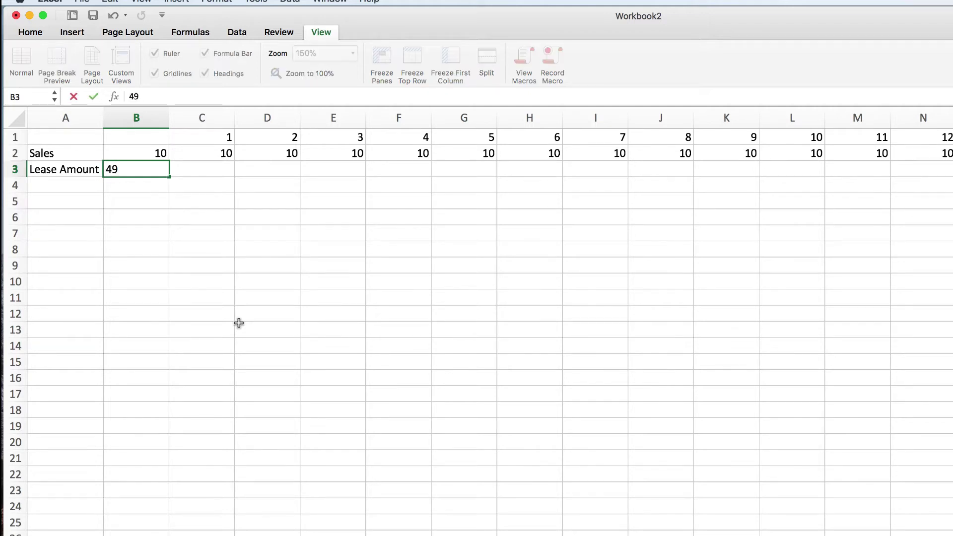
key(Return)
key(Left)
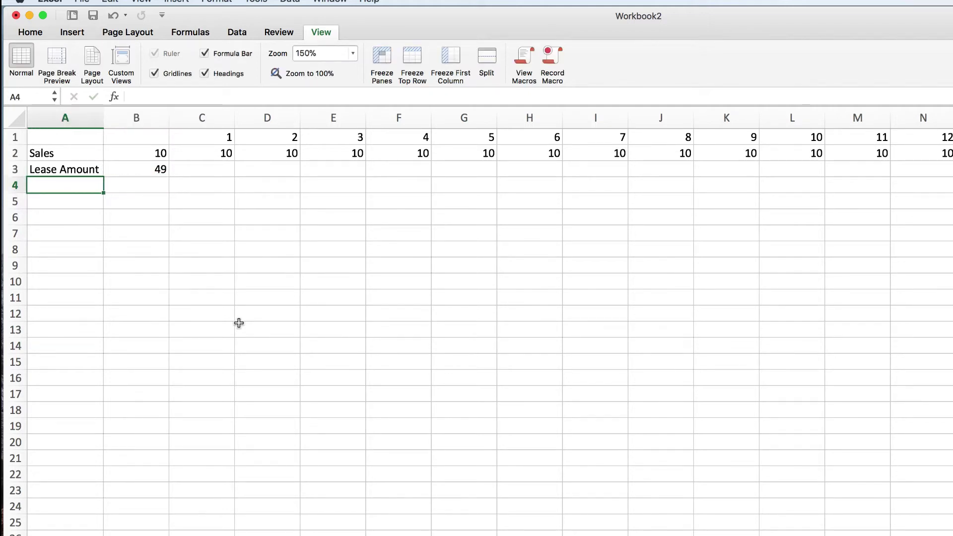
key(Up)
key(Right)
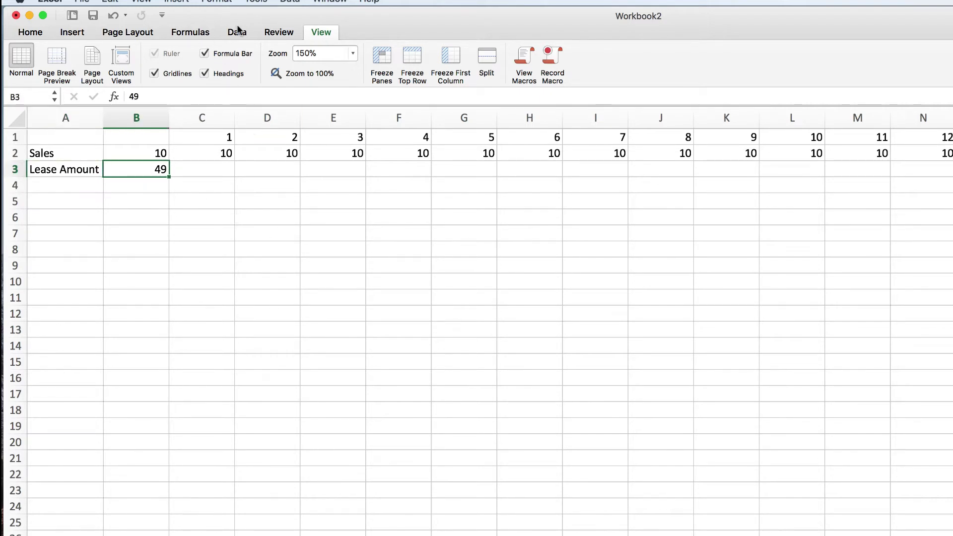
Format B3 as an accounting amount, showing $49.00.
click(27, 34)
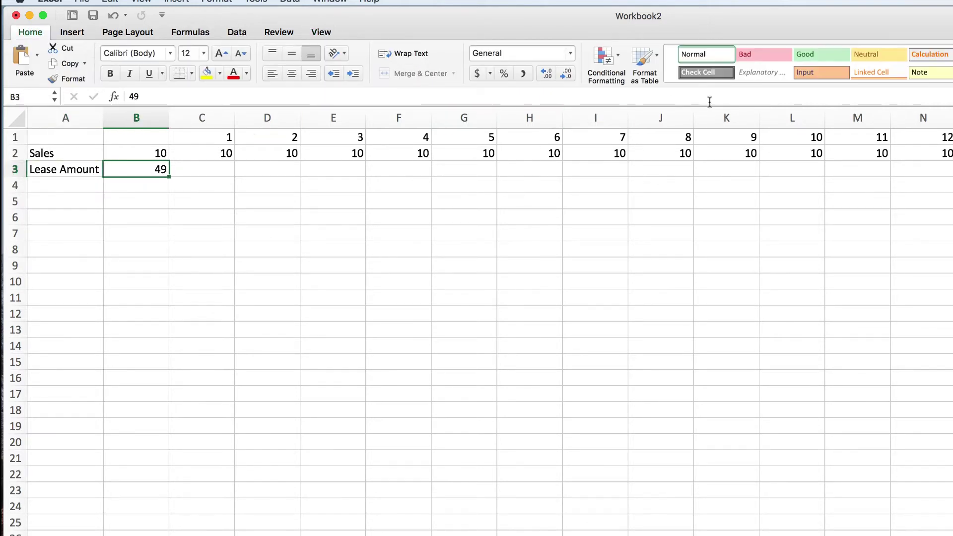
click(477, 73)
click(310, 298)
click(85, 187)
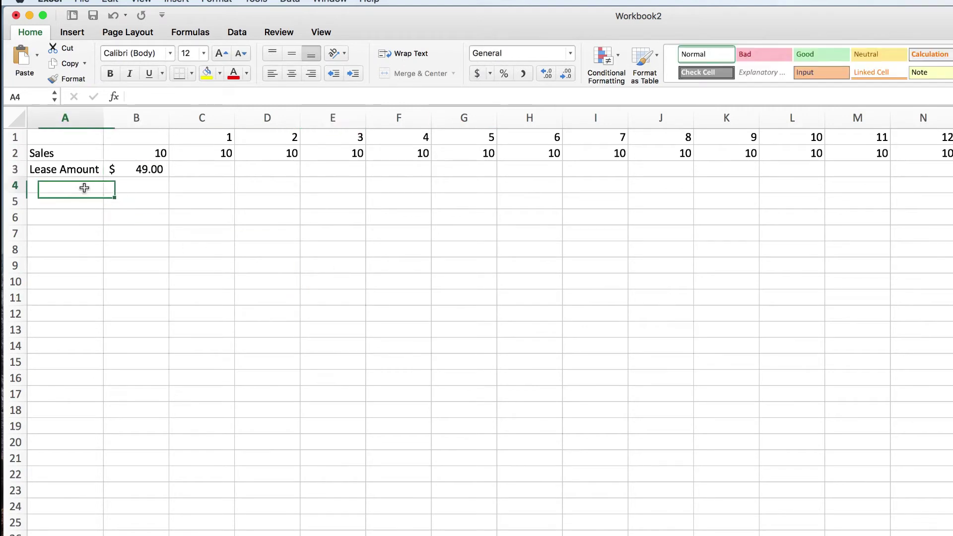
Add Lease Term 48 in row 4 and a Funding Amount label in A5, widening column A.
text(Lease T)
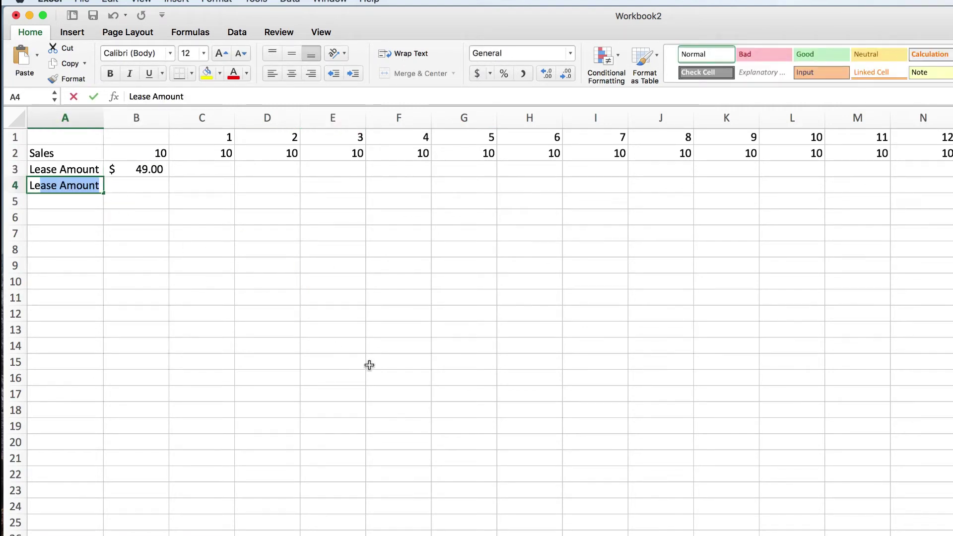
key(BackSpace)
key(BackSpace)
text(Term)
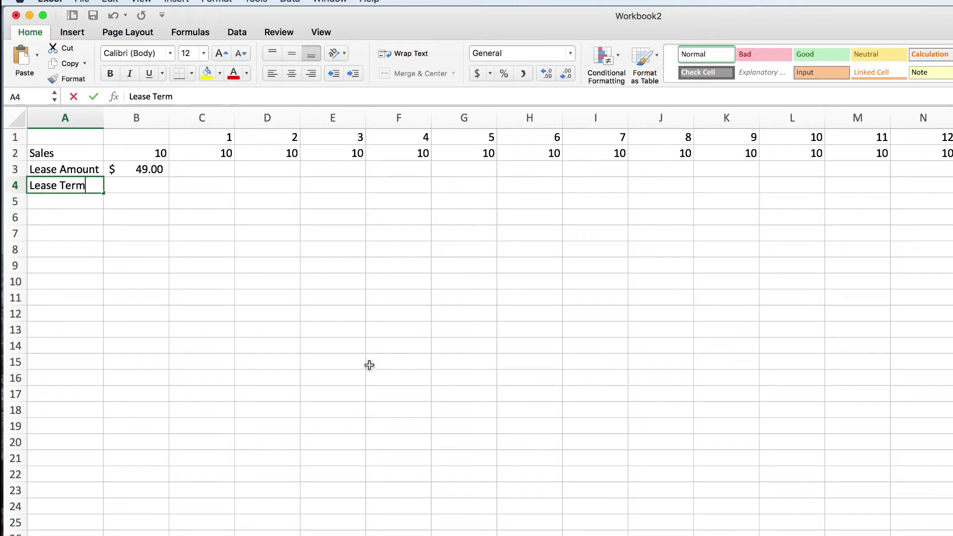
key(Tab)
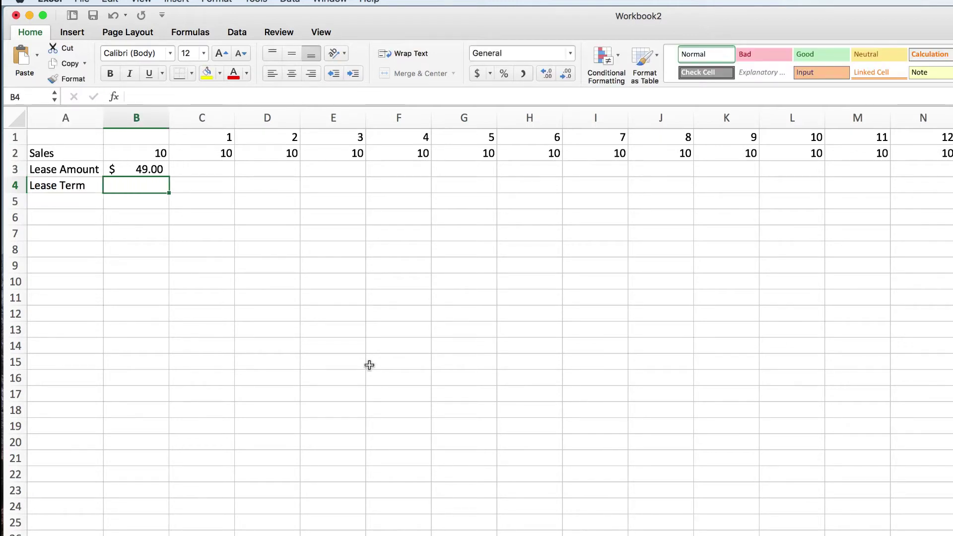
text(48)
key(Return)
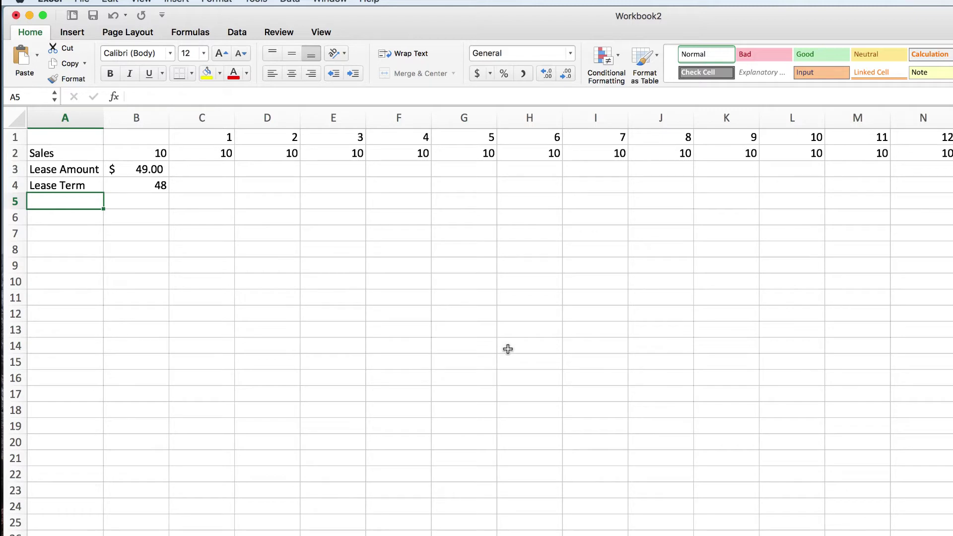
text(Funding Amount)
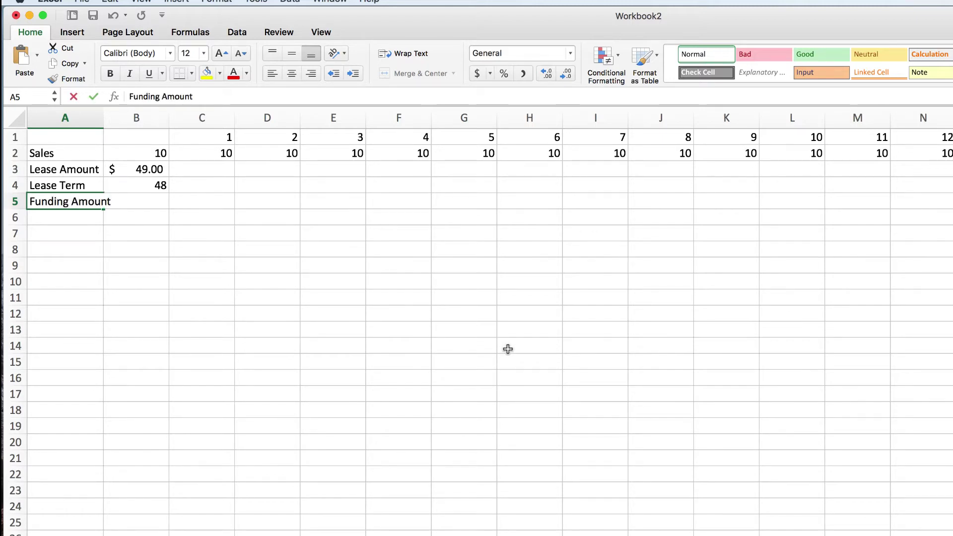
key(Tab)
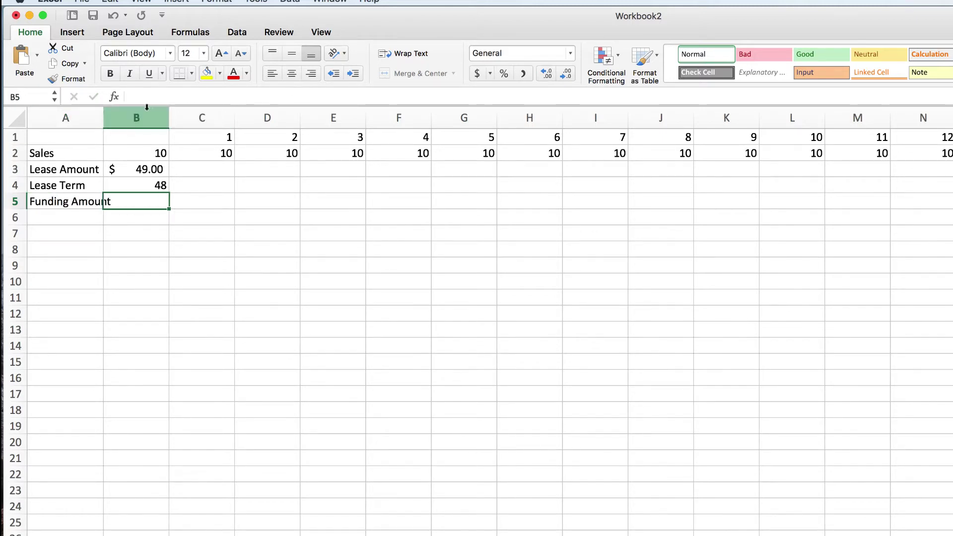
drag(104, 114, 117, 107)
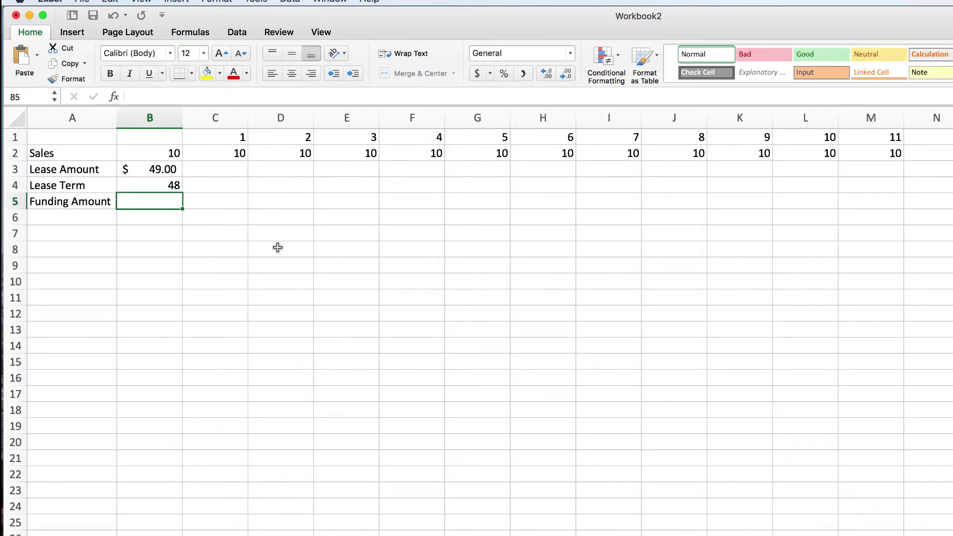
Enter =SUM(B3*B4) in B5 to multiply lease amount by term.
text(=su)
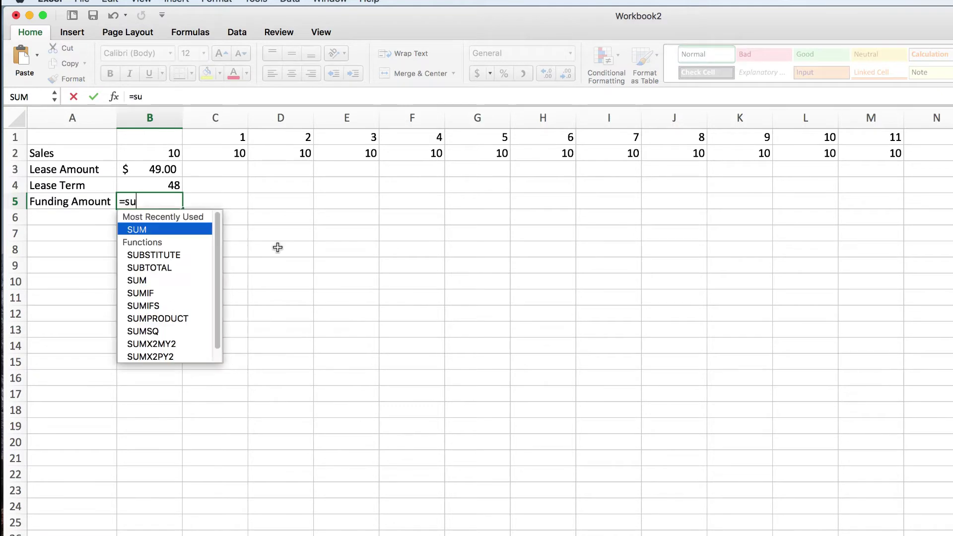
text(m()
click(151, 169)
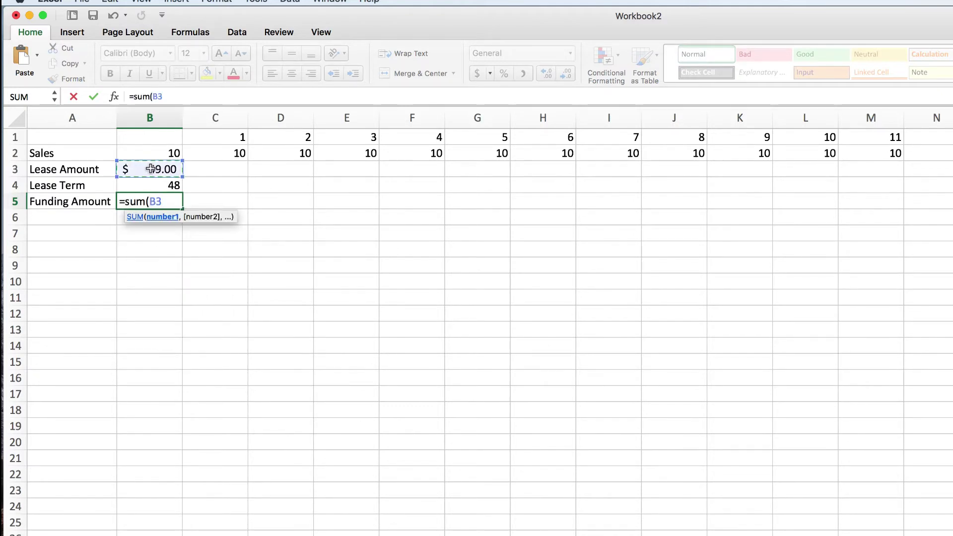
text(*)
click(158, 185)
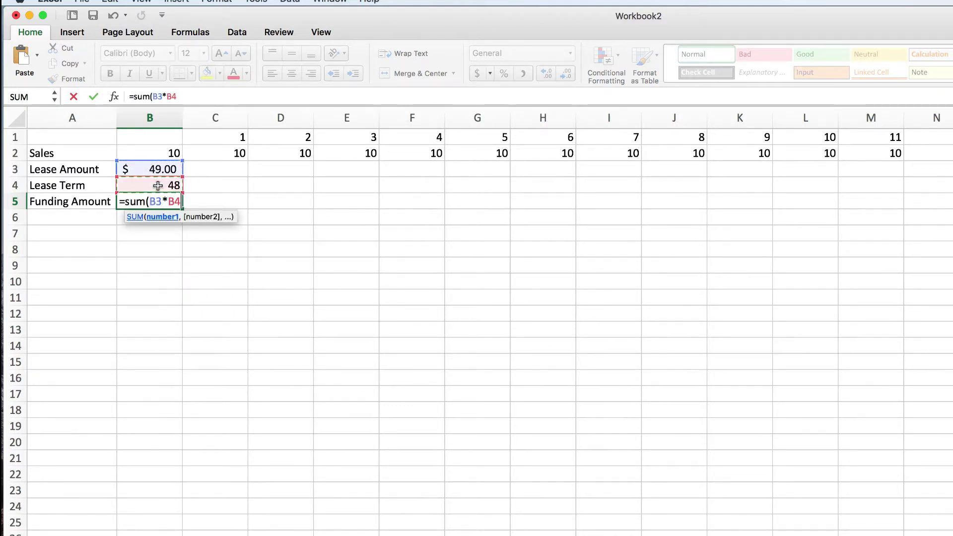
text())
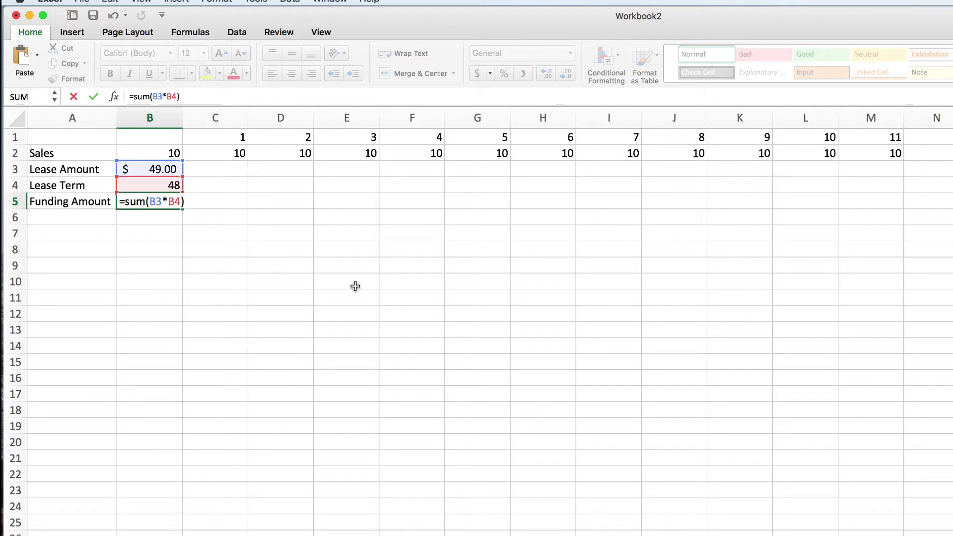
key(Return)
key(Up)
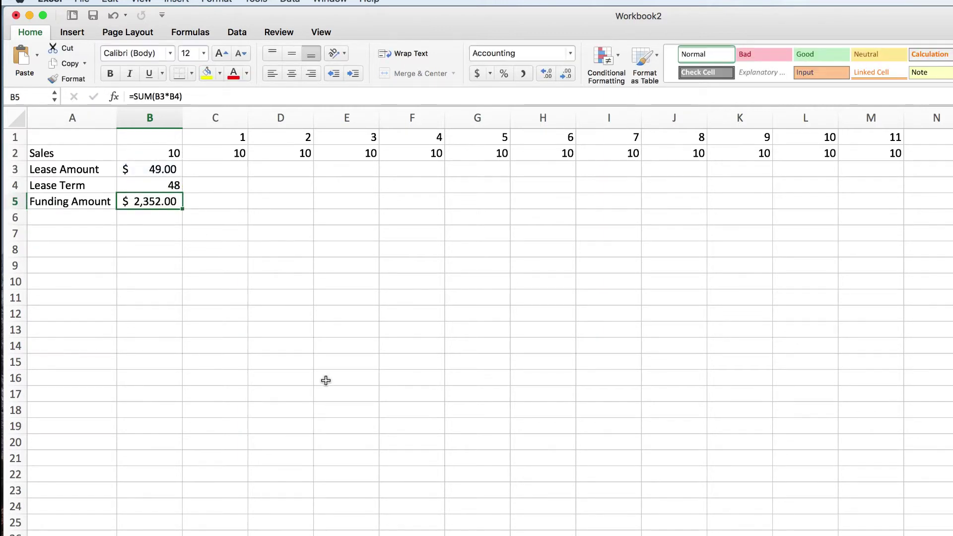
Scale the B5 formula by 0.65 to give $1,528.80.
click(189, 97)
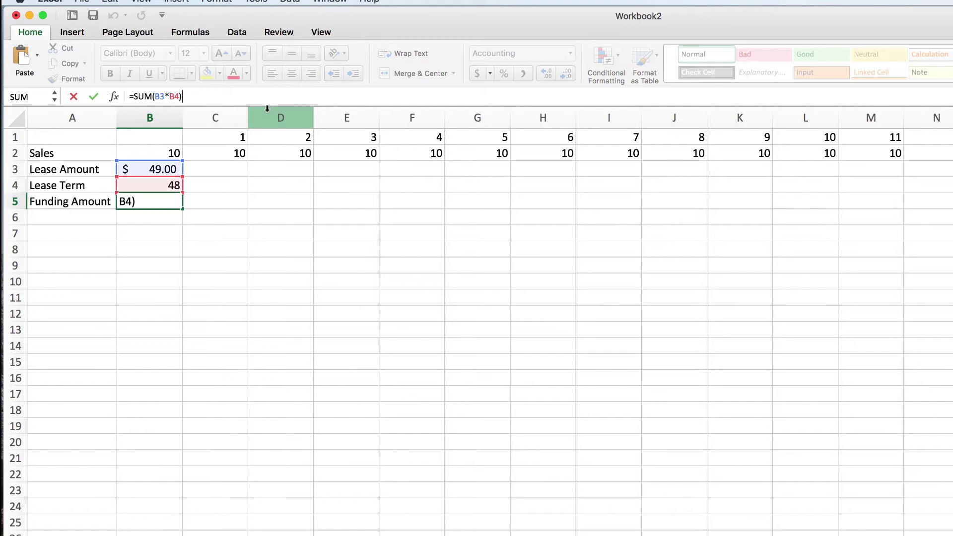
text(*.)
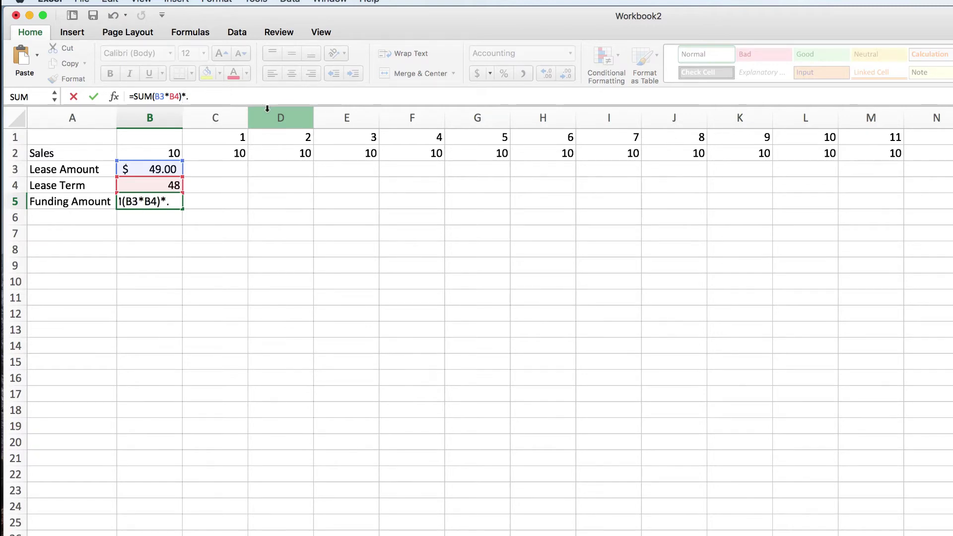
text(65)
key(Return)
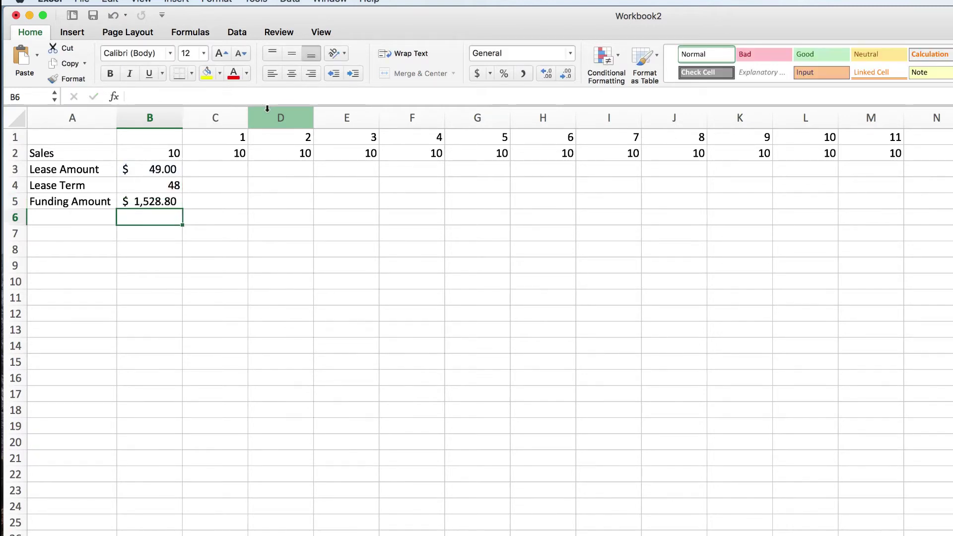
key(Up)
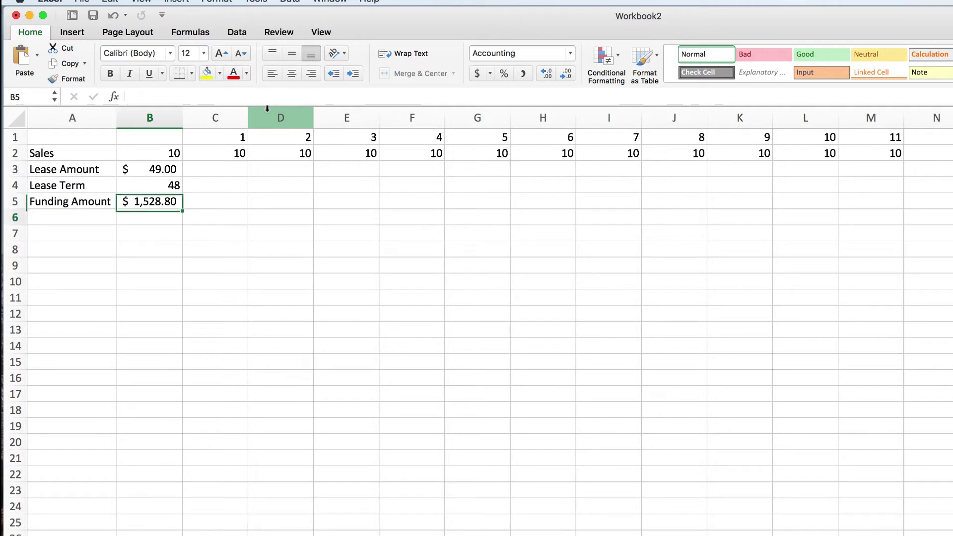
key(Down)
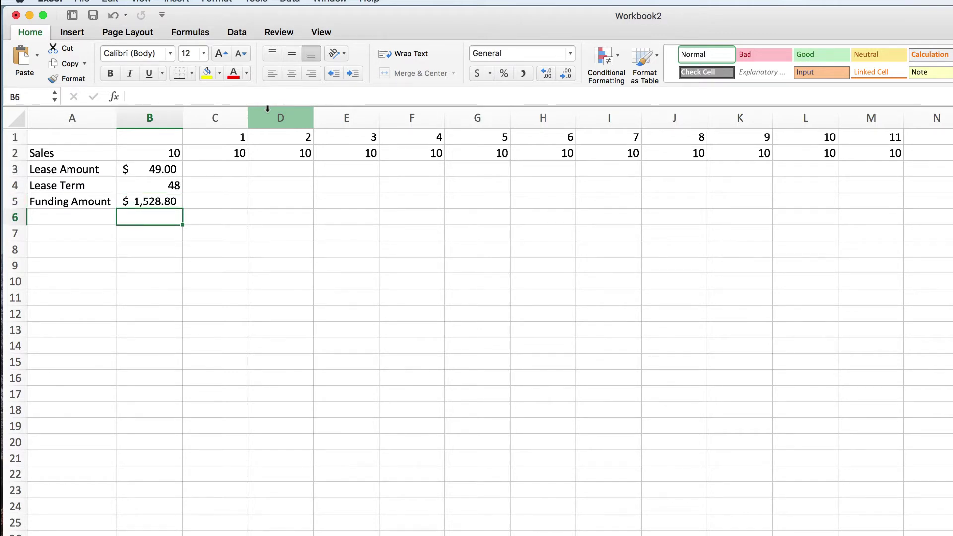
Add a Terminal Cost row with 350 in B6, formatted as currency ($350.00).
key(Up)
key(Down)
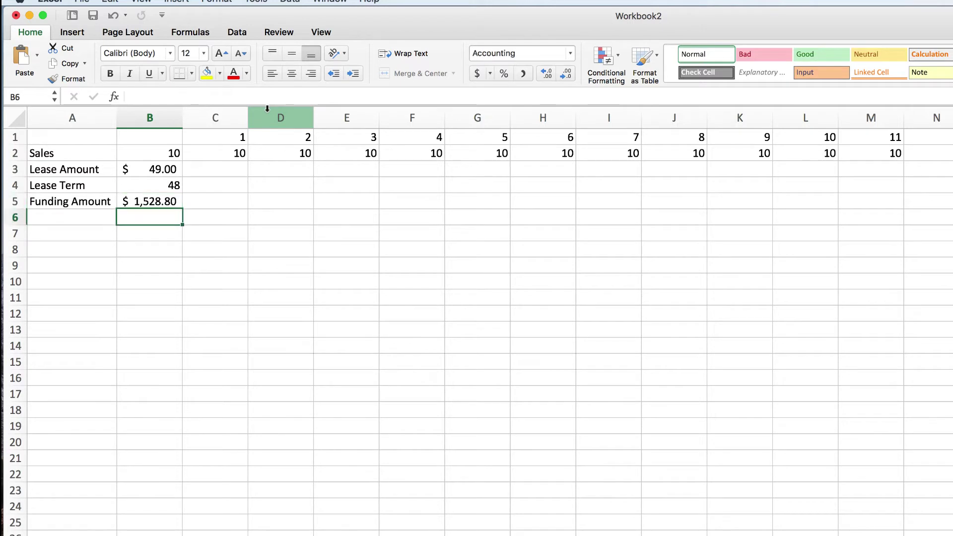
key(Left)
key(F2)
text(Terminal Cost)
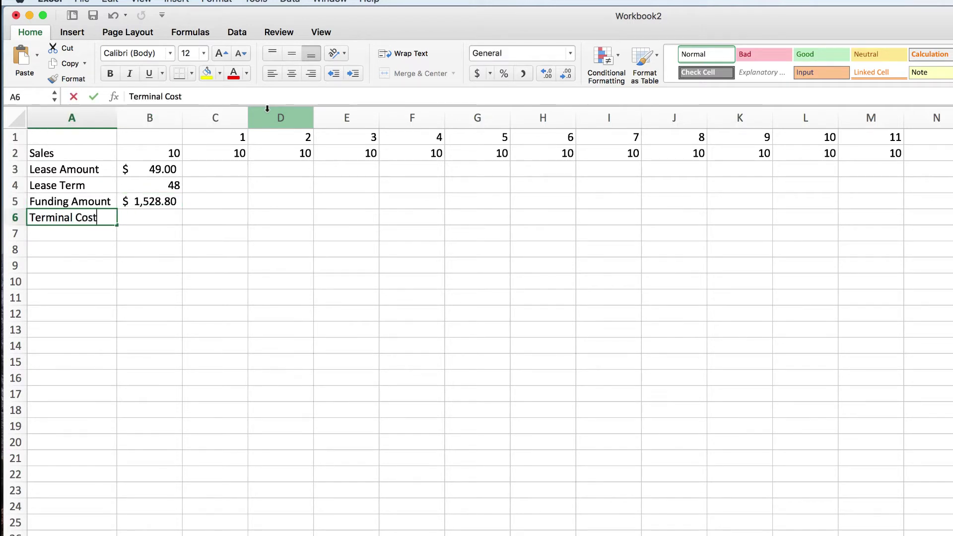
key(Tab)
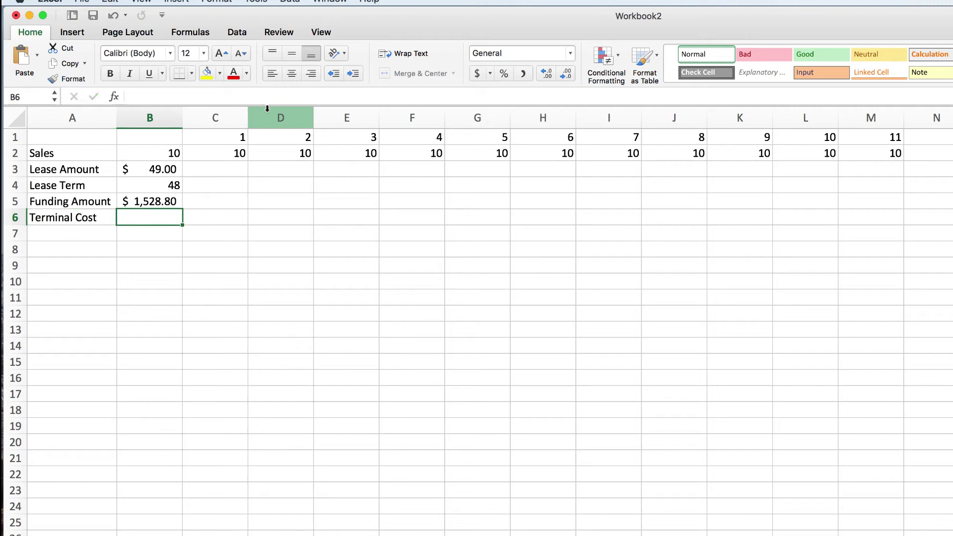
text(350)
key(Return)
click(148, 217)
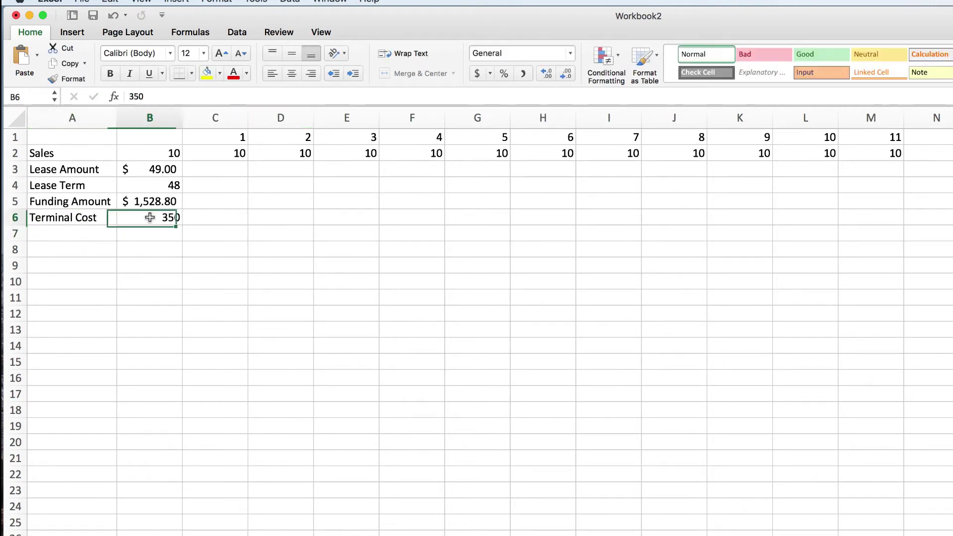
click(477, 74)
click(193, 333)
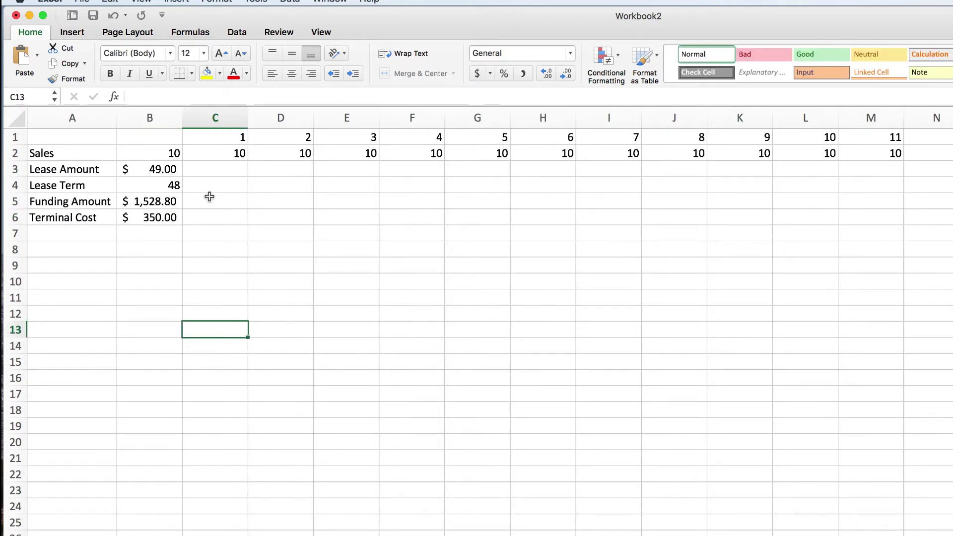
Label A7 'Lease Income' and make row 7 bold.
click(78, 233)
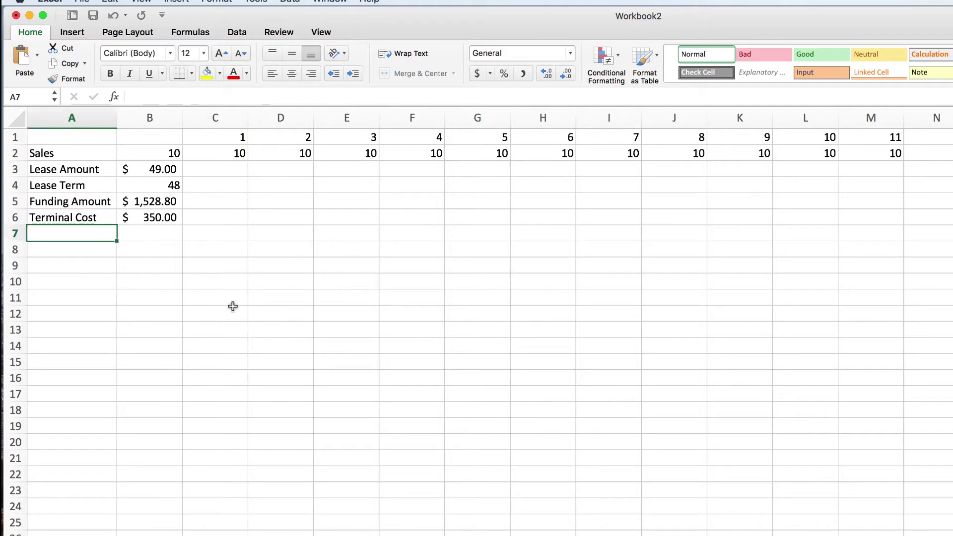
text(Lease I)
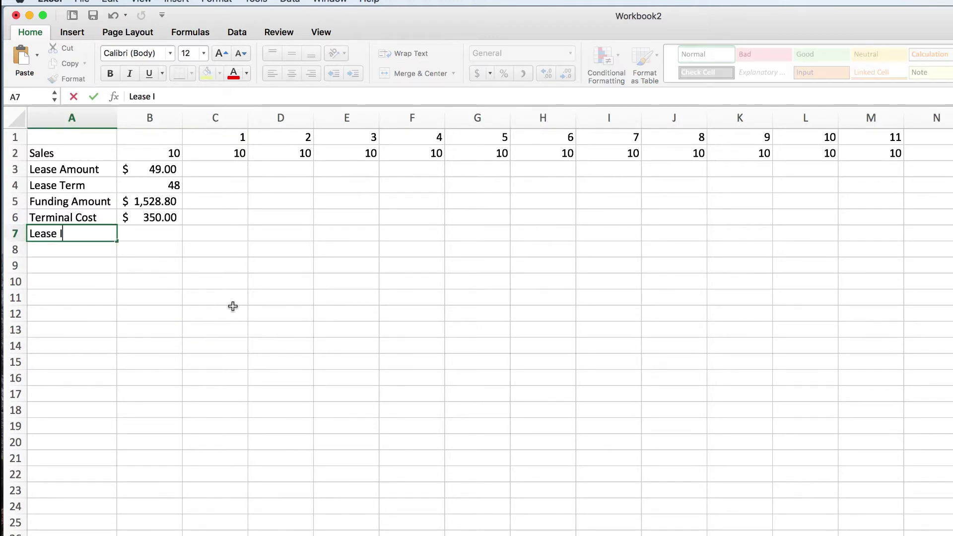
text(ncome)
key(Tab)
key(Tab)
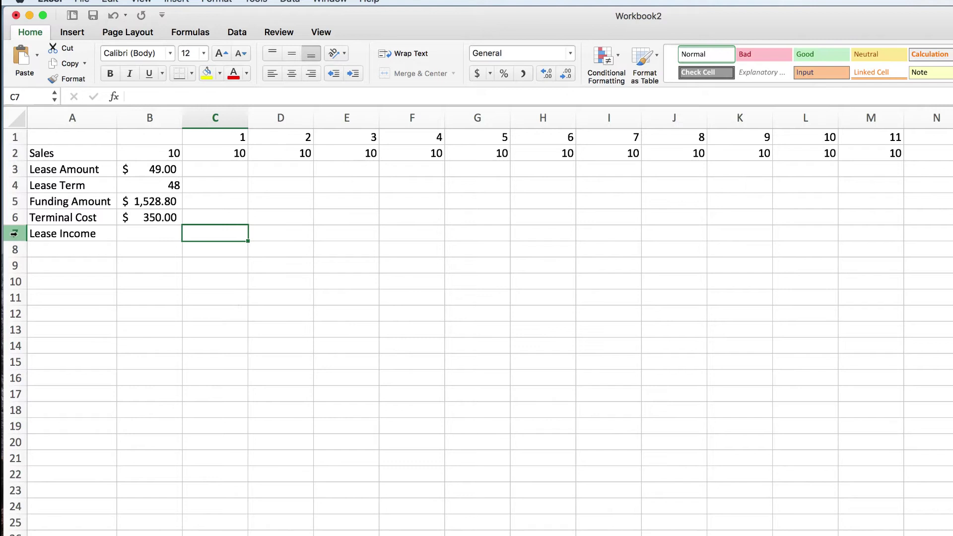
click(14, 234)
click(112, 74)
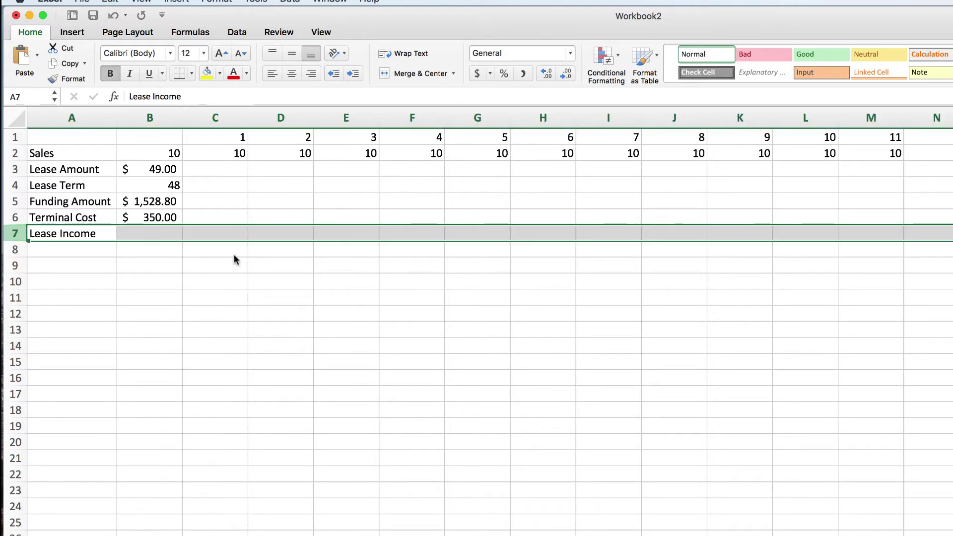
click(222, 239)
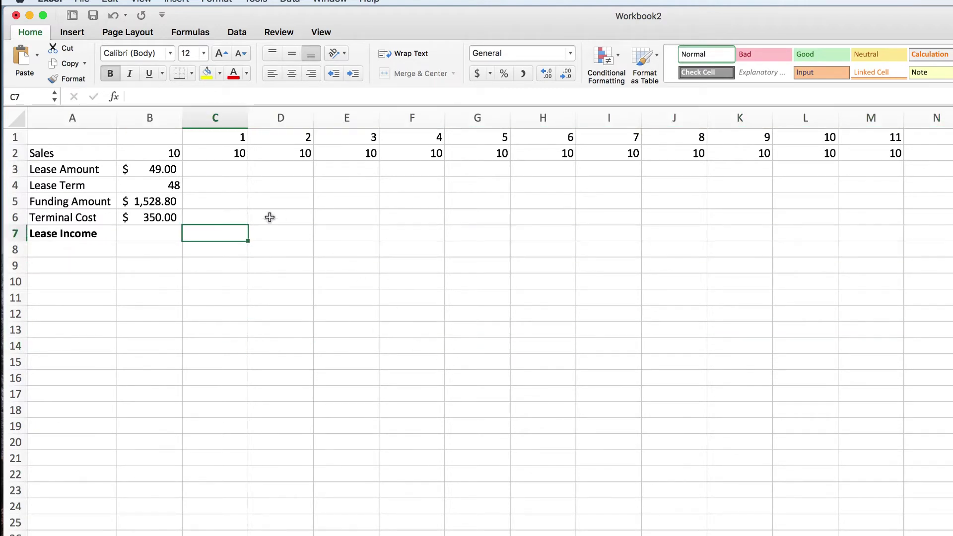
Fill row 5 with each month's sales times the anchored Funding Amount in B5.
click(226, 201)
text(=)
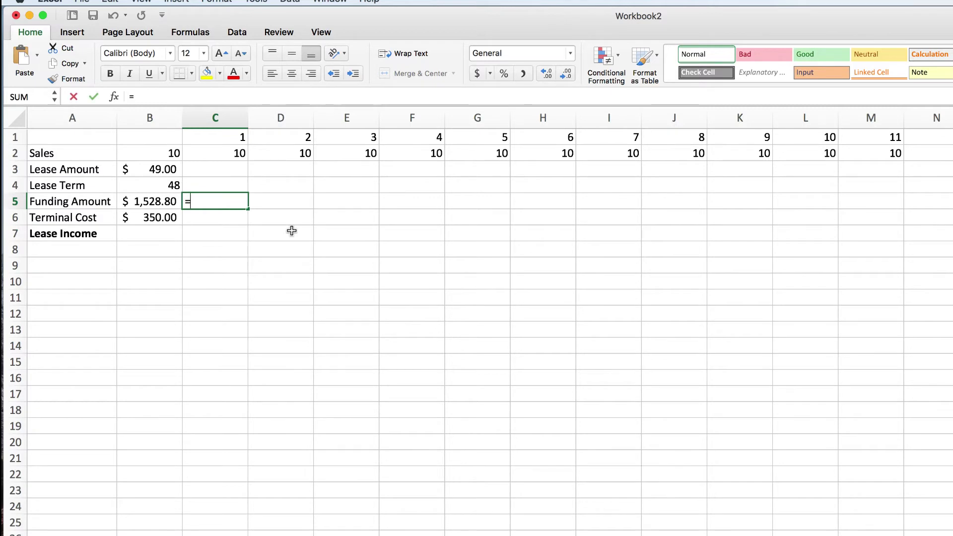
click(228, 152)
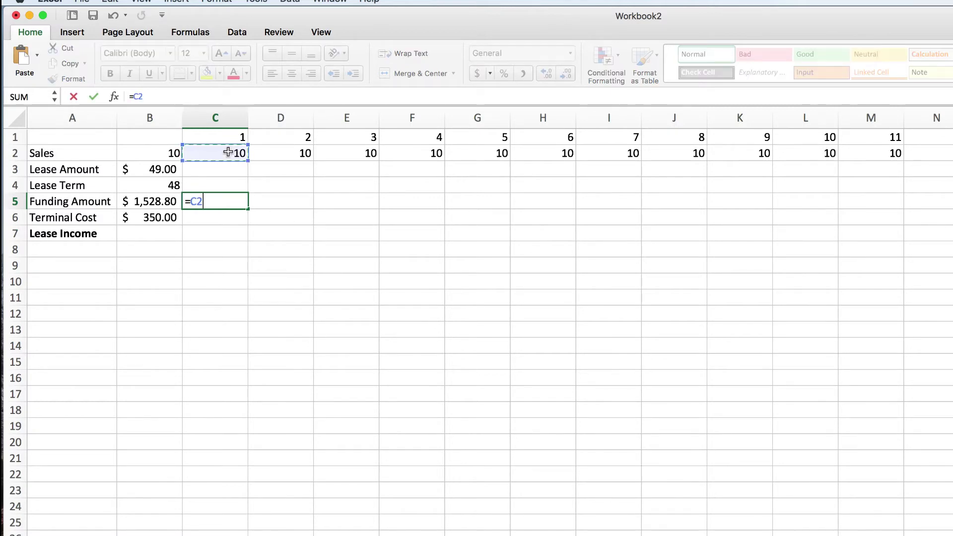
text(*)
click(149, 201)
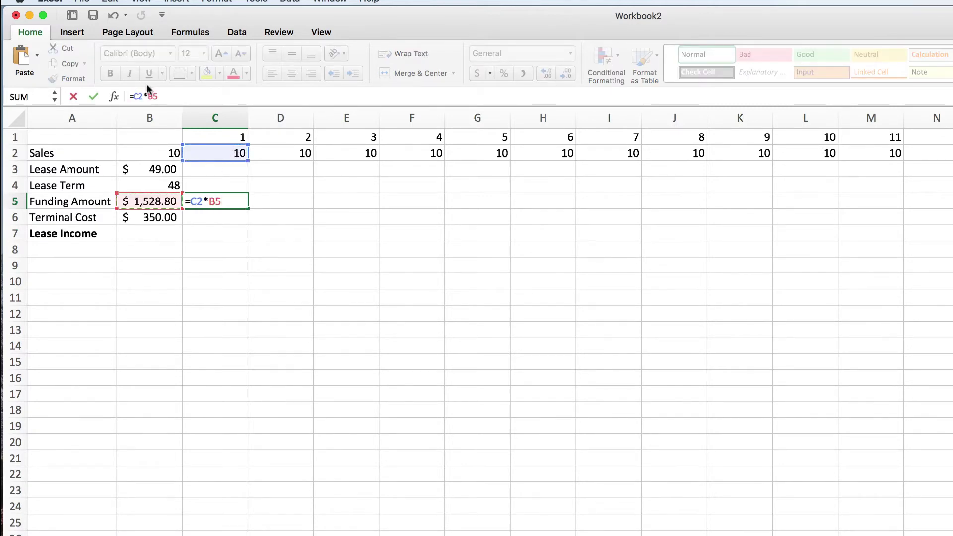
text($)
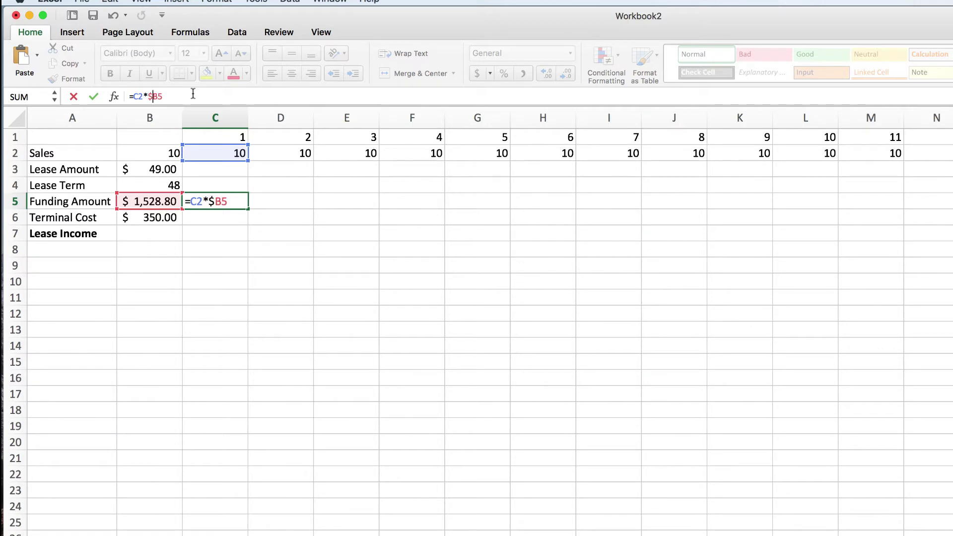
click(158, 96)
key(Return)
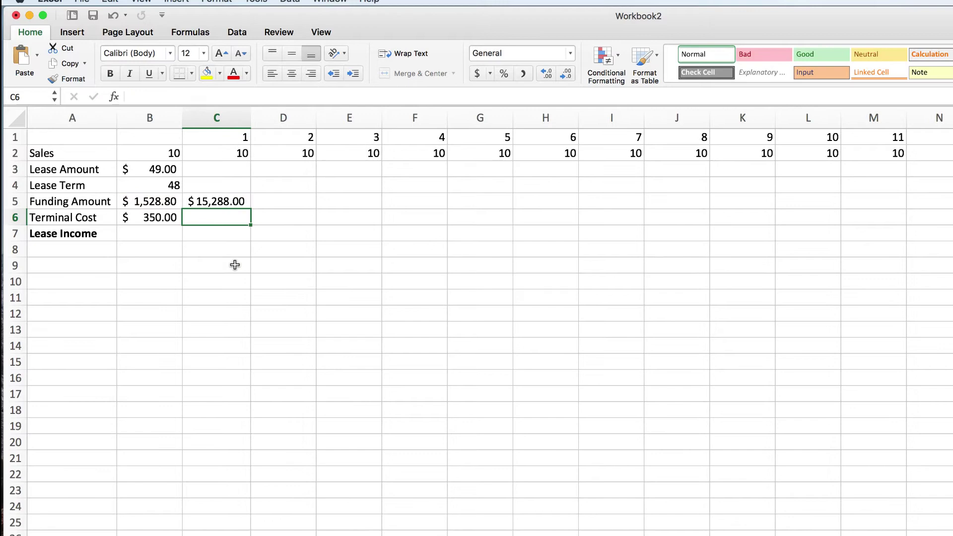
click(231, 200)
drag(251, 209, 936, 202)
click(950, 137)
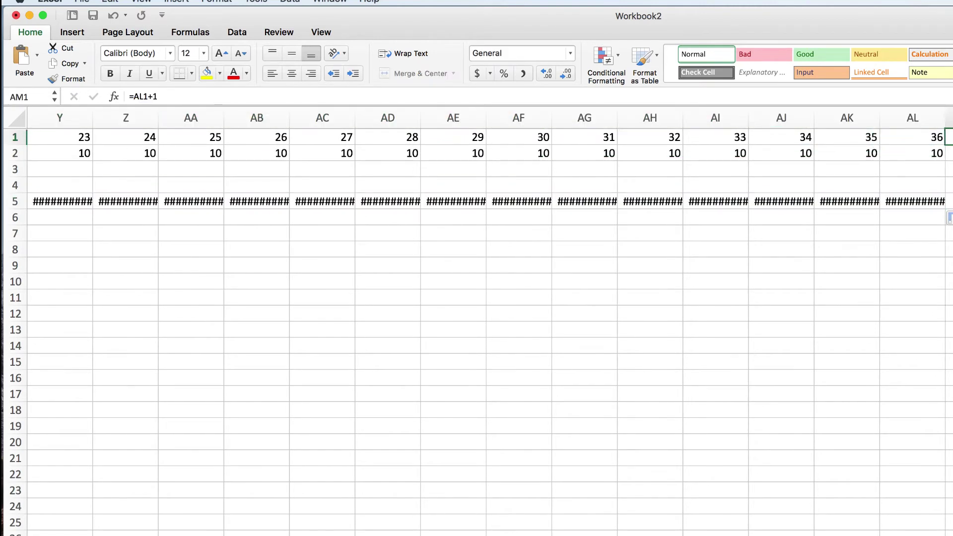
Autofit the month columns C through AL so $15,288.00 displays instead of ####.
mouse_move(913, 117)
mouse_down()
mouse_move(30, 118)
mouse_move(124, 119)
mouse_move(215, 149)
mouse_move(238, 120)
mouse_up()
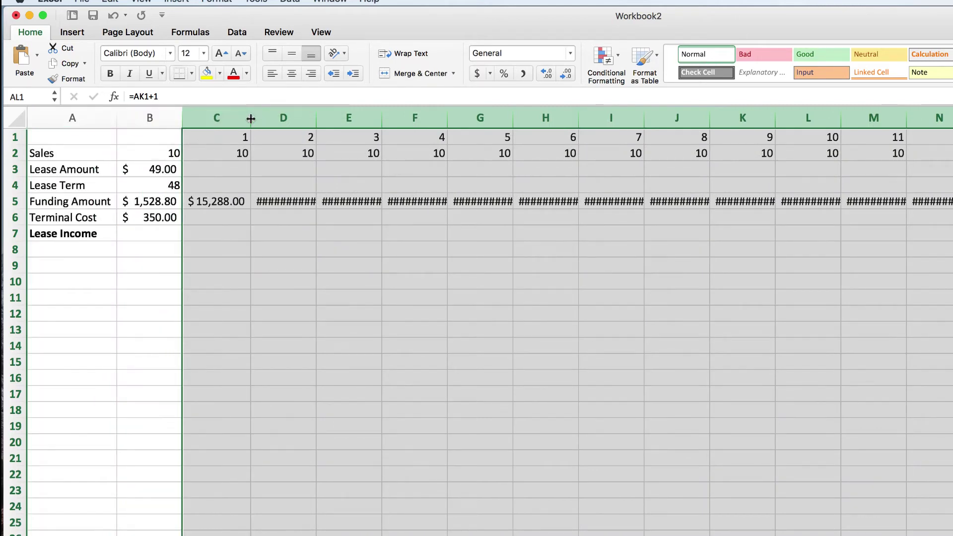
double_click(250, 118)
click(352, 354)
Enter =C2*$B$6 in C6 and fill it across all months.
click(205, 221)
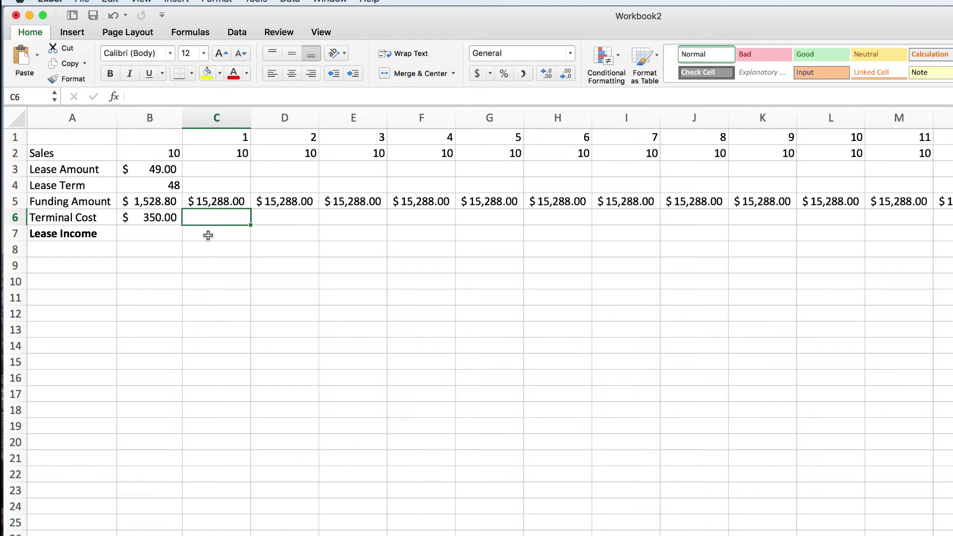
text(=)
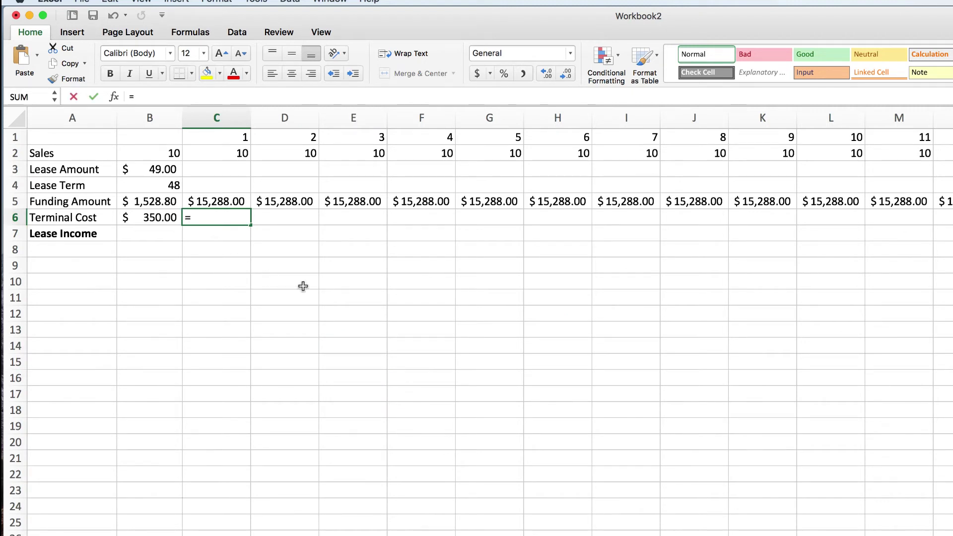
click(213, 153)
text(*)
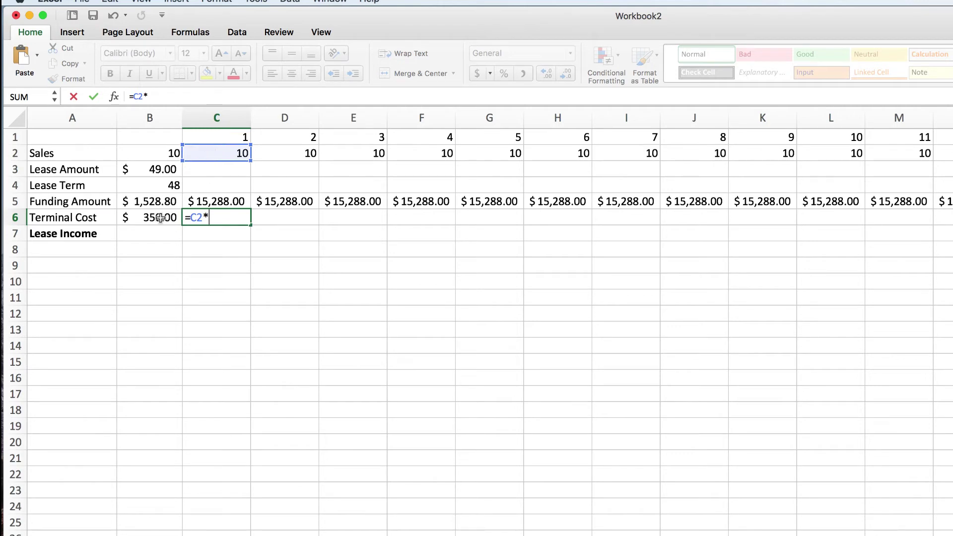
click(160, 217)
click(149, 96)
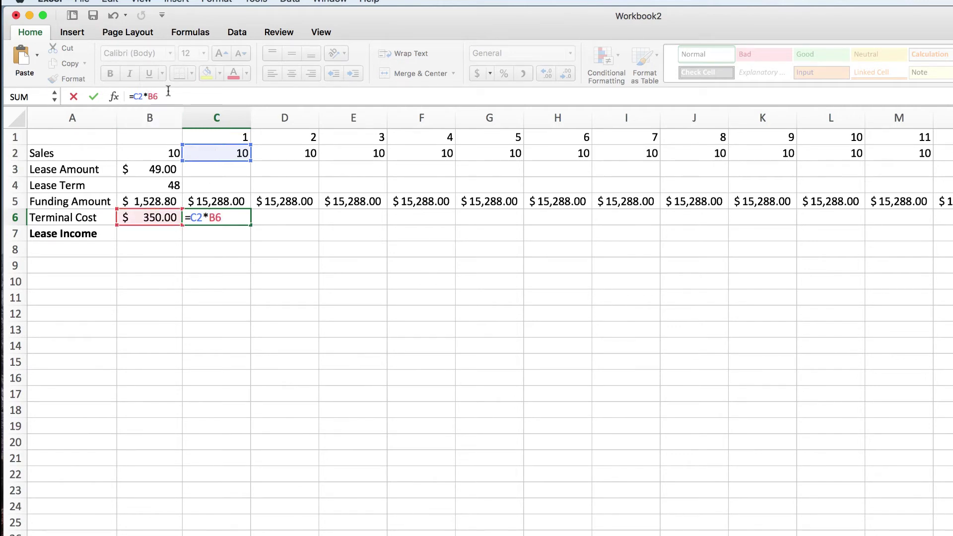
text($)
key(Right)
text($)
key(Return)
click(216, 214)
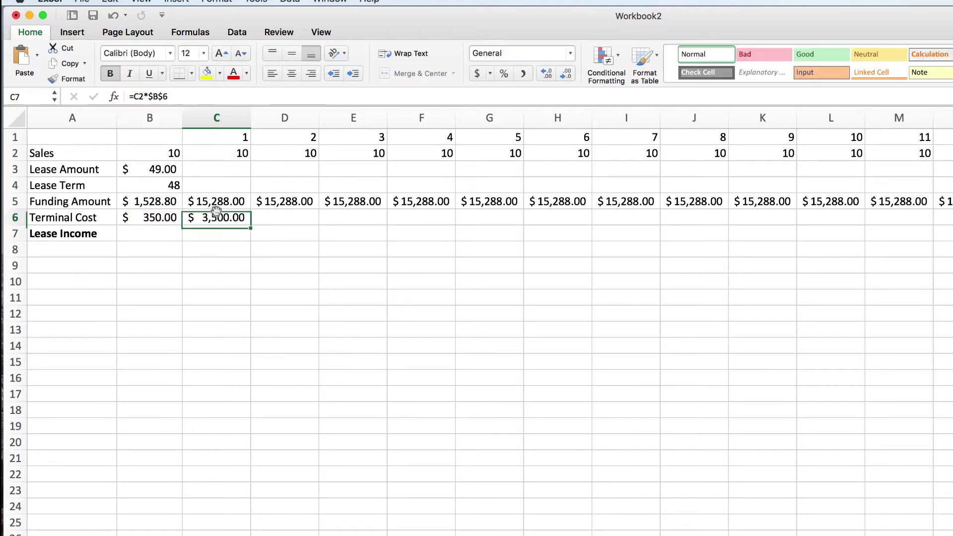
drag(252, 227, 951, 226)
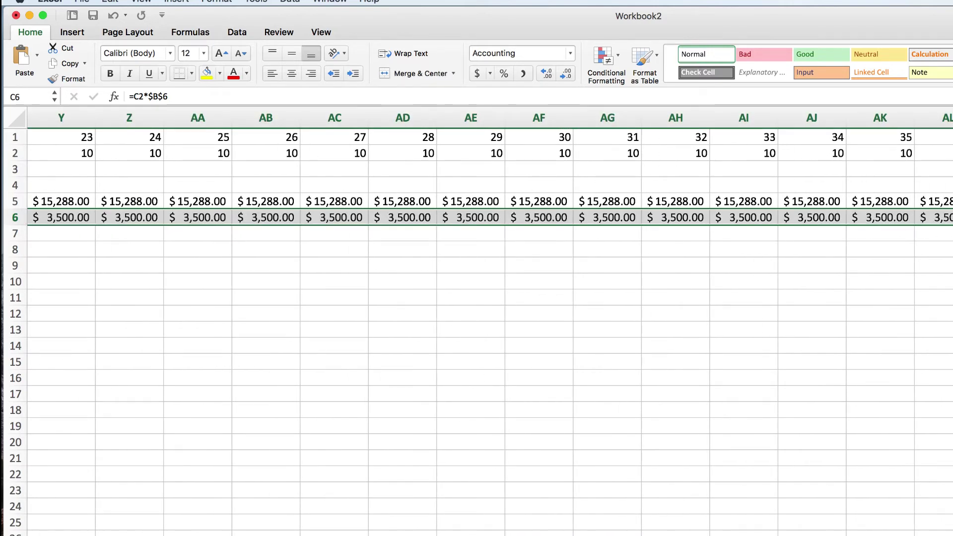
Check the values and formulas in B5, C5 and C6.
scroll(228, 286, left, 15)
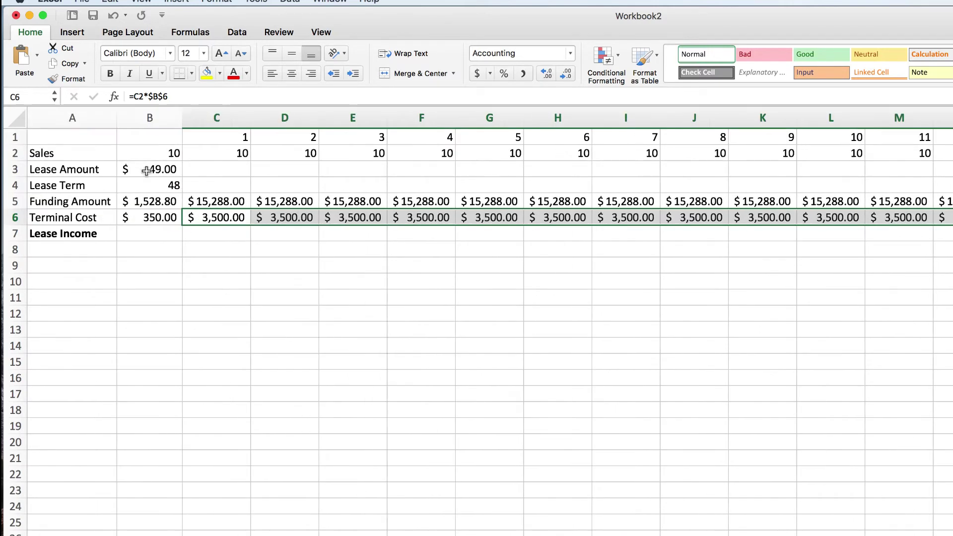
click(149, 203)
click(219, 204)
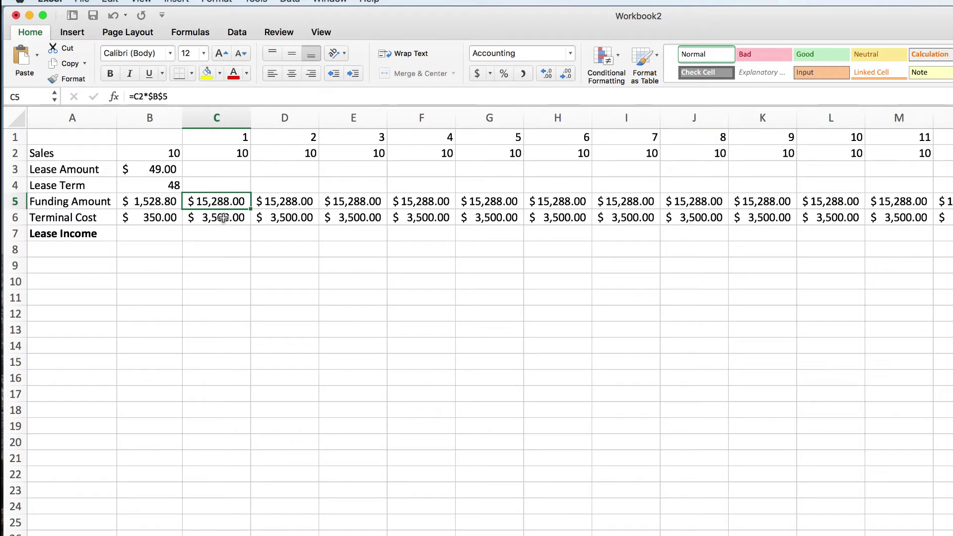
click(223, 217)
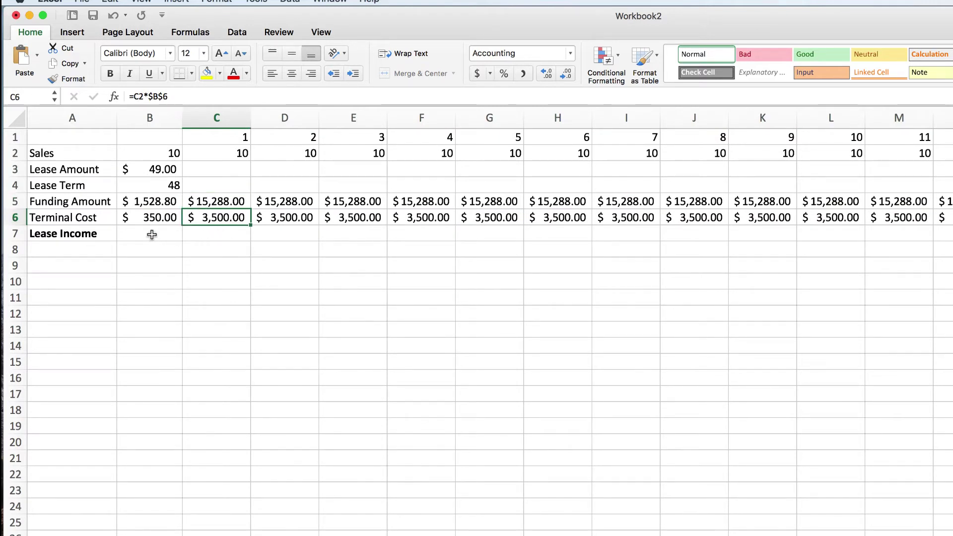
Enter =SUM(B5-B6) in B7 for a base Lease Income of $1,178.80.
click(207, 234)
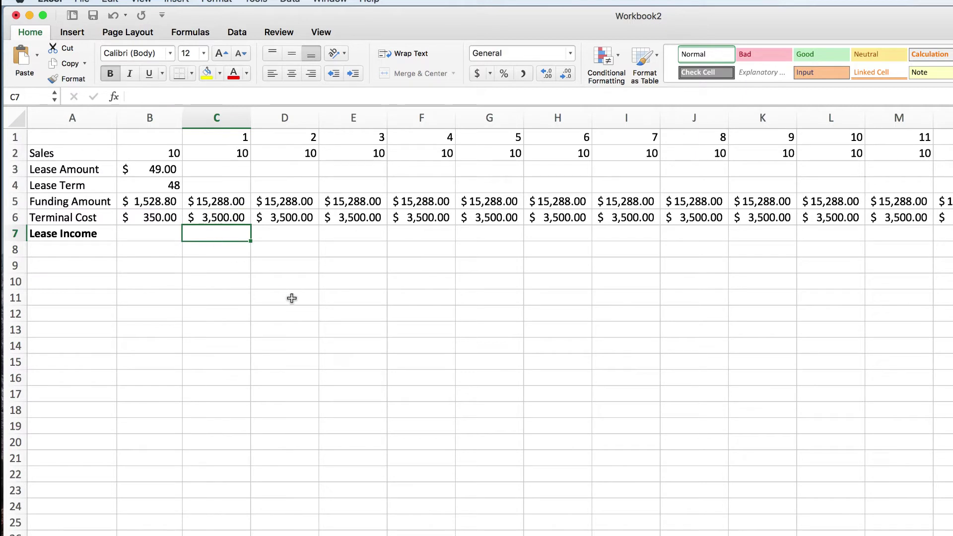
click(146, 237)
text(=sum()
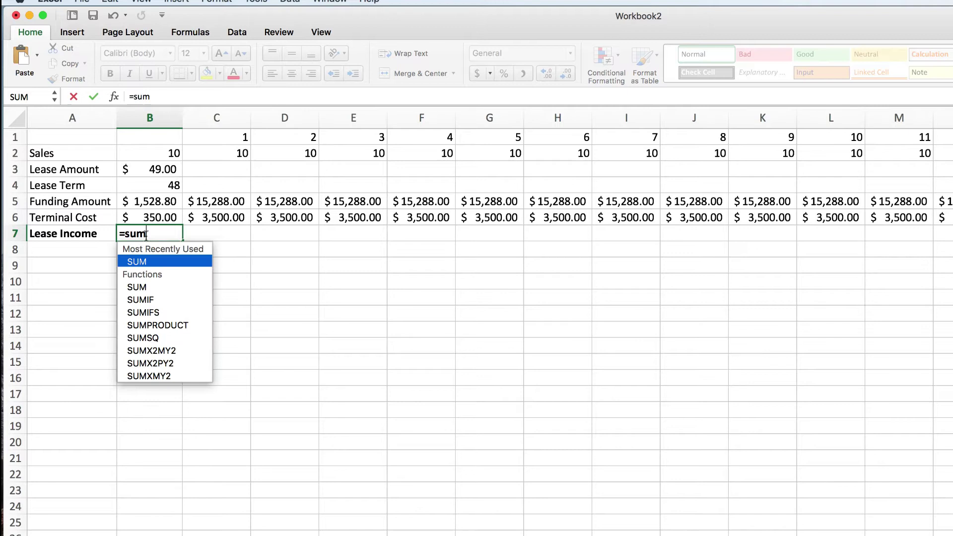
click(145, 202)
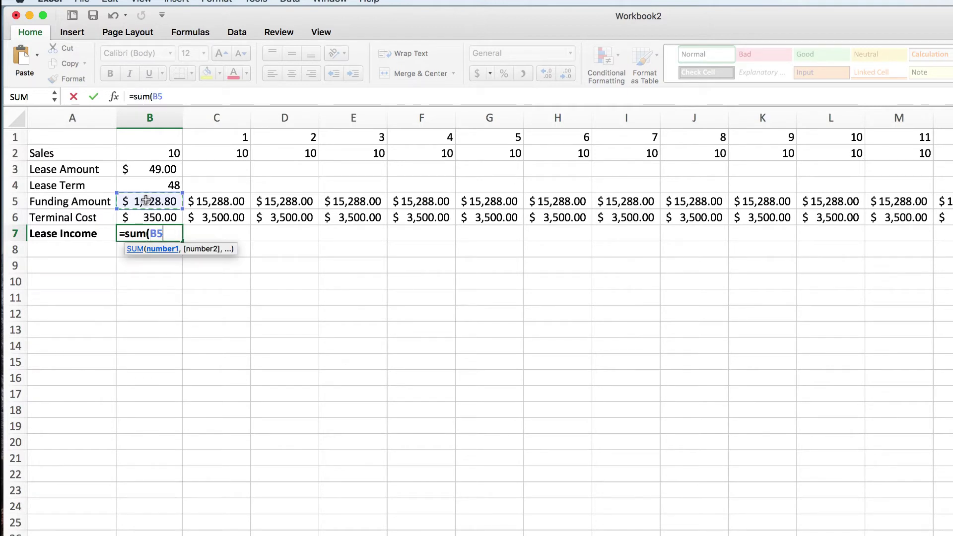
text(-)
click(154, 217)
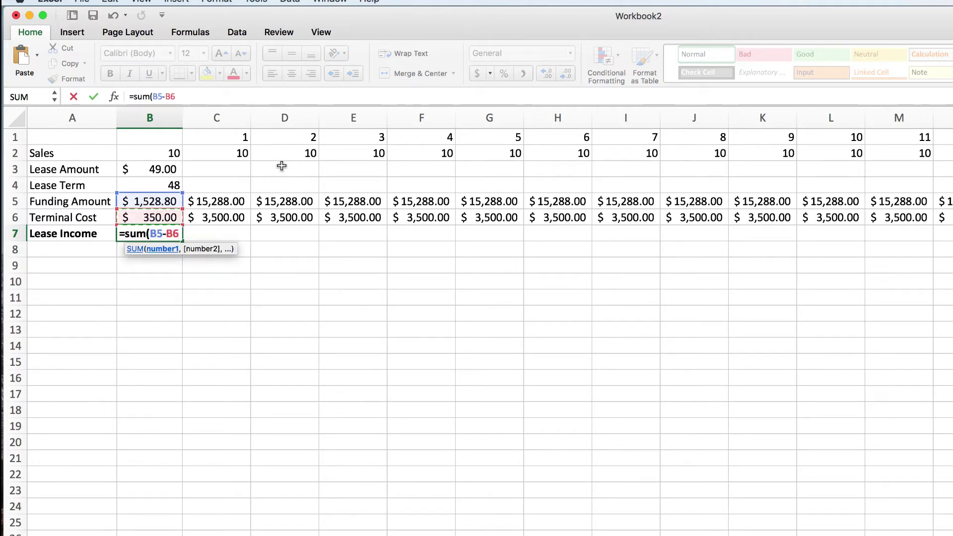
text())
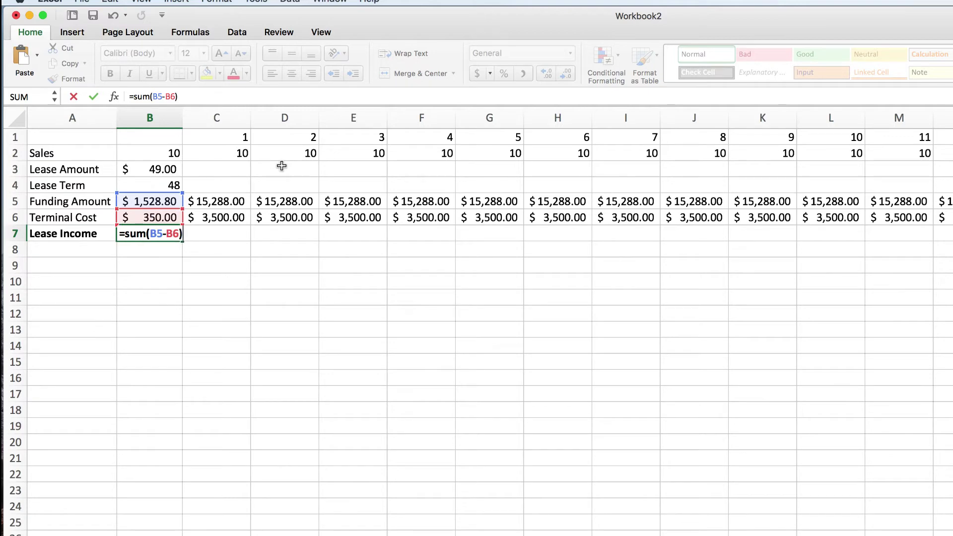
key(Return)
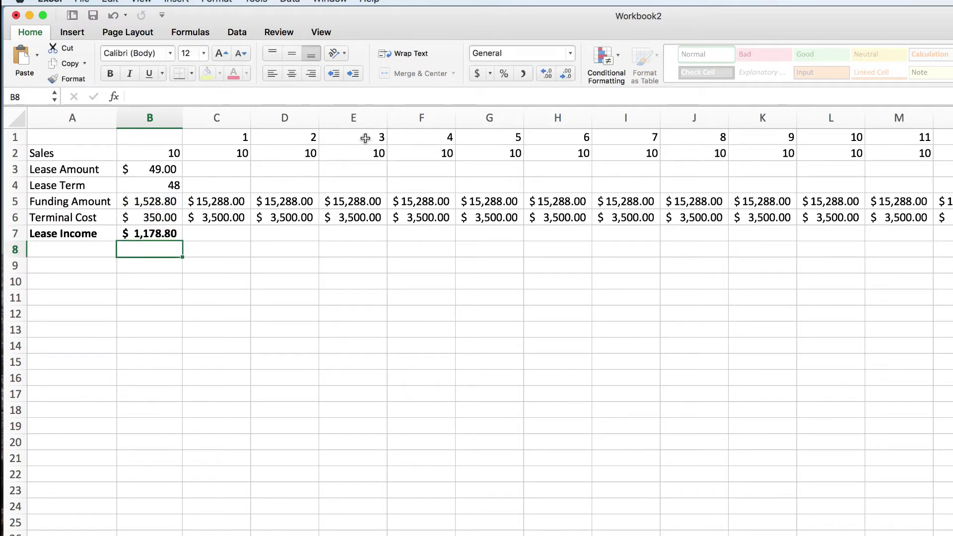
Fill the Lease Income formula across the months, giving $11,788.00 monthly.
click(179, 235)
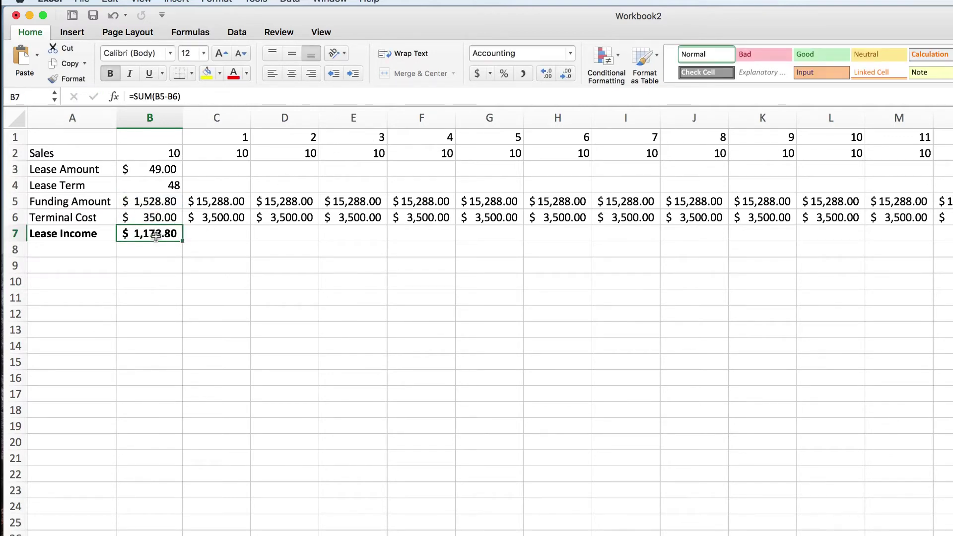
drag(183, 242, 951, 241)
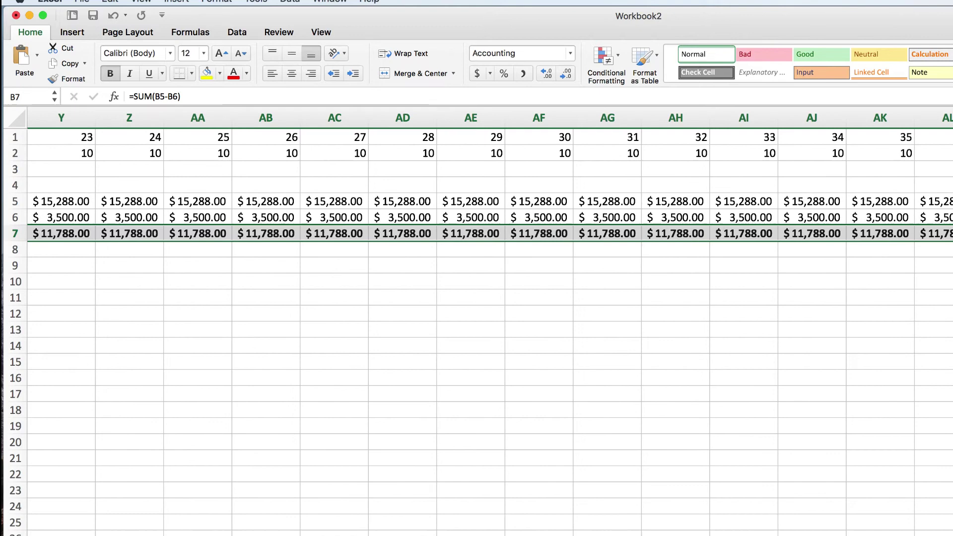
scroll(277, 452, left, 15)
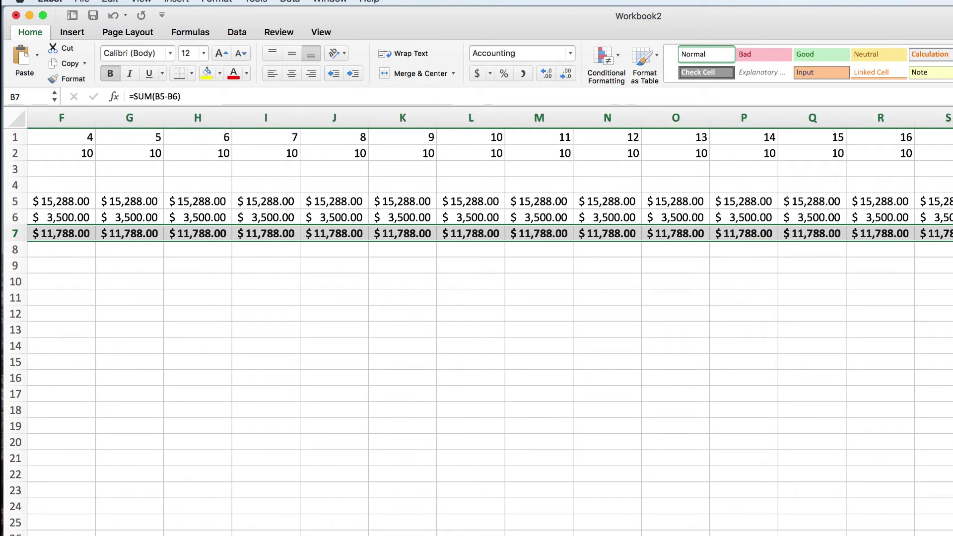
click(158, 169)
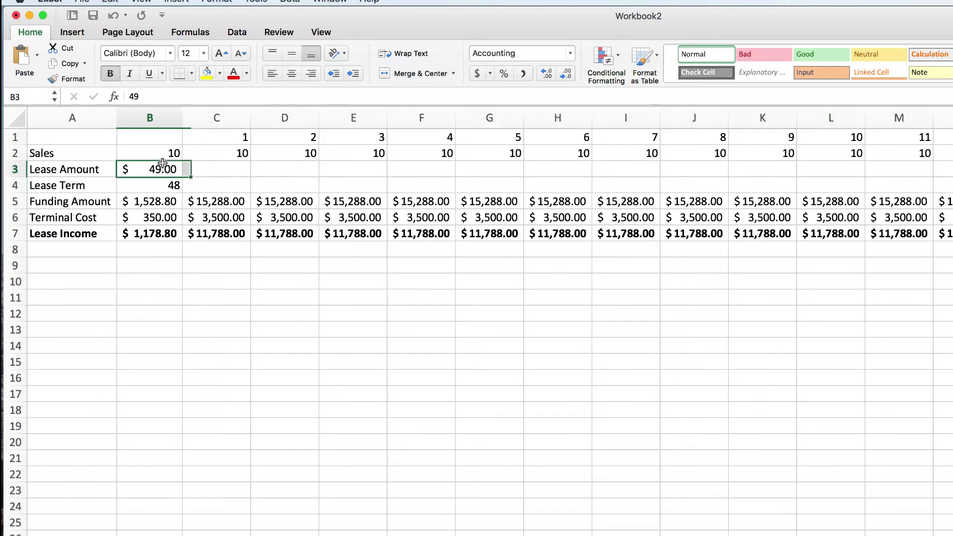
click(170, 185)
click(208, 233)
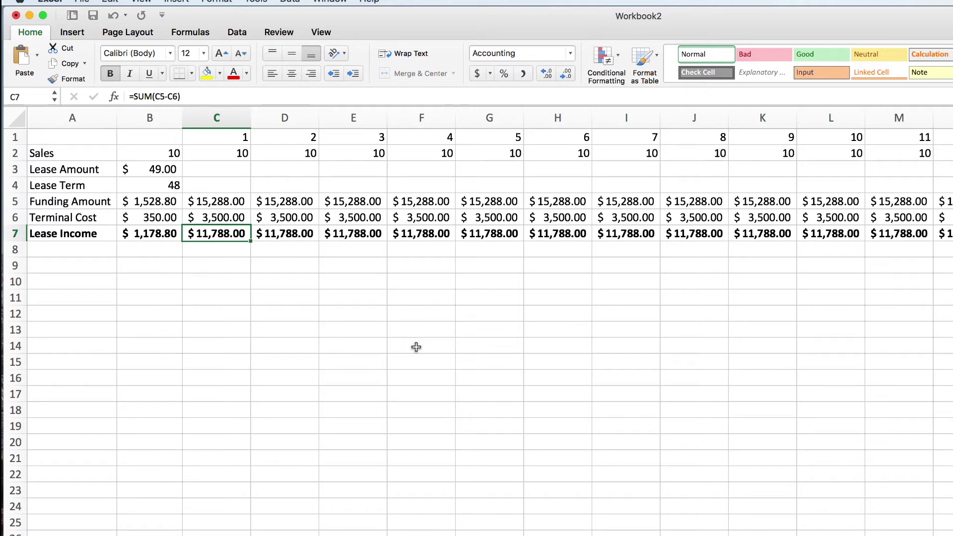
click(82, 268)
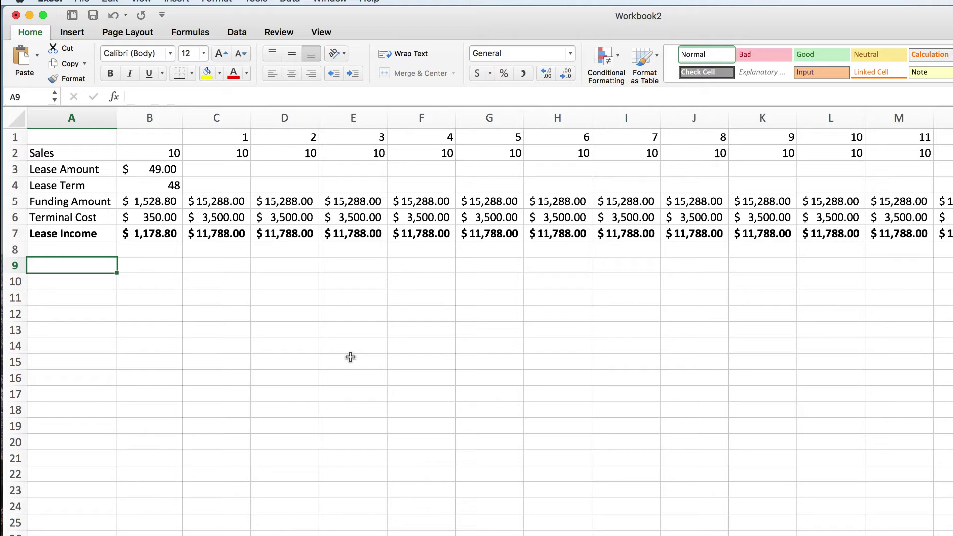
Label A9 'Margin' and enter =SUM(12000*0.01) in B9 to show 120.
text(Margin)
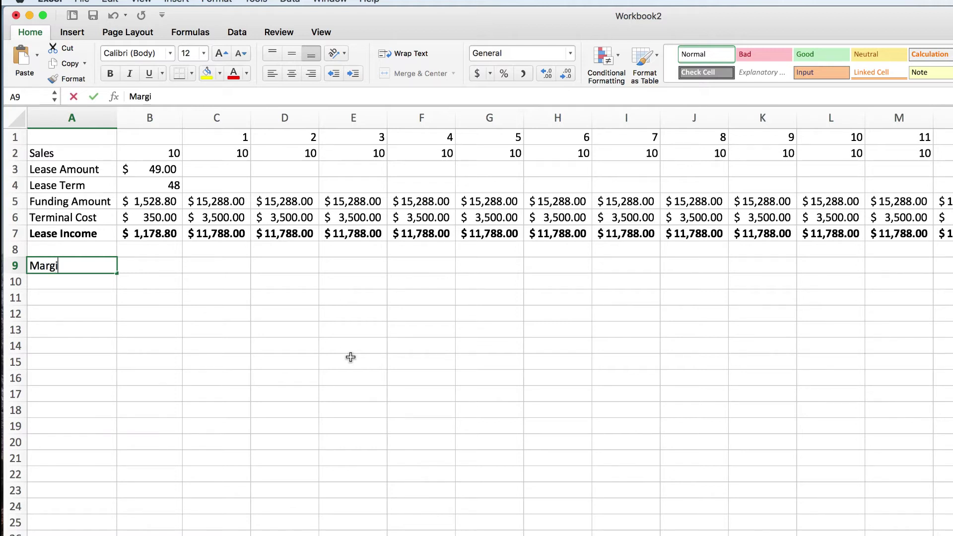
key(Tab)
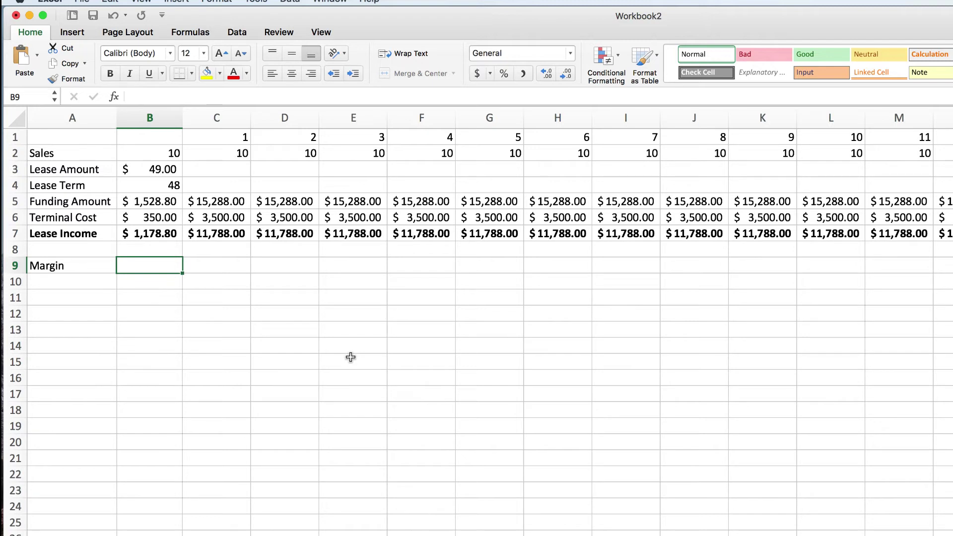
text(=)
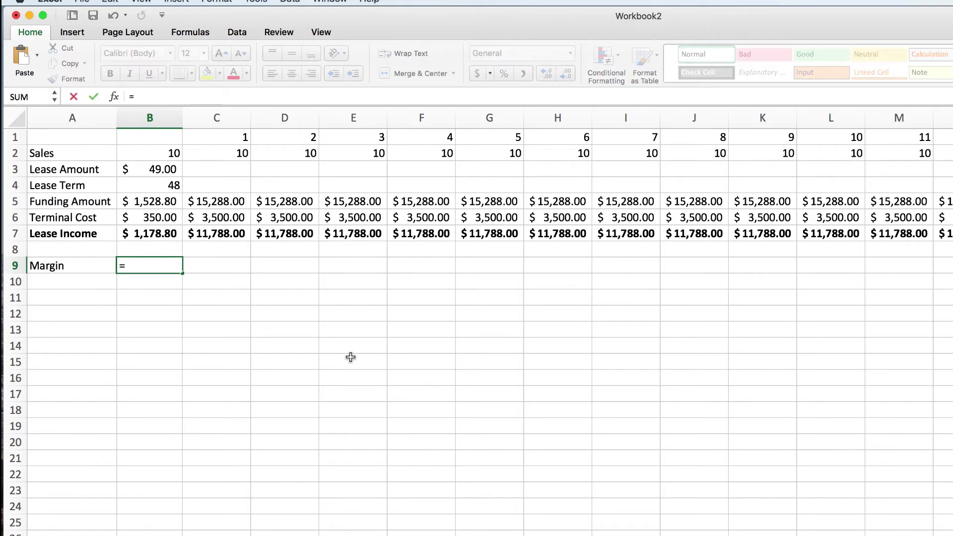
text(sum(12000)
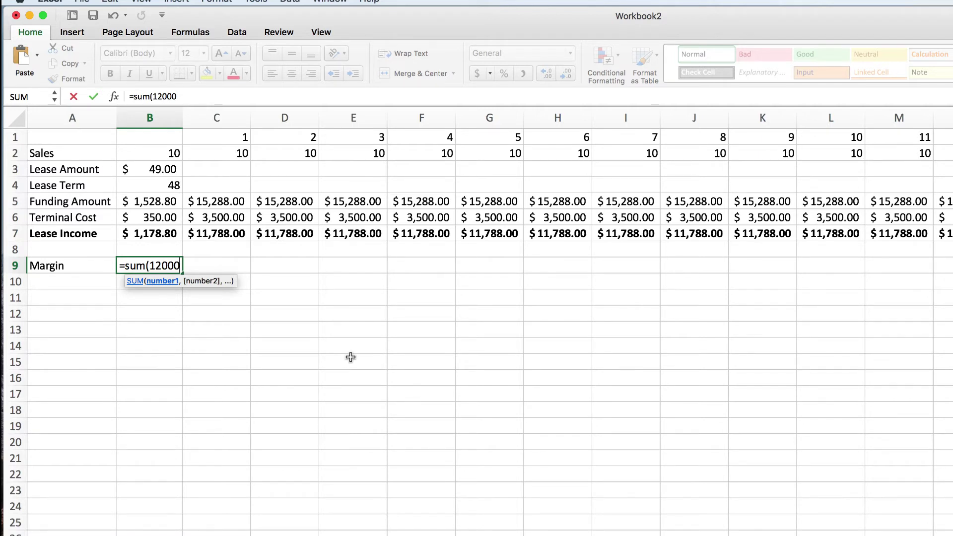
text(*)
key(BackSpace)
key(BackSpace)
key(BackSpace)
text(00*0.01))
key(Return)
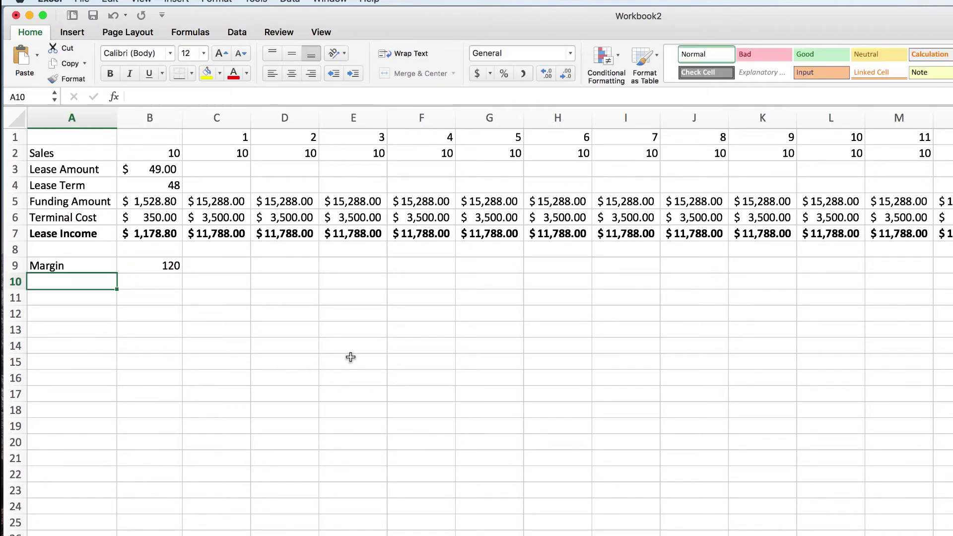
Overwrite the Margin formula in B9 with the plain value 100.
key(Up)
key(Right)
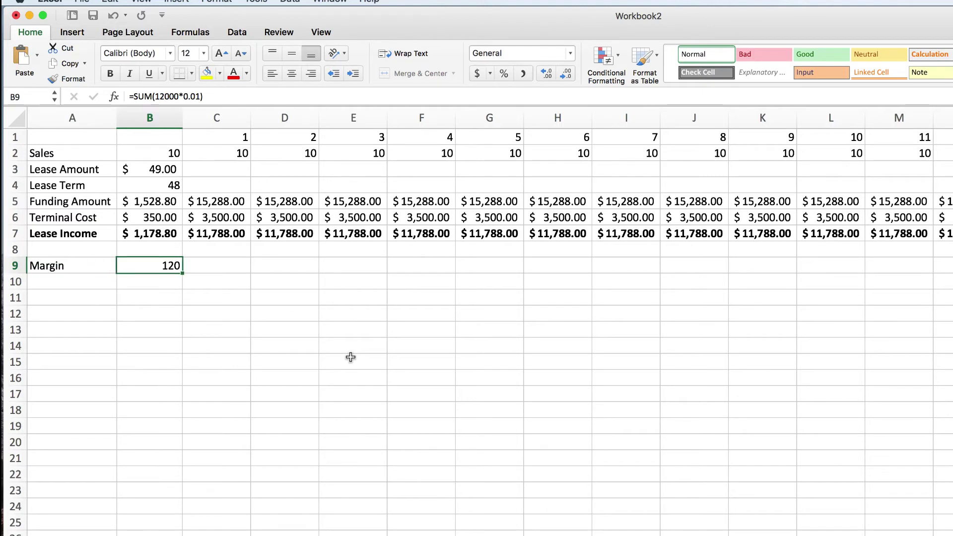
click(156, 317)
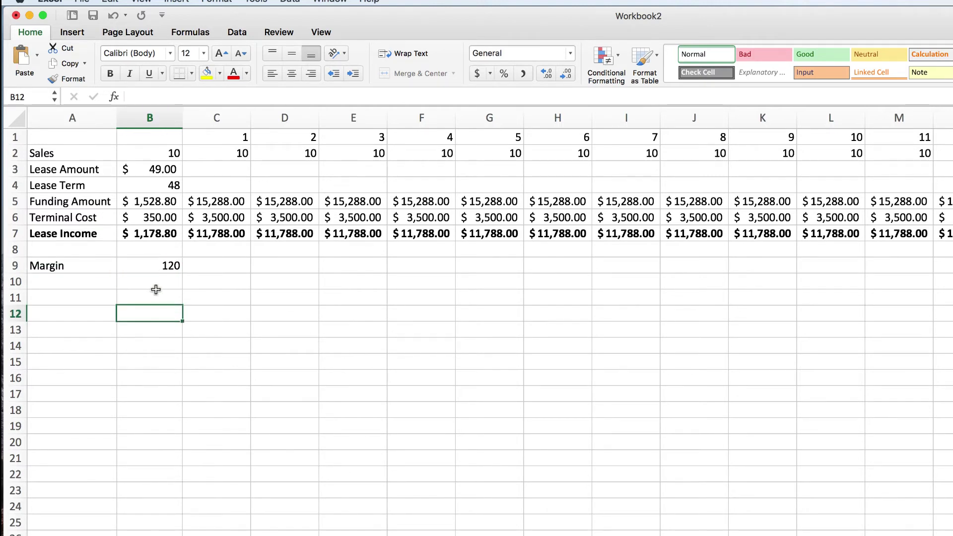
click(154, 271)
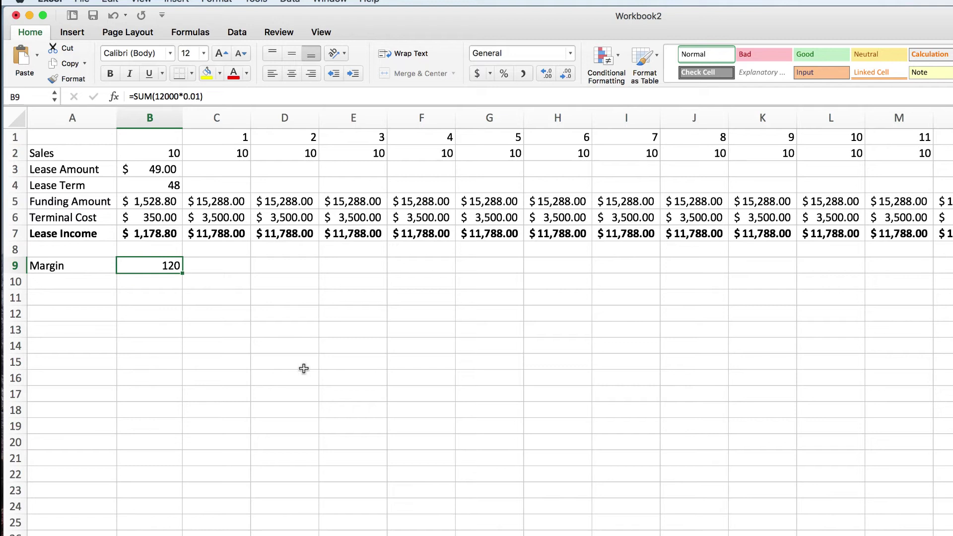
text(100)
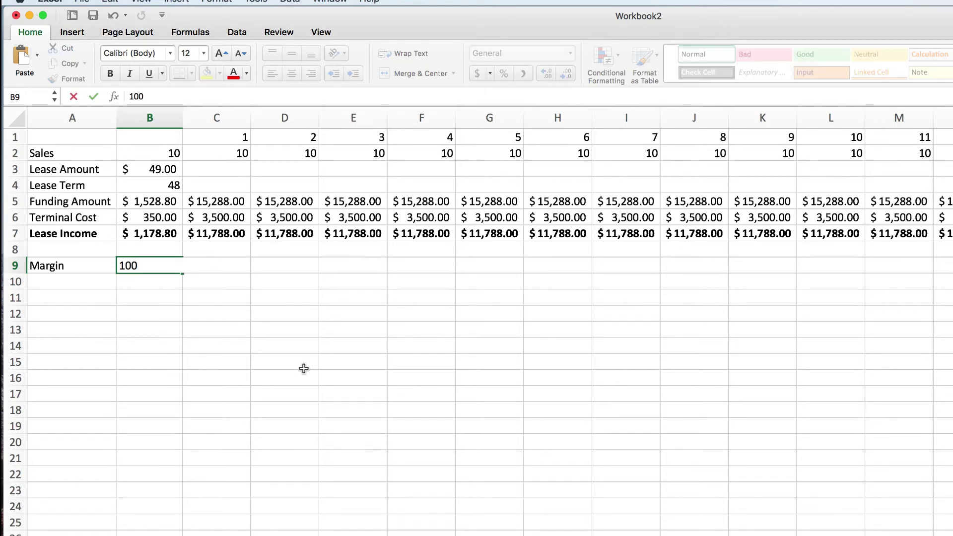
key(Return)
Rename A9 to 'BP of Mark Up' and label A10 'Margin'.
click(71, 268)
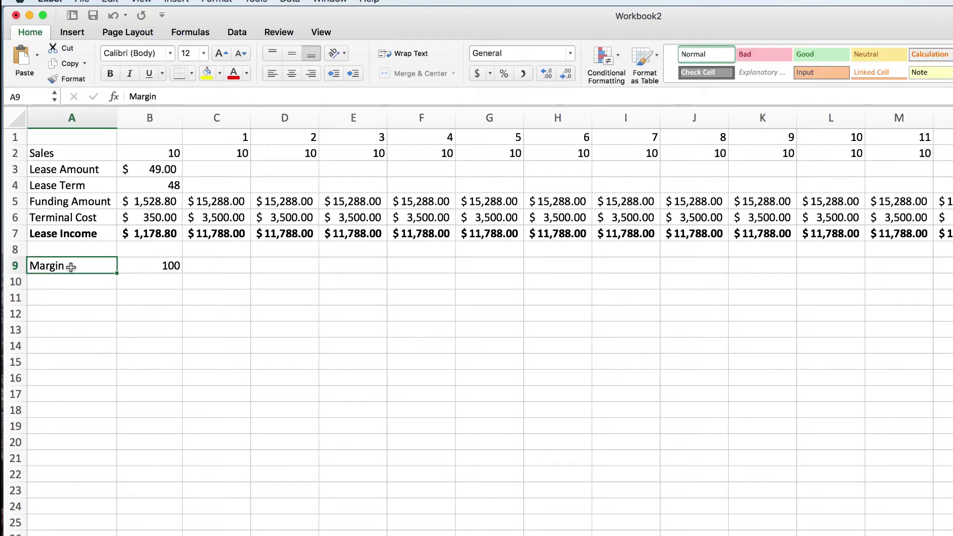
text(BP of Mark Up)
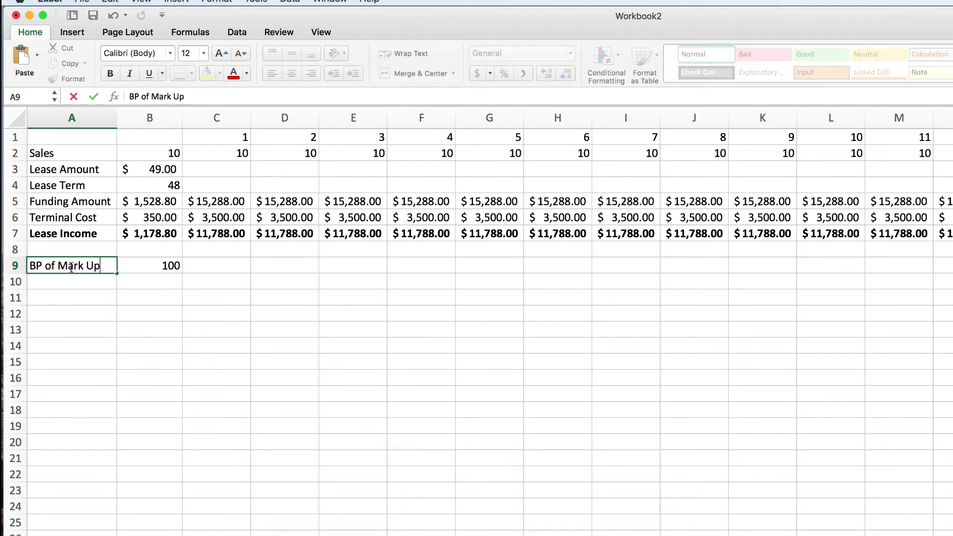
key(Return)
text(Mar)
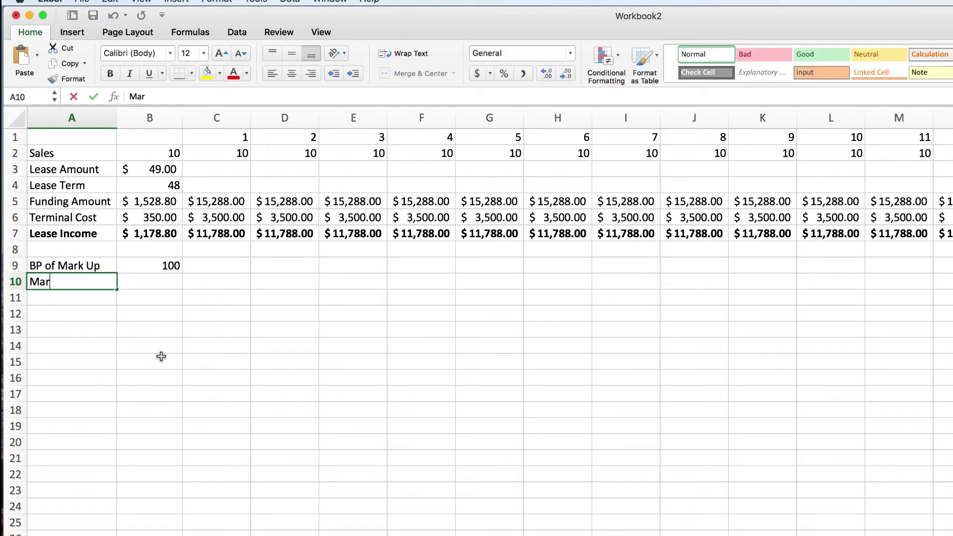
text(gin)
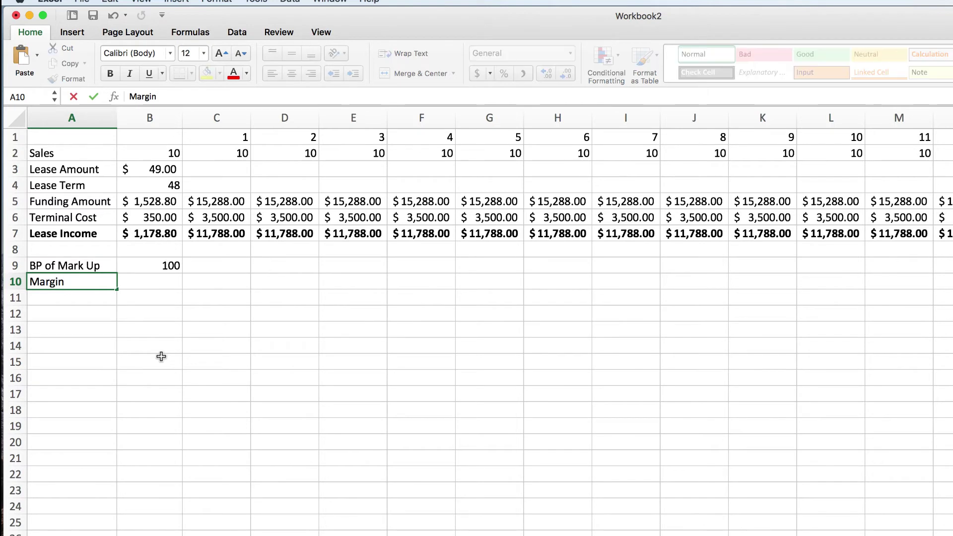
click(139, 279)
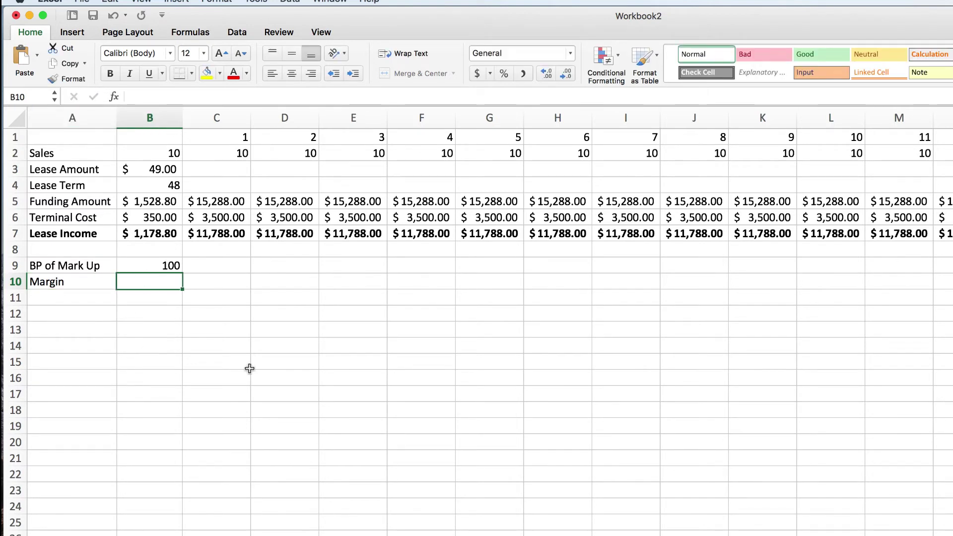
Enter =SUM(12000)*(B9/10000) in B10 to compute the margin.
text(=)
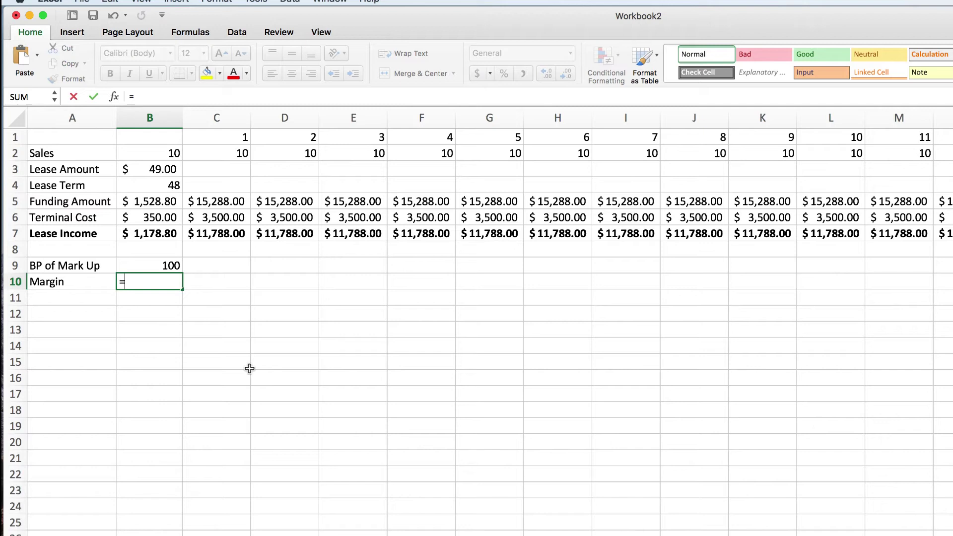
text(sum()
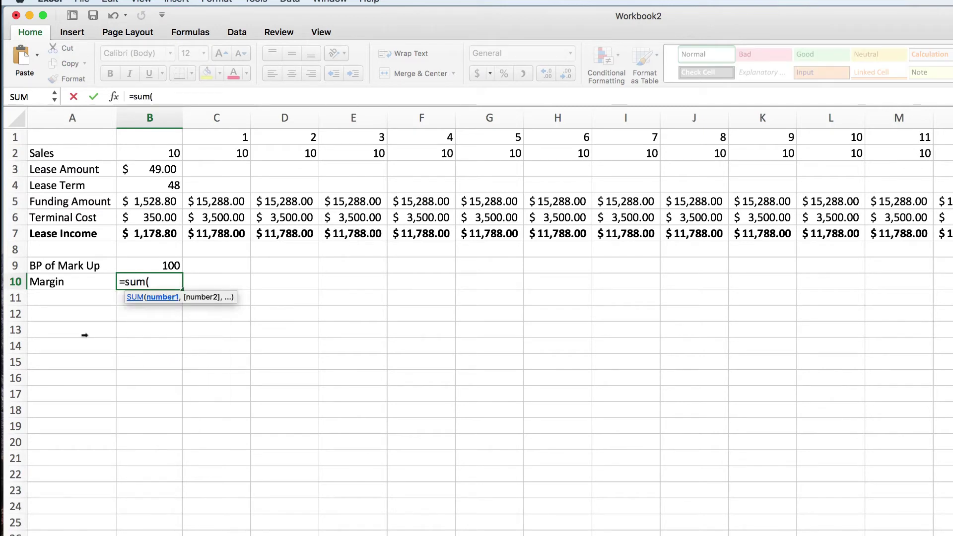
click(160, 261)
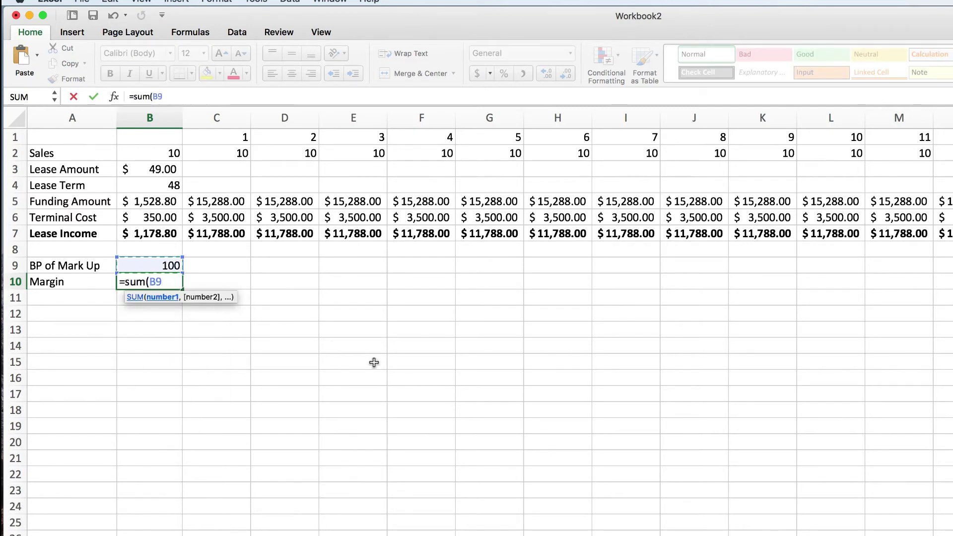
key(BackSpace)
key(BackSpace)
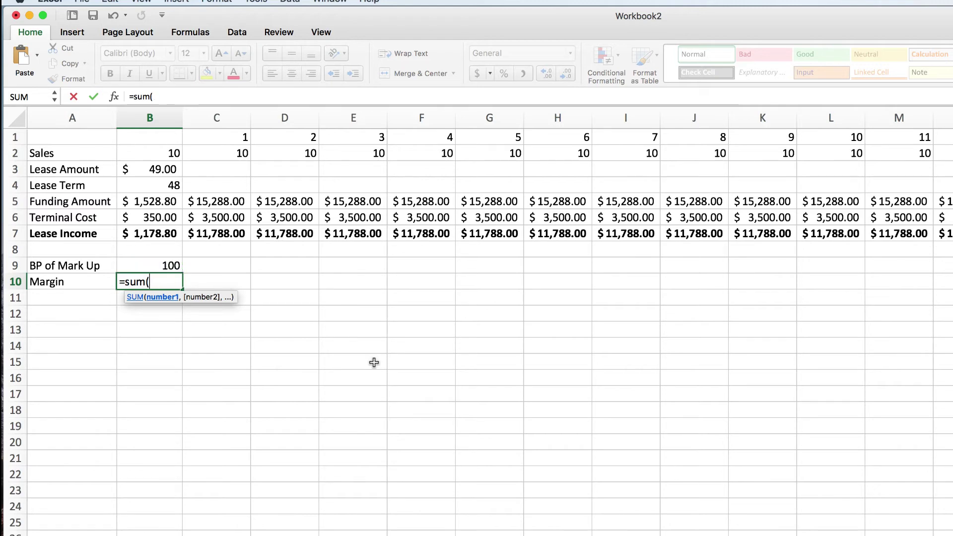
text(12000))
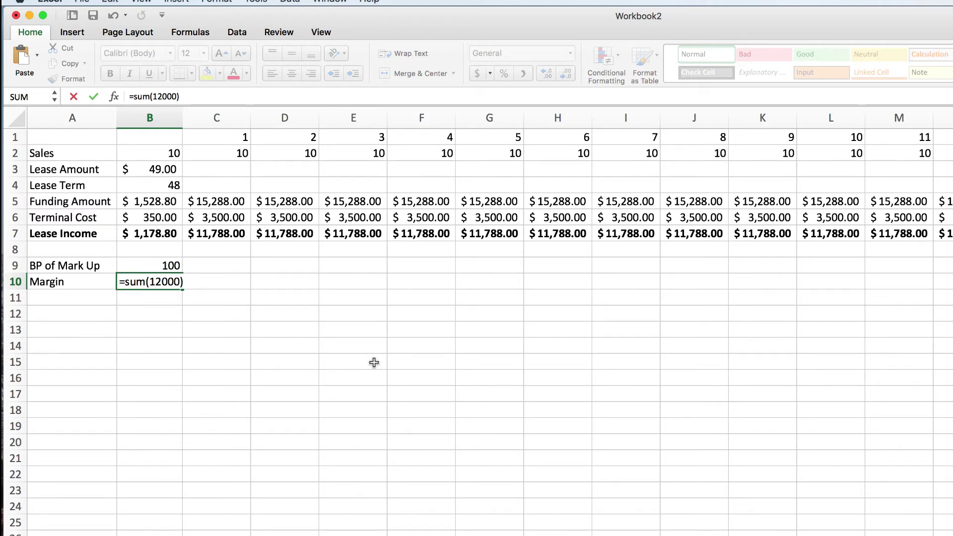
text(*()
click(150, 264)
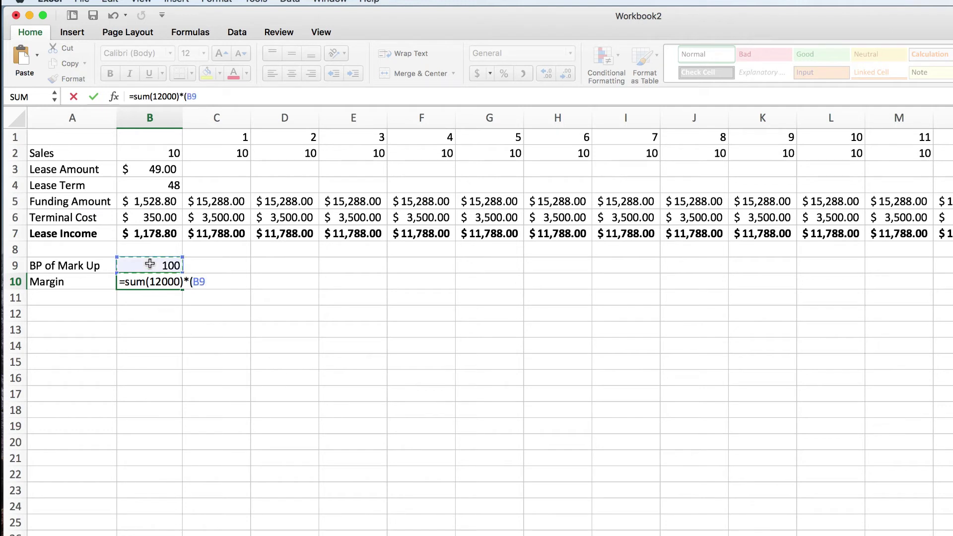
text(/0000)
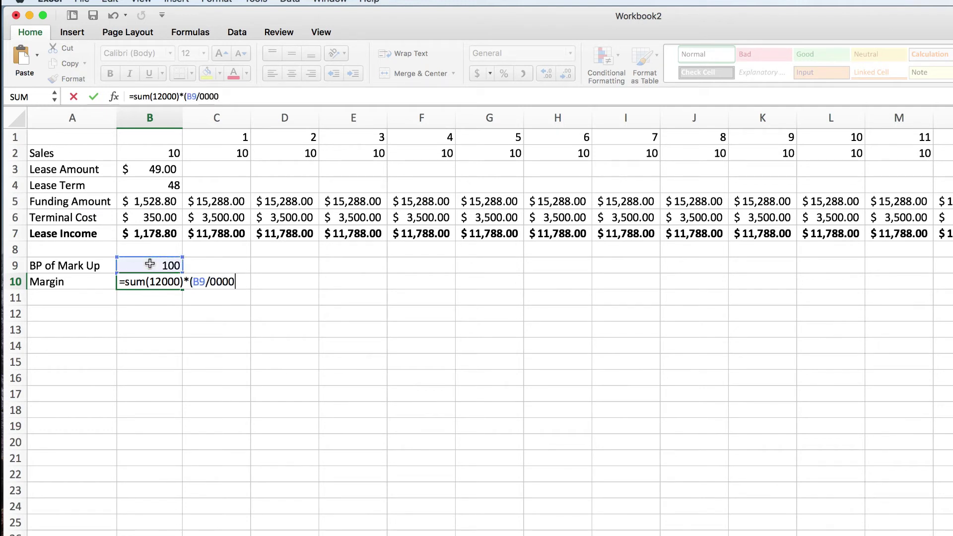
key(BackSpace)
key(BackSpace)
key(BackSpace)
key(BackSpace)
text(0000))
key(Return)
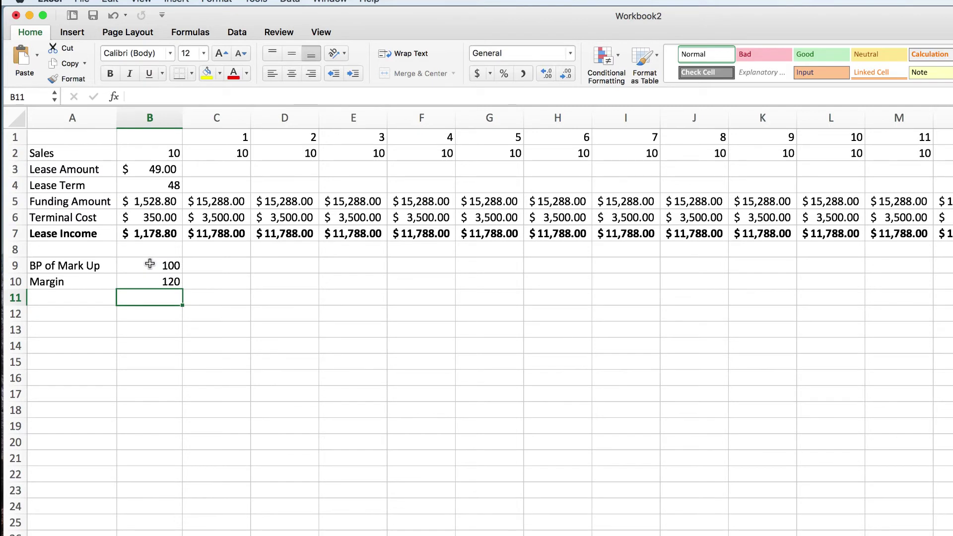
Apply Accounting format to B10 so the margin shows $120.00.
key(Up)
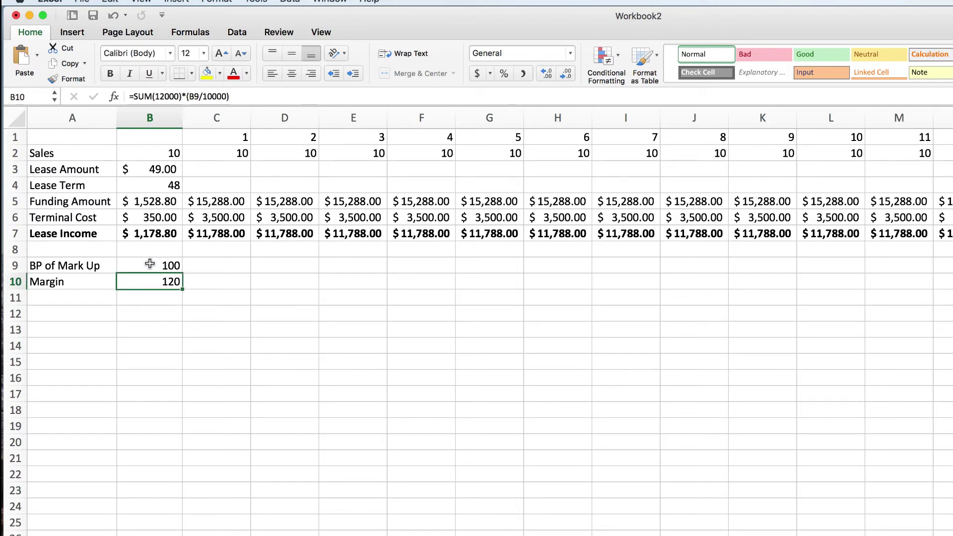
click(477, 74)
click(366, 332)
click(177, 284)
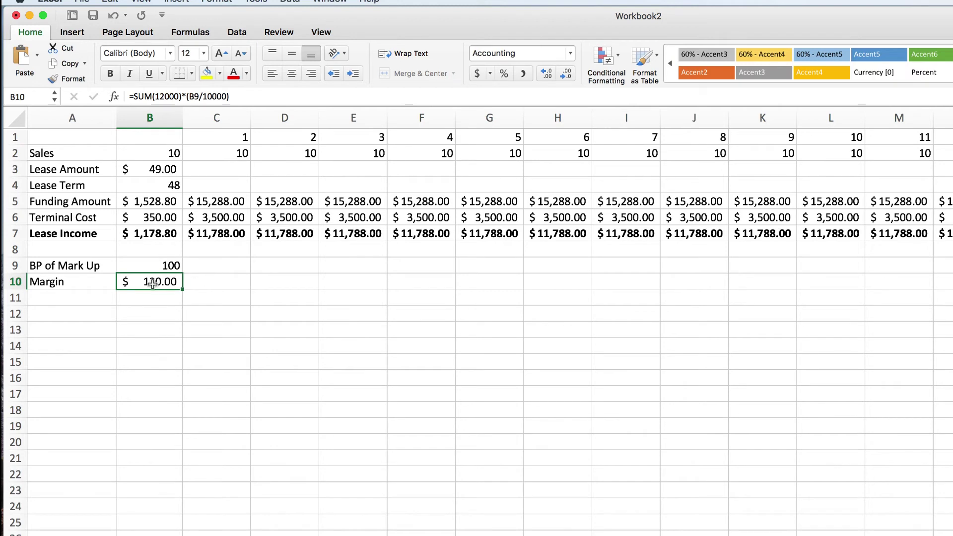
click(211, 282)
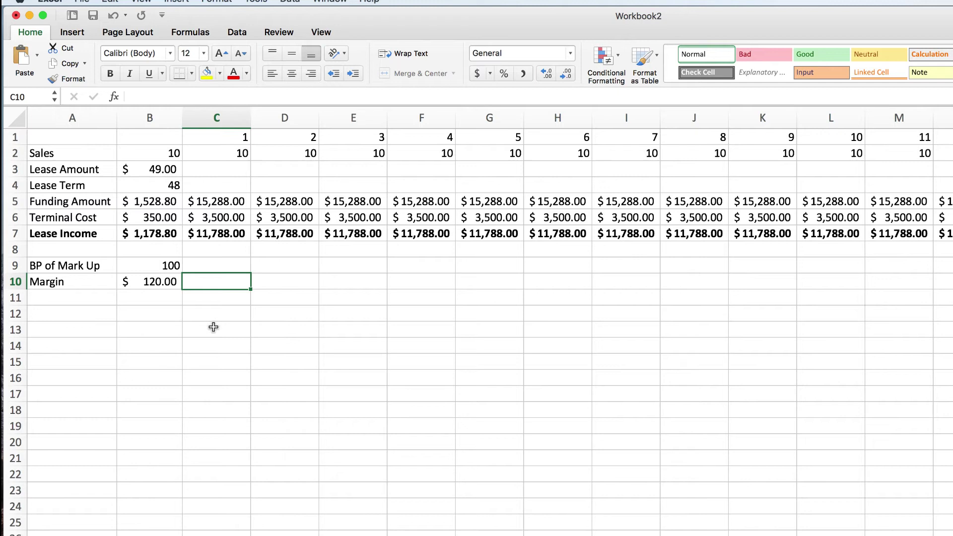
Abandon the unfinished formula and insert a blank row above Lease Amount.
text(=)
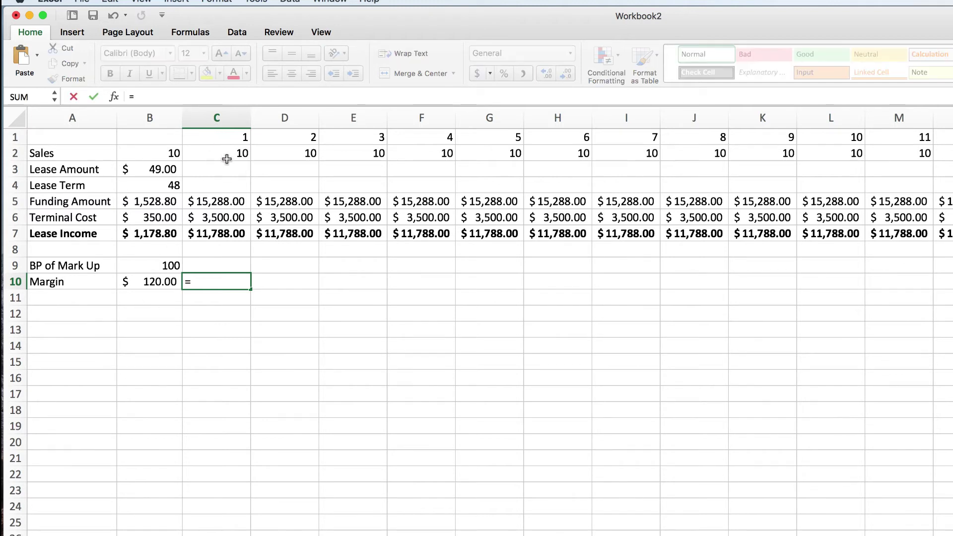
click(223, 153)
key(Escape)
click(306, 298)
click(15, 169)
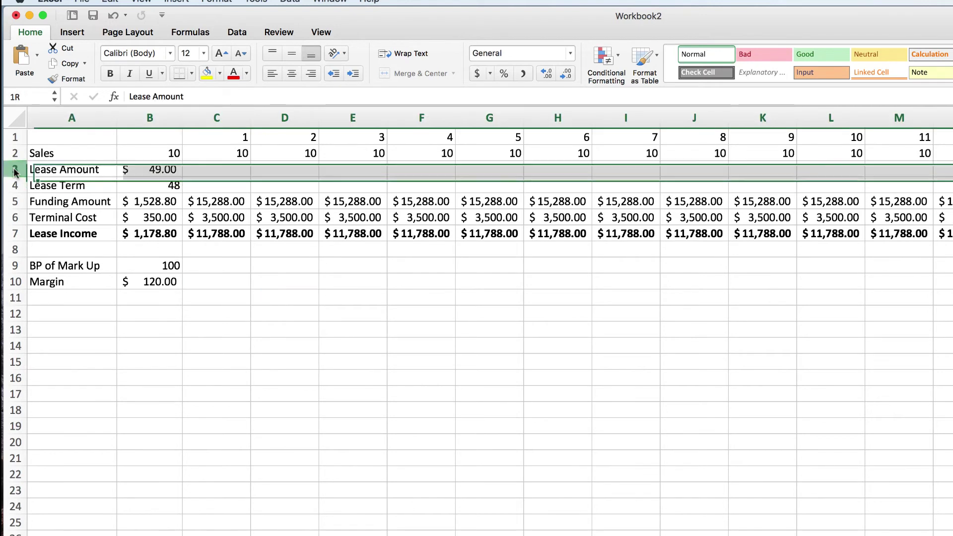
right_click(15, 169)
click(41, 234)
Label the new row 3 'Total Accounts'.
click(74, 169)
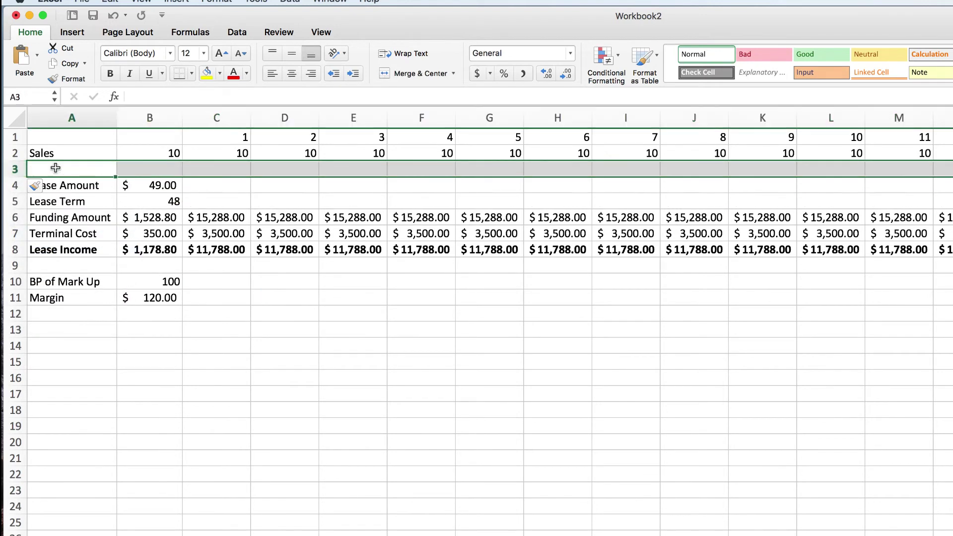
text(total)
key(BackSpace)
key(BackSpace)
key(BackSpace)
key(BackSpace)
key(BackSpace)
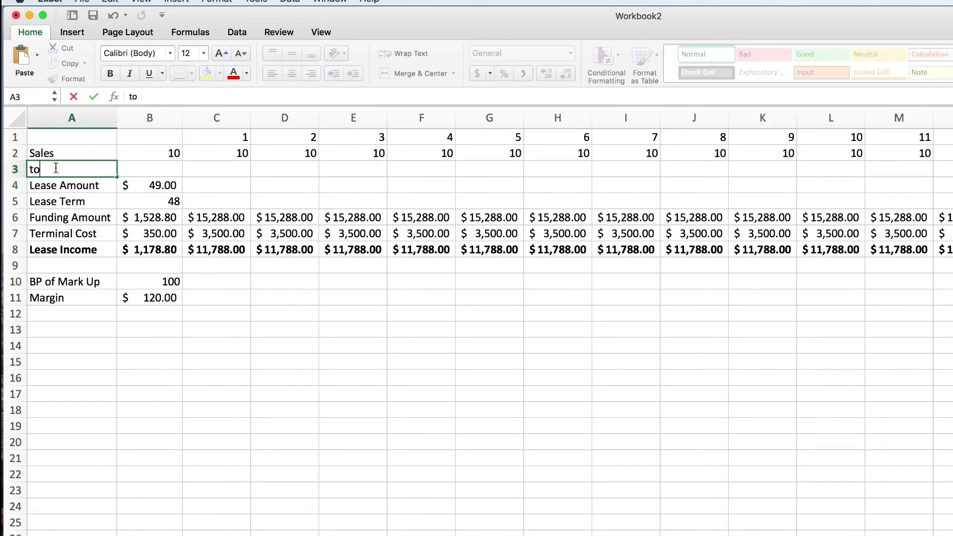
text(Total Accounts)
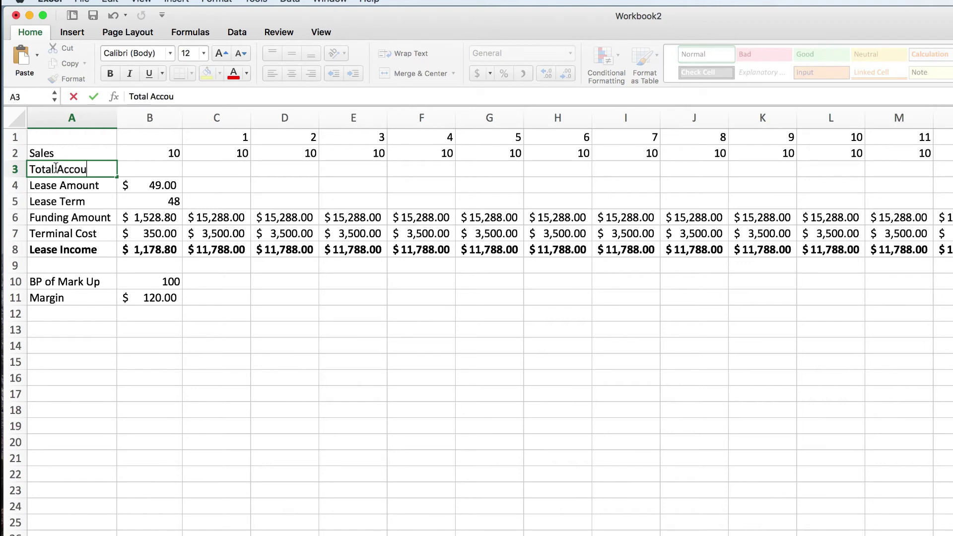
key(Tab)
key(Tab)
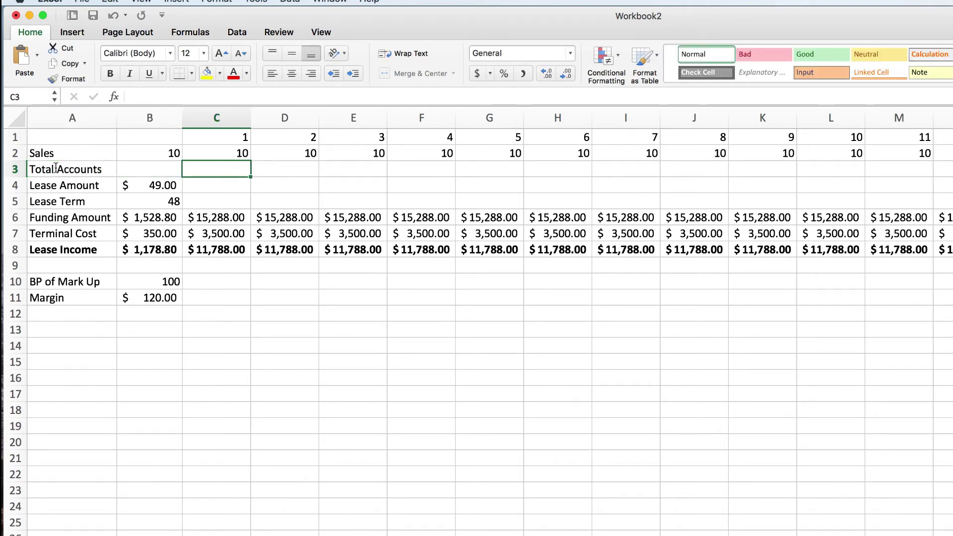
key(Tab)
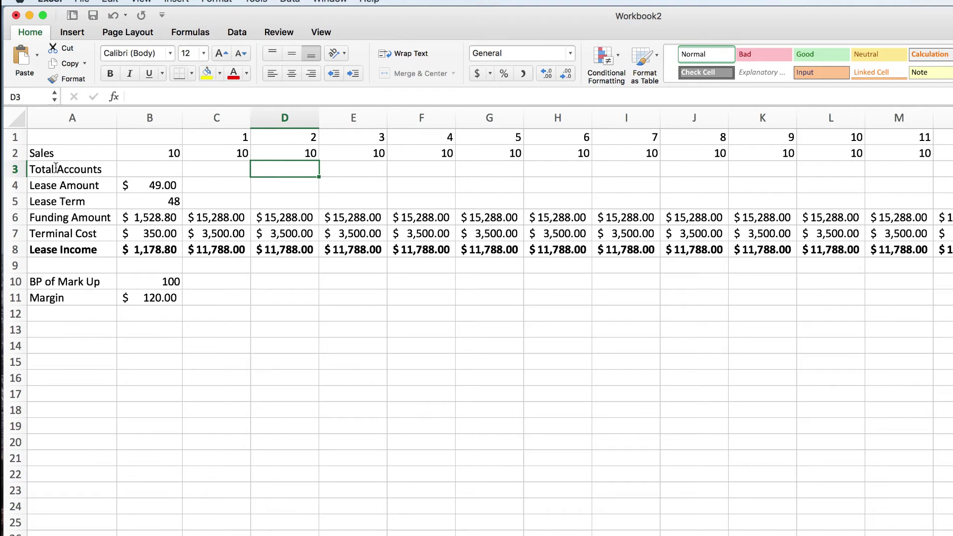
key(Tab)
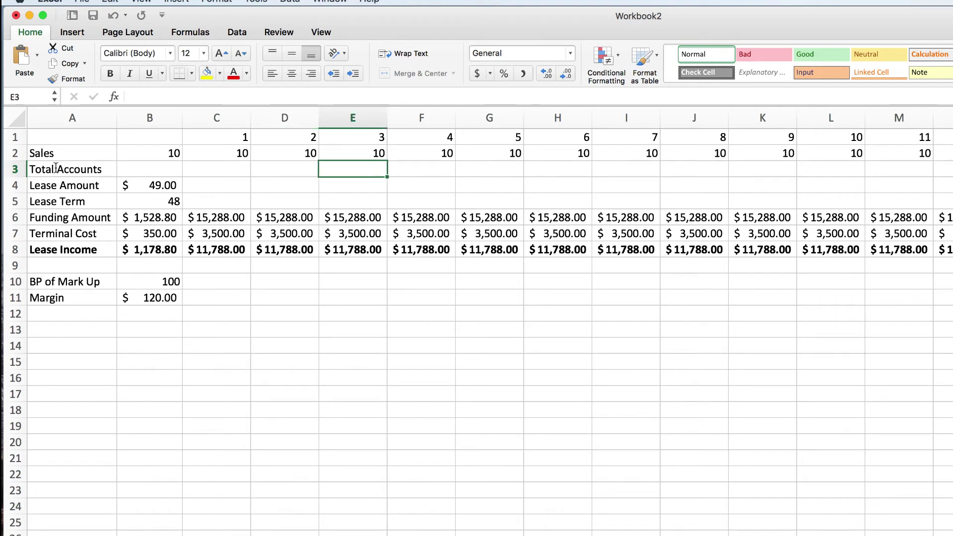
Enter =C2 in E3 as the first Total Accounts value, 10.
text(=)
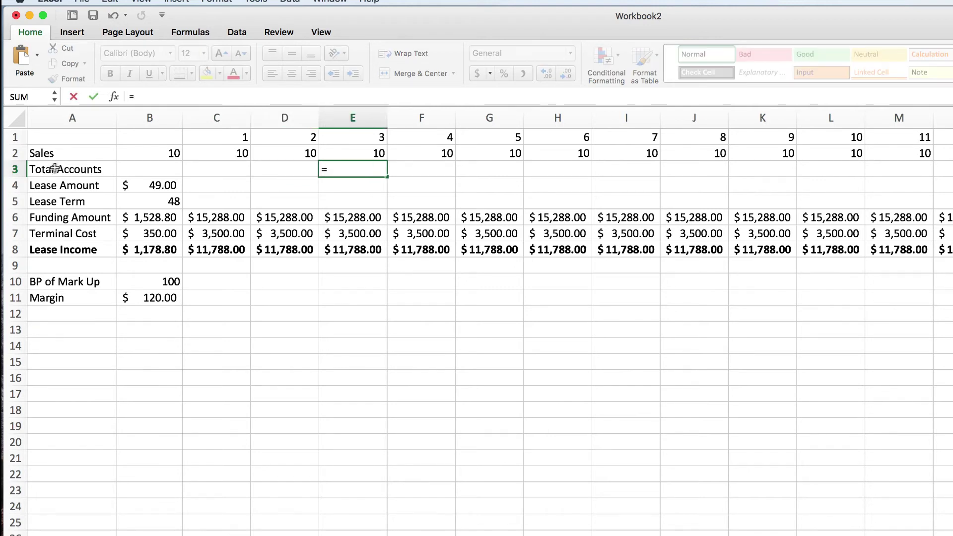
click(212, 151)
key(Return)
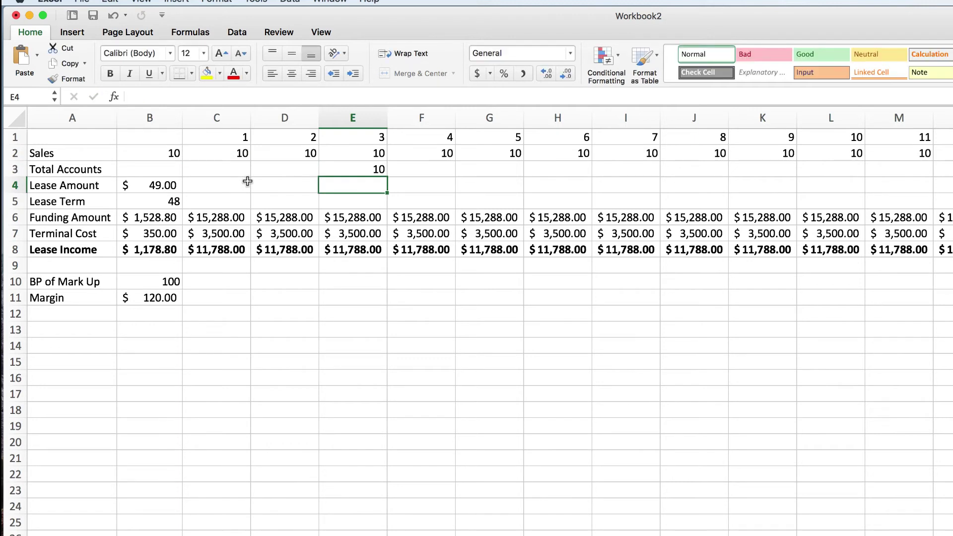
key(Up)
key(Tab)
Enter the running total =E3+D2 in F3 and fill it to G3.
text(=)
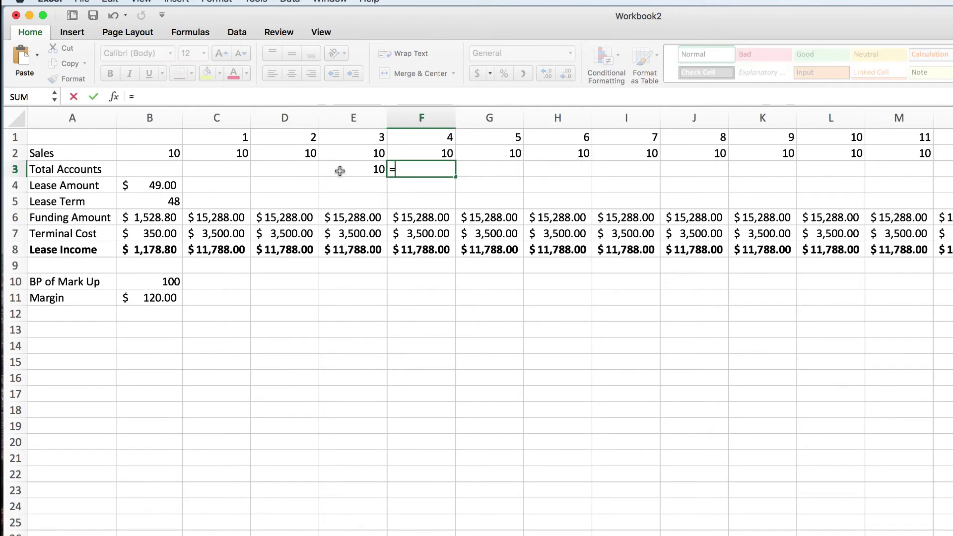
click(341, 171)
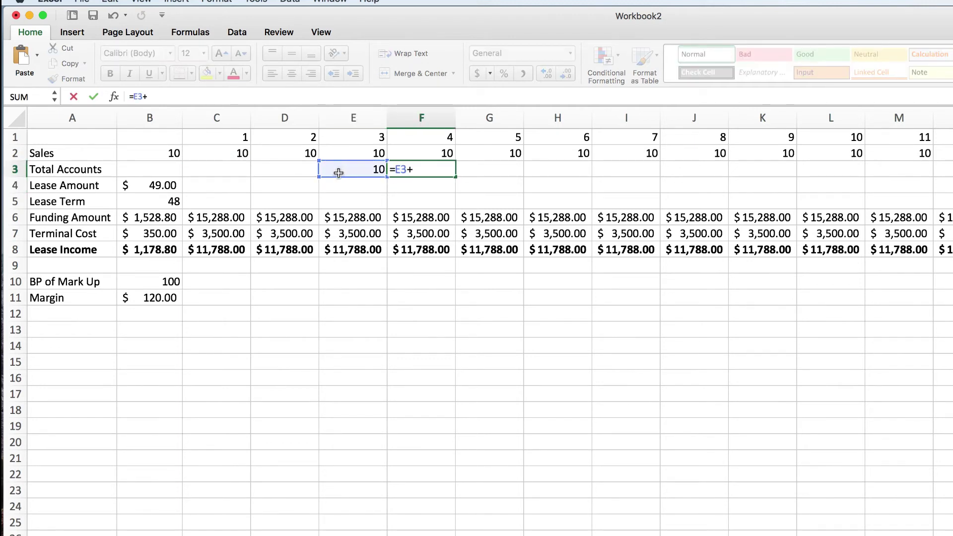
click(281, 151)
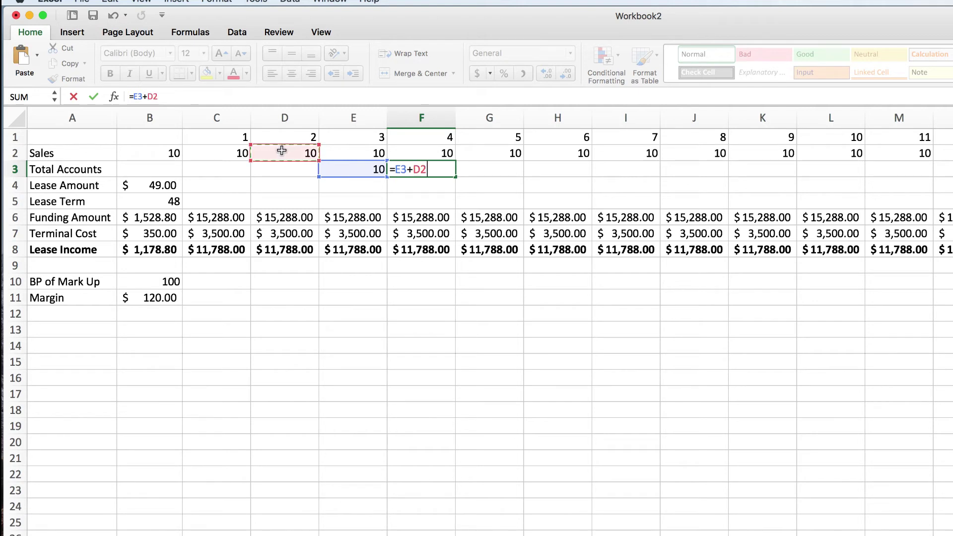
key(Return)
click(419, 168)
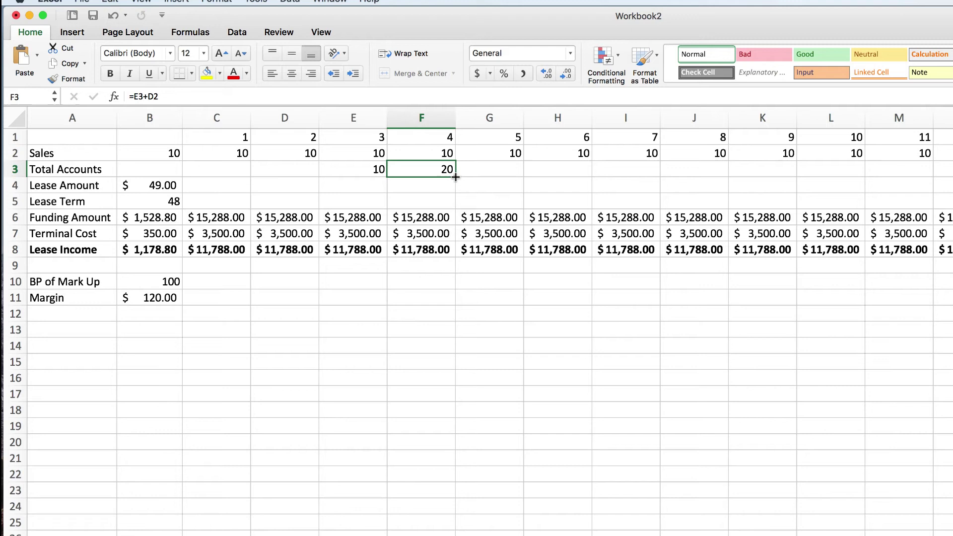
drag(456, 178, 547, 178)
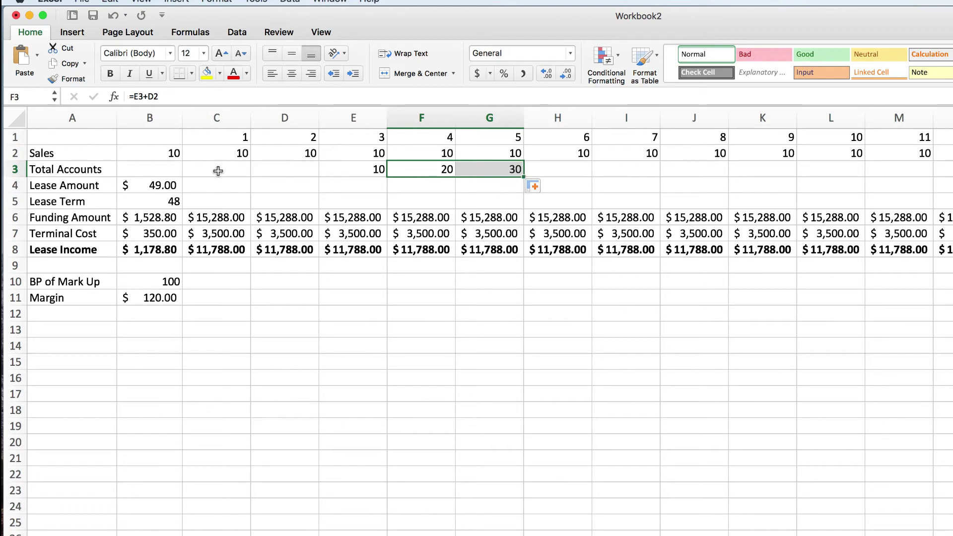
click(165, 170)
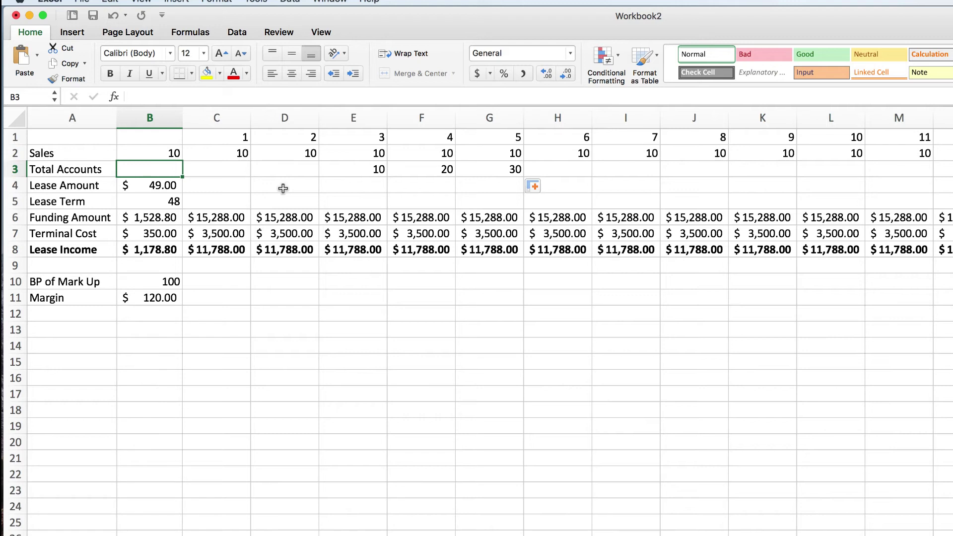
Set B3 to 15 formatted as a percentage, showing 15%.
text(15)
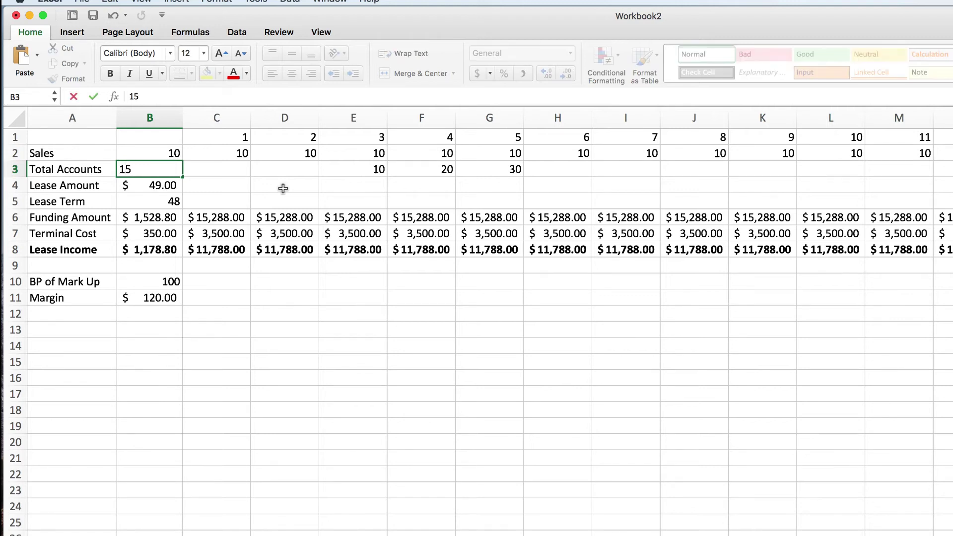
click(323, 246)
click(153, 169)
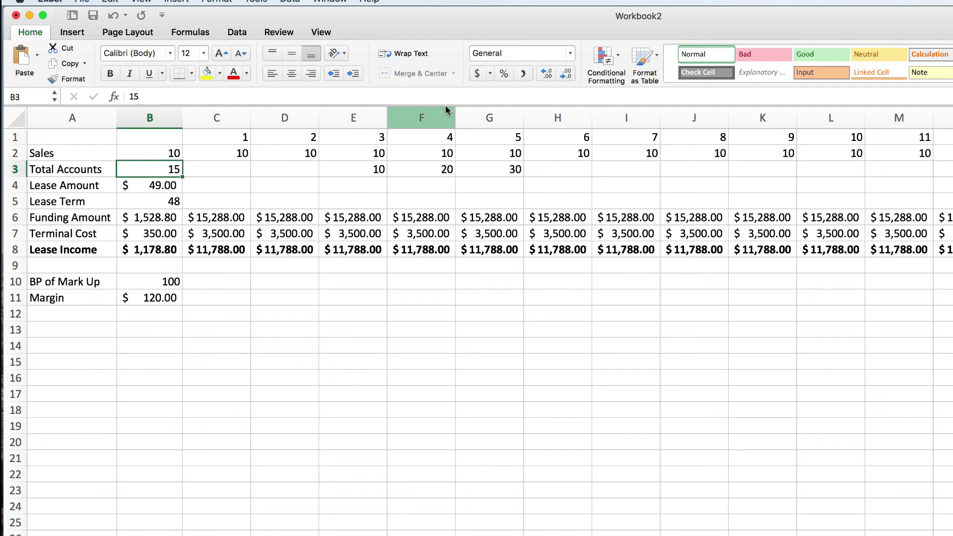
click(503, 74)
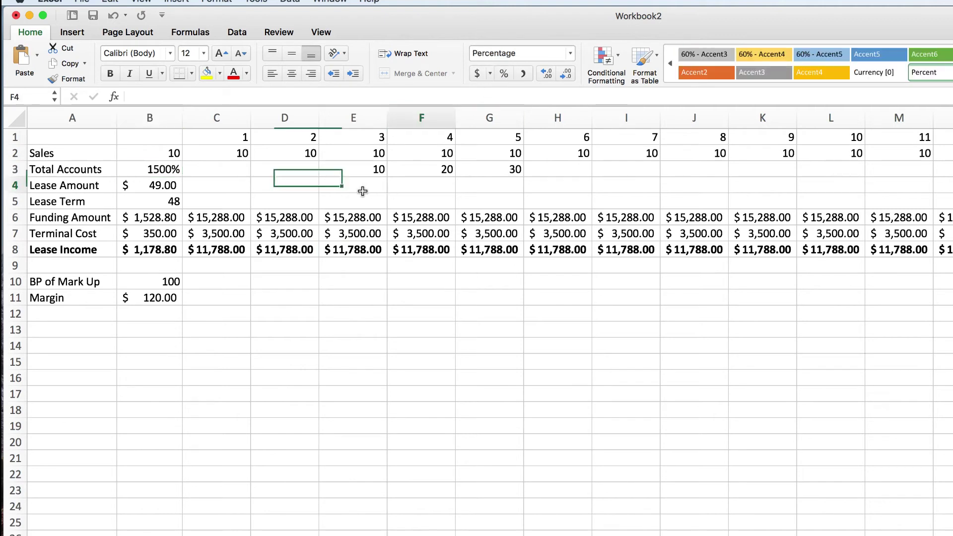
double_click(173, 169)
text(15)
key(Return)
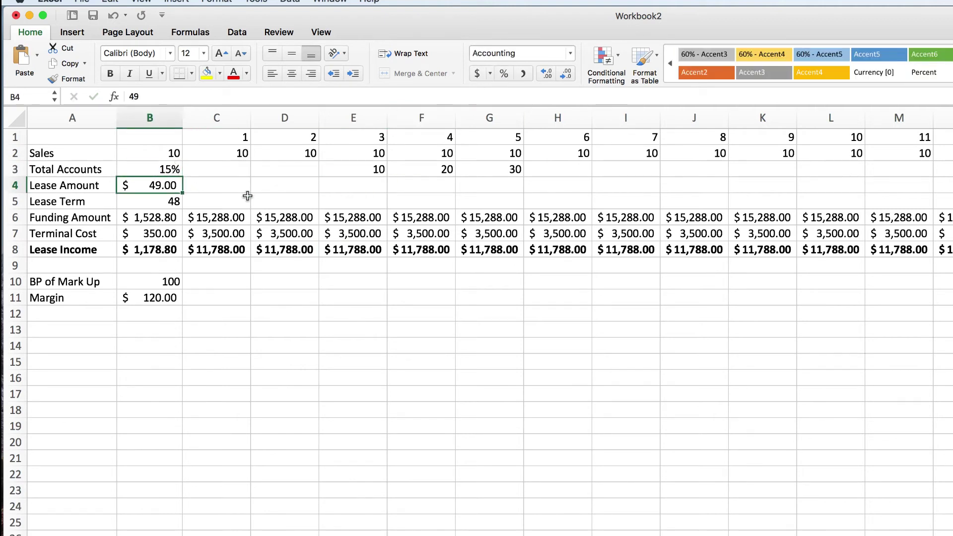
click(270, 200)
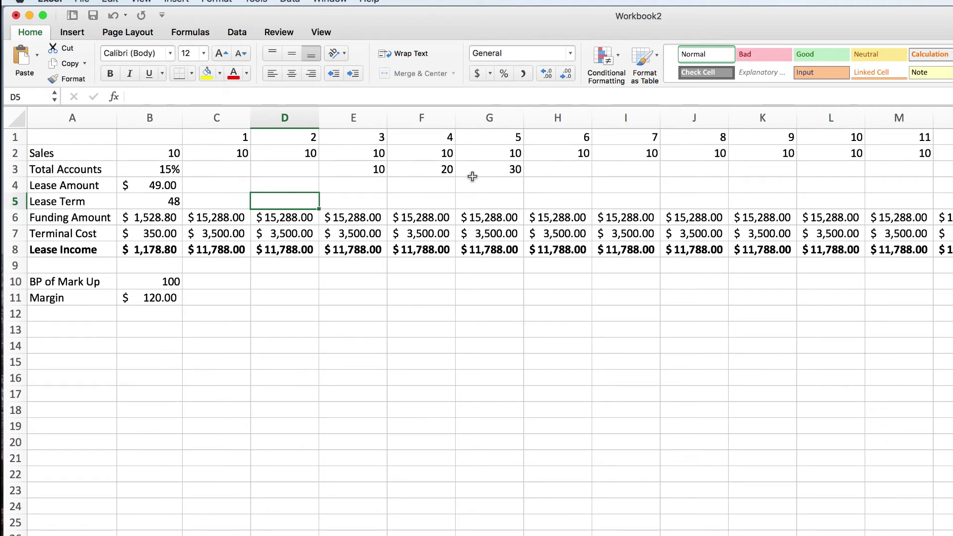
Give H3 the formula =SUM(G3+F2)-(G3*(B3/12)), giving 39.625.
click(547, 168)
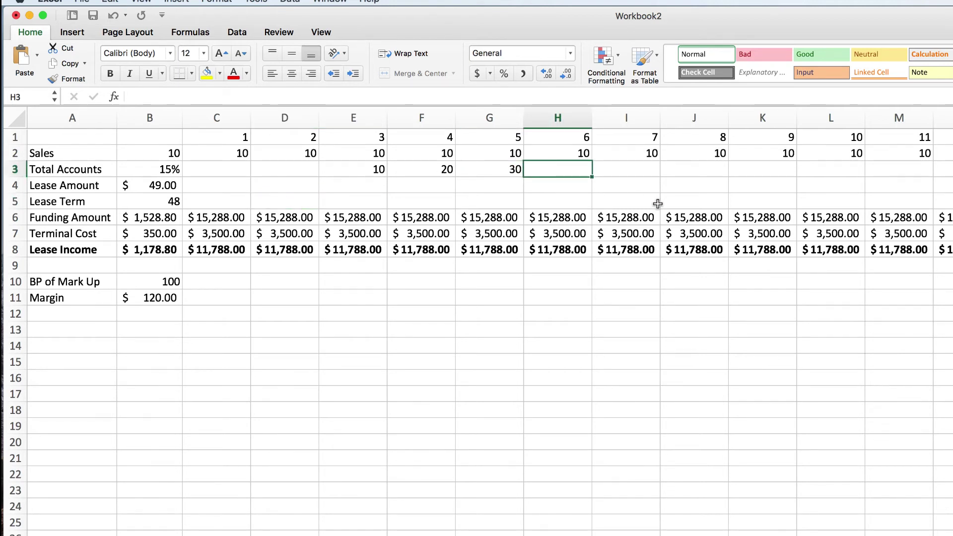
key(Left)
drag(524, 178, 570, 173)
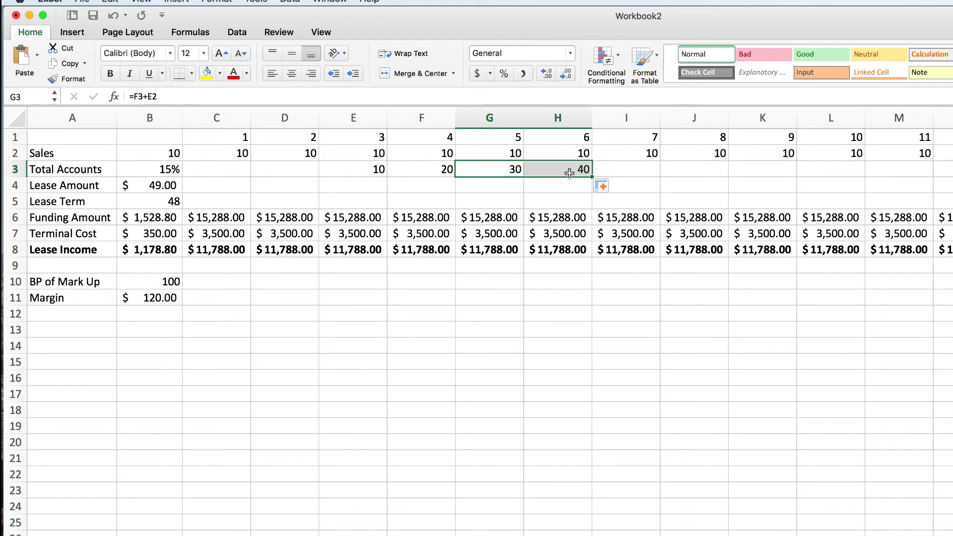
click(570, 173)
click(163, 96)
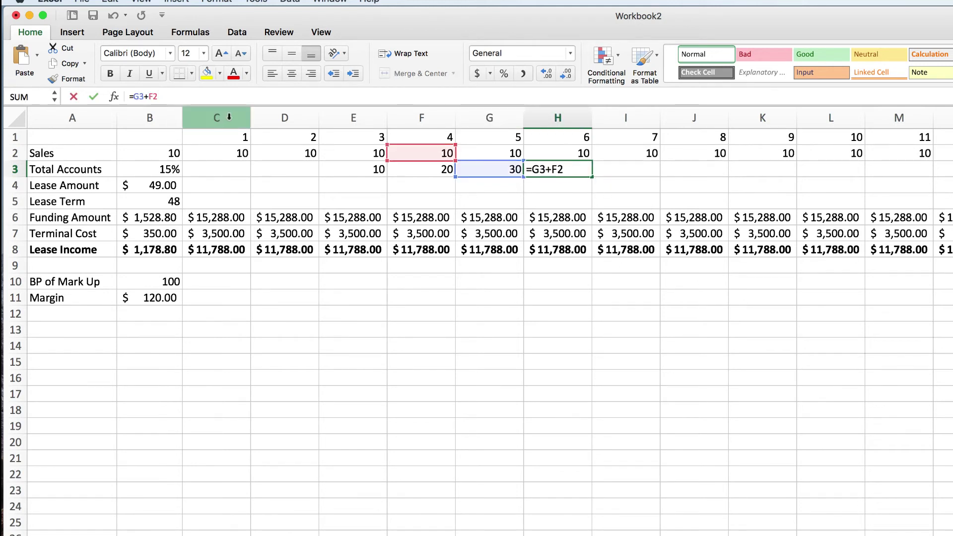
click(136, 95)
text(sum(G3+F2)
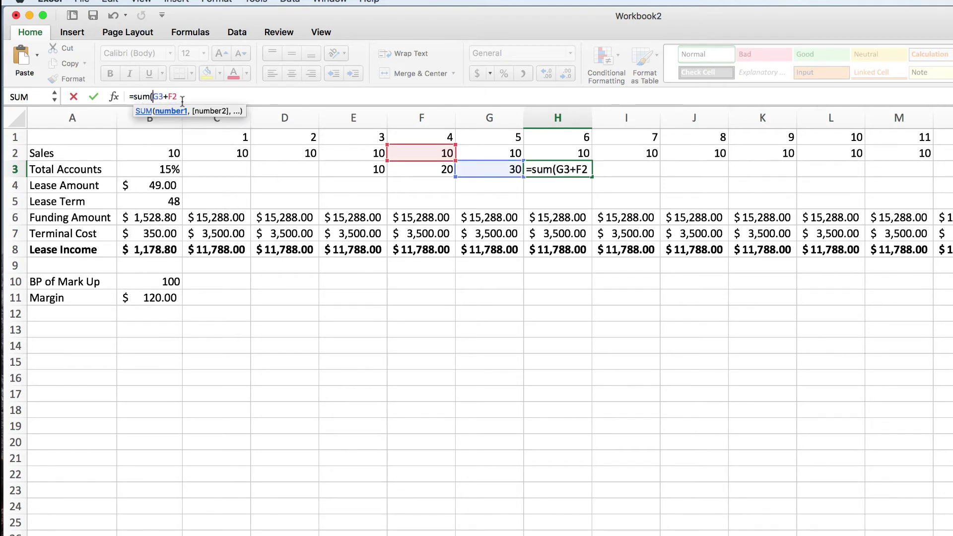
text()-()
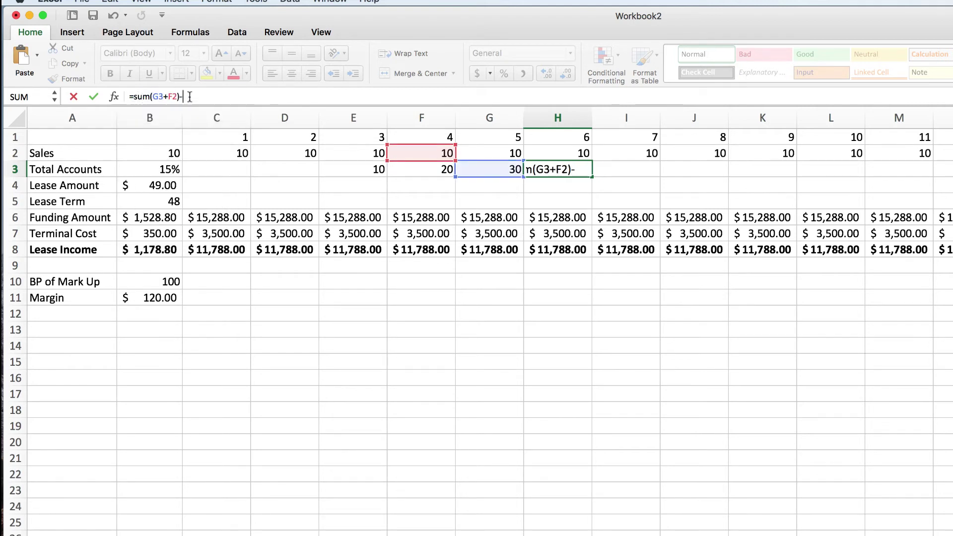
click(487, 169)
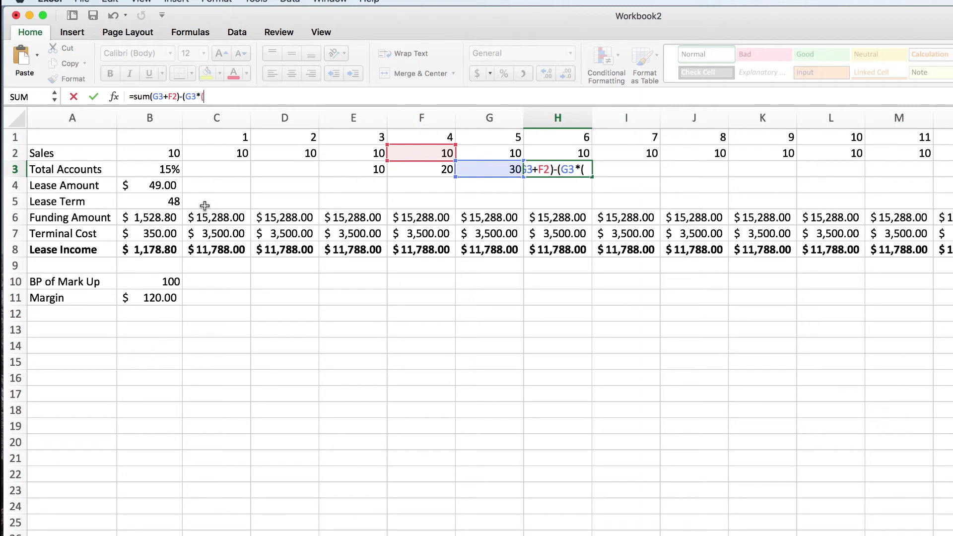
click(153, 169)
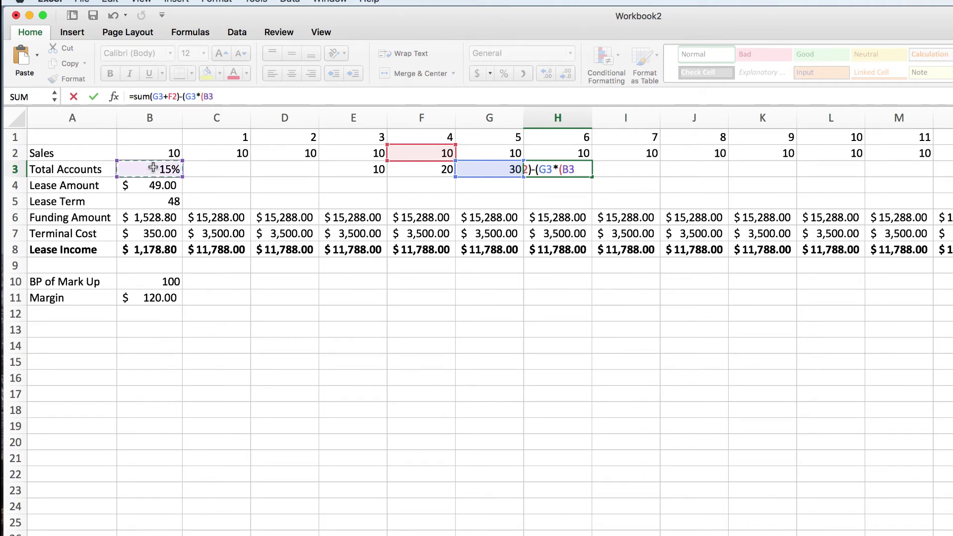
text(/12)))
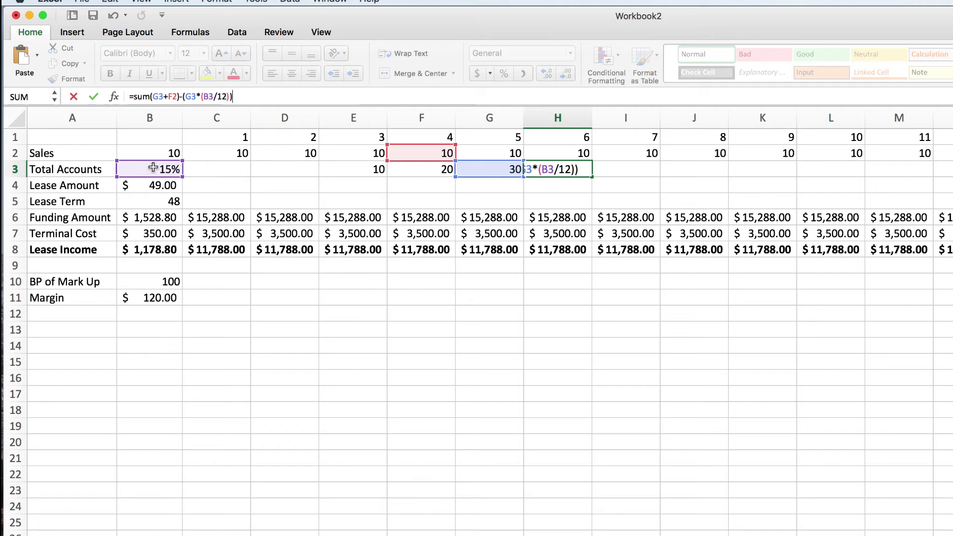
key(Return)
key(Up)
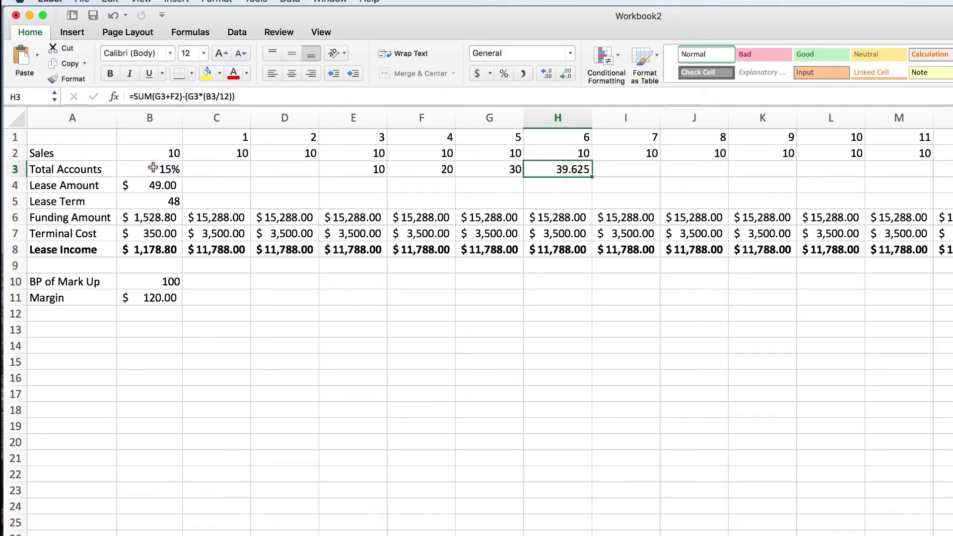
Reduce H3's decimals to show a whole number, undoing an early fill across row 3.
right_click(571, 168)
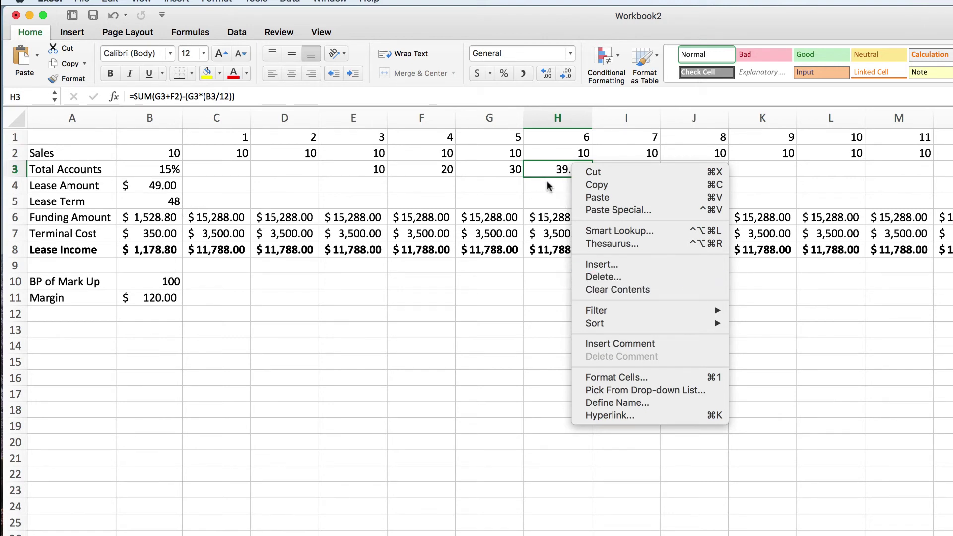
click(558, 172)
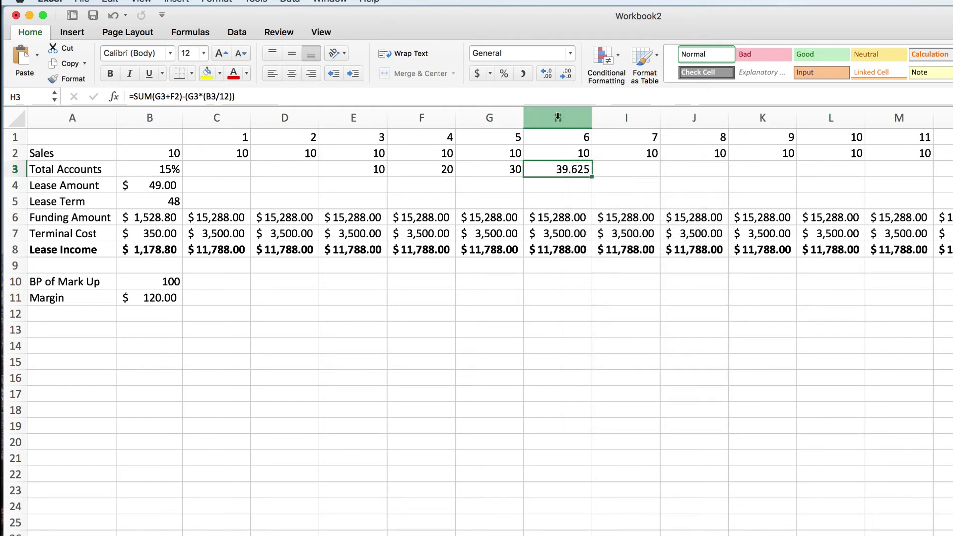
click(545, 75)
click(569, 74)
click(569, 74)
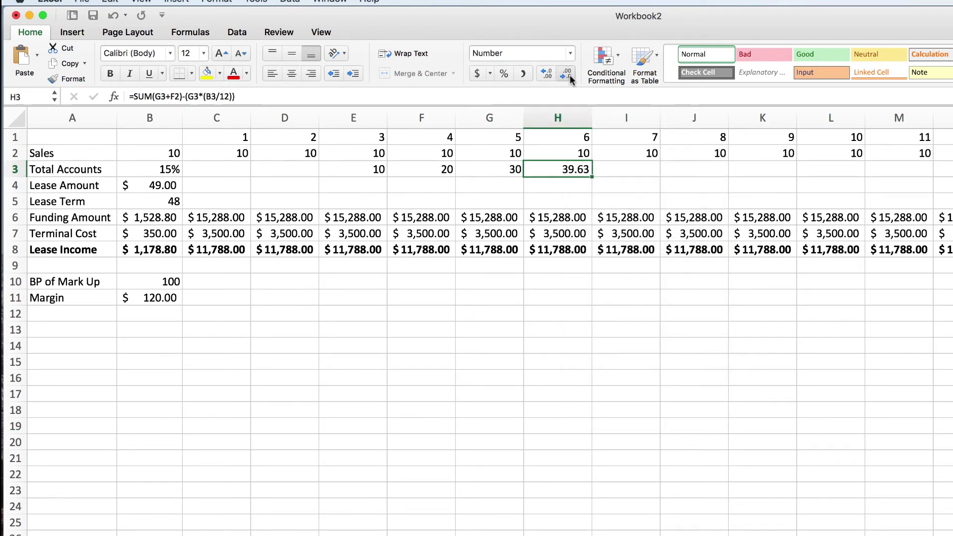
click(569, 74)
click(569, 74)
click(626, 171)
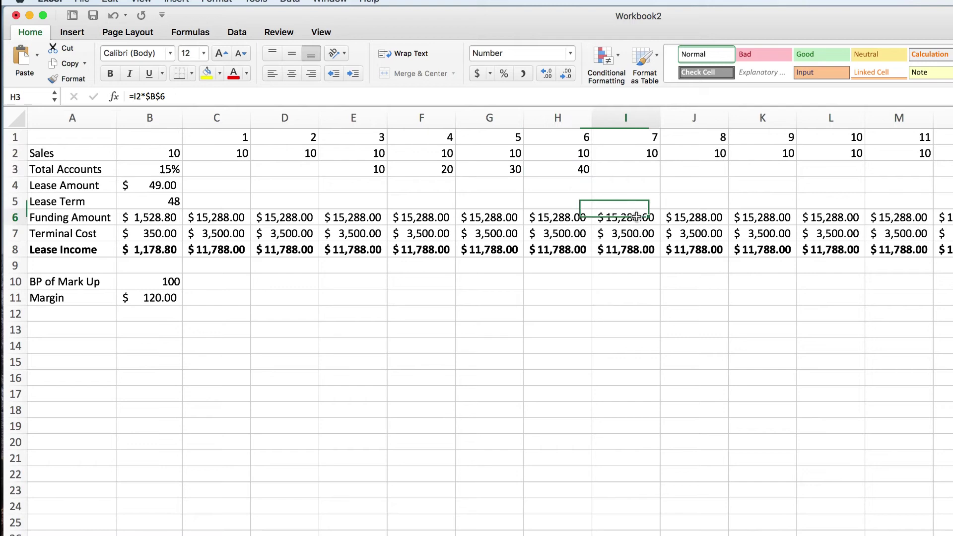
key(Left)
drag(591, 177, 930, 181)
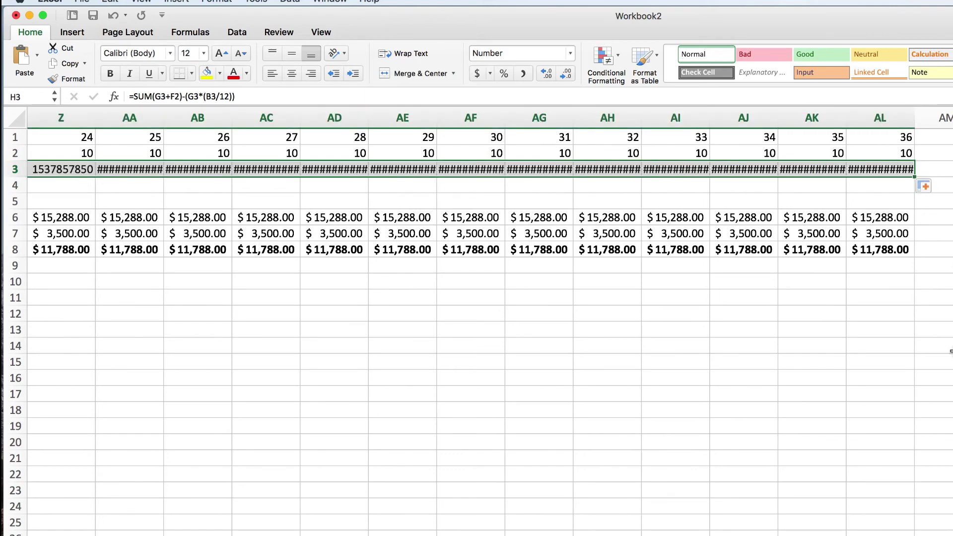
key(cmd+z)
Anchor the rate in H3's formula as $B$3.
click(212, 98)
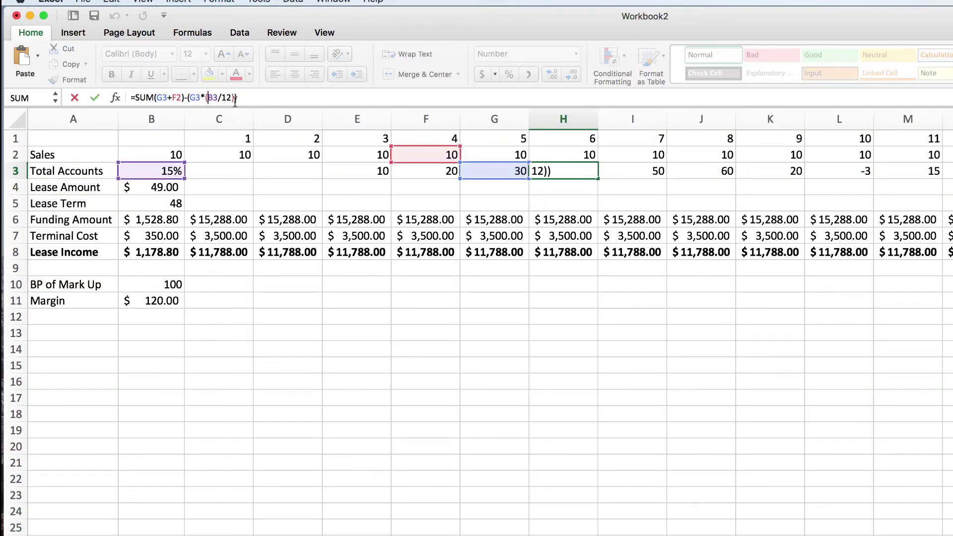
text($)
key(Right)
text($)
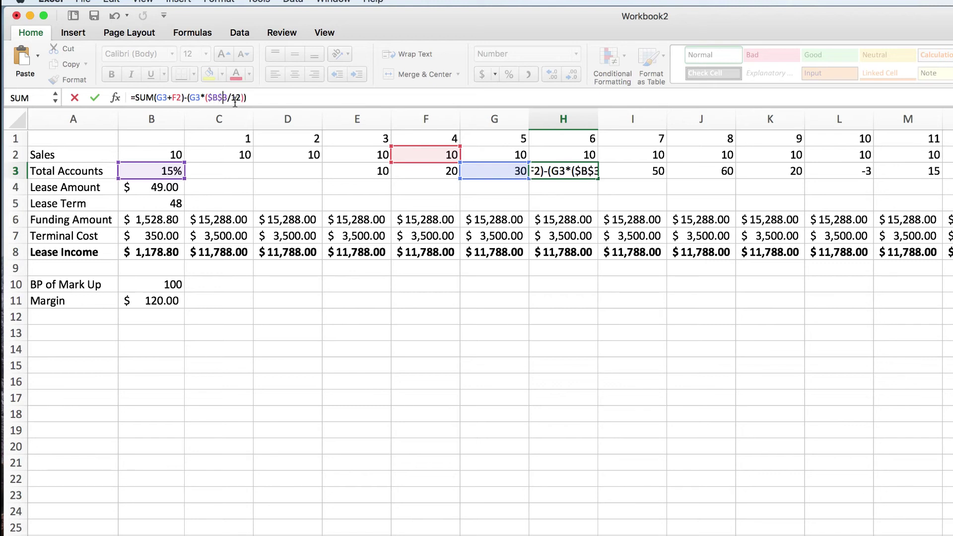
key(Return)
Fill H3's formula across row 3 to AL3, giving 40, 49, 59 up to 279.
click(572, 173)
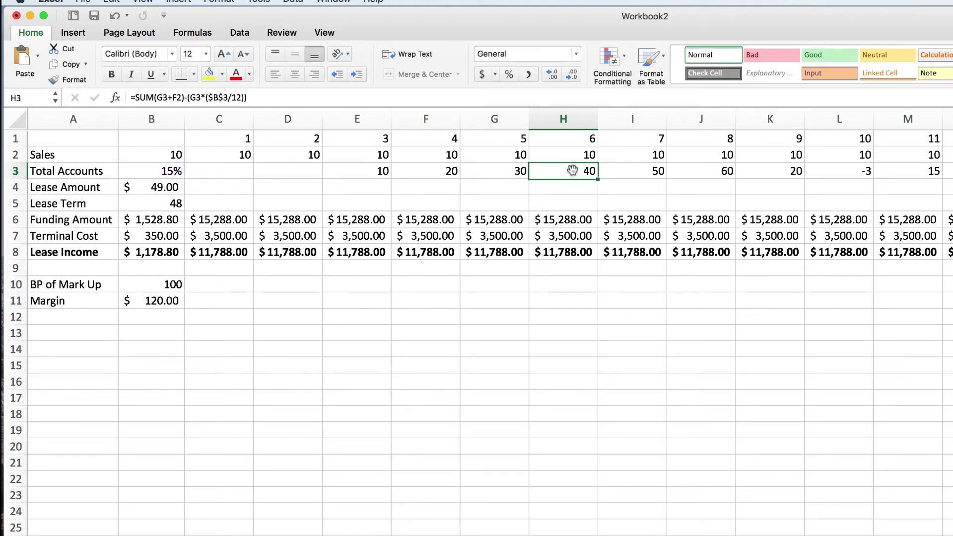
drag(646, 179, 713, 173)
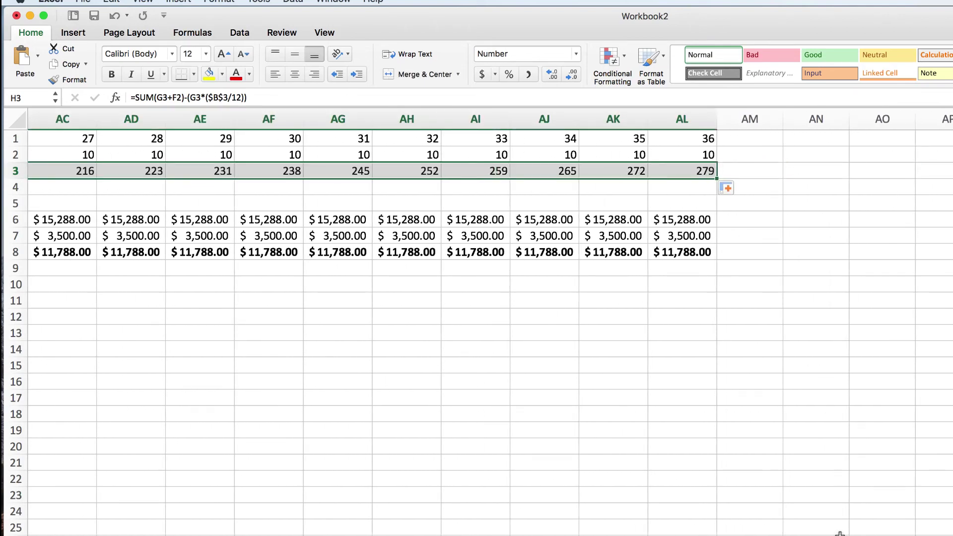
scroll(492, 323, left, 15)
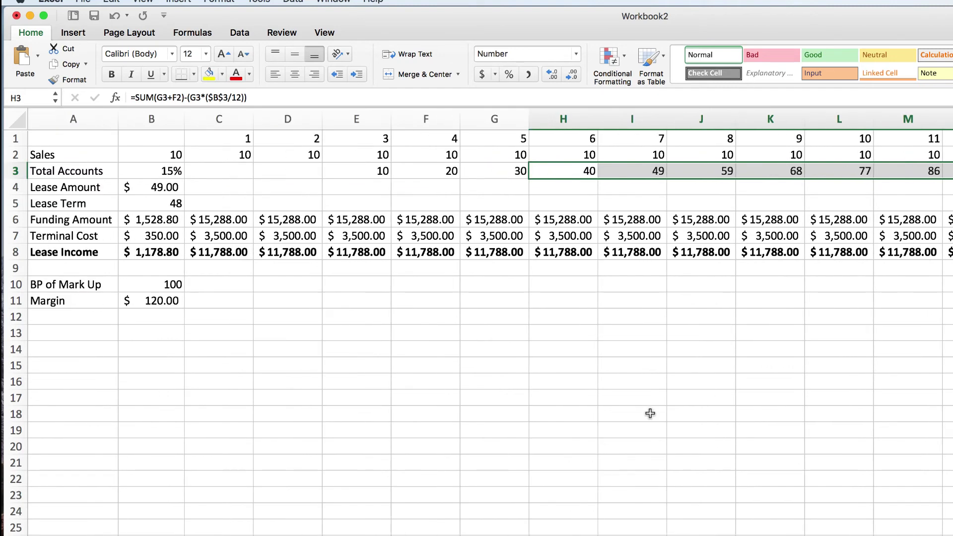
click(651, 413)
Enter =E3*$B$11 in E11 for month 3's margin.
click(340, 172)
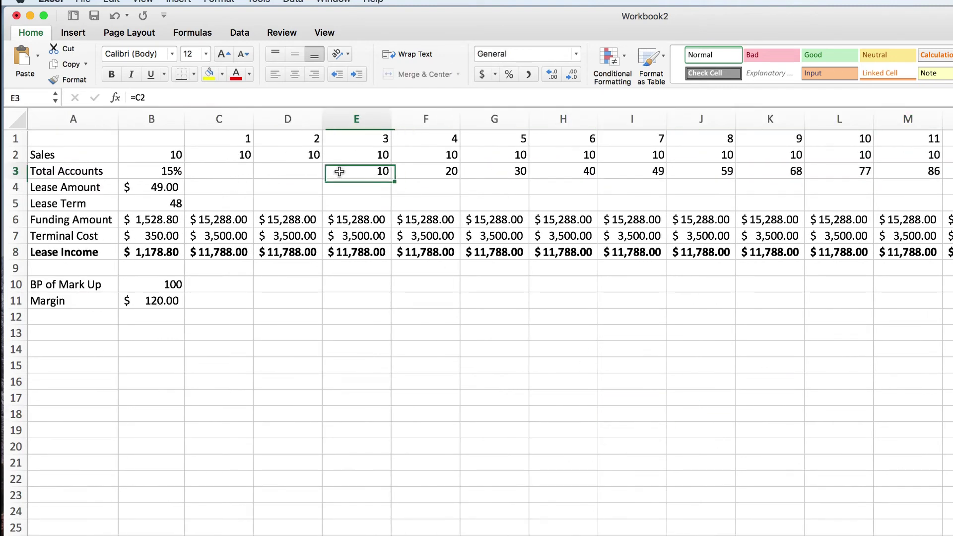
click(213, 301)
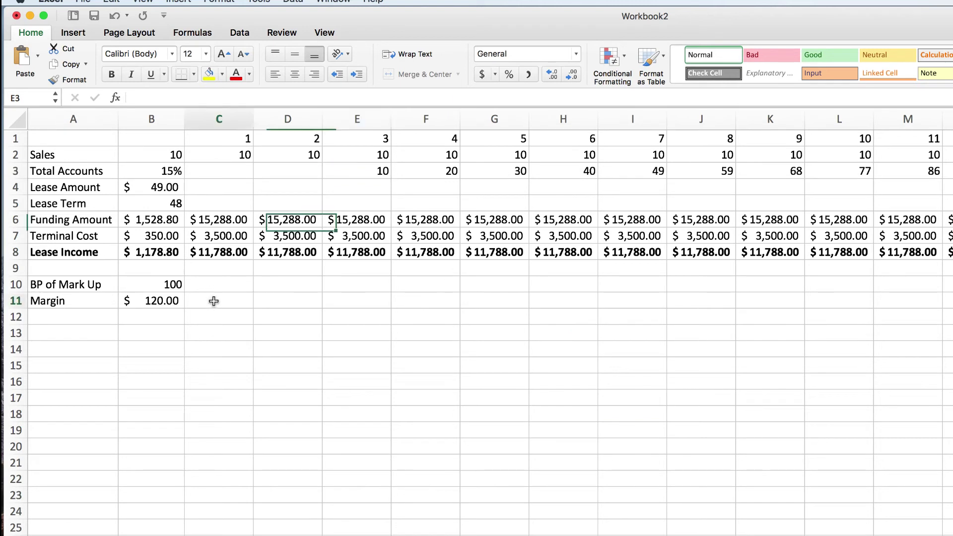
click(355, 298)
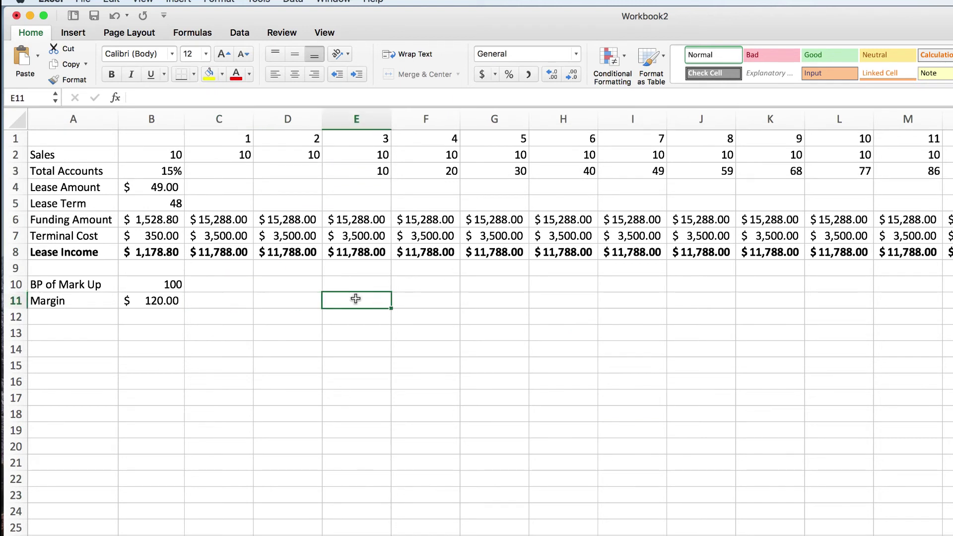
drag(564, 349, 621, 364)
click(356, 298)
text(=)
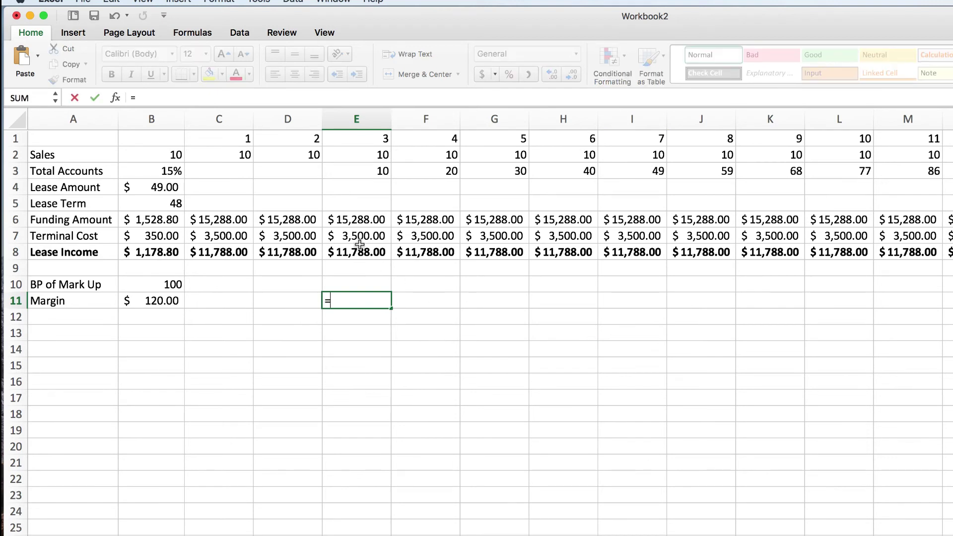
click(351, 171)
text(*)
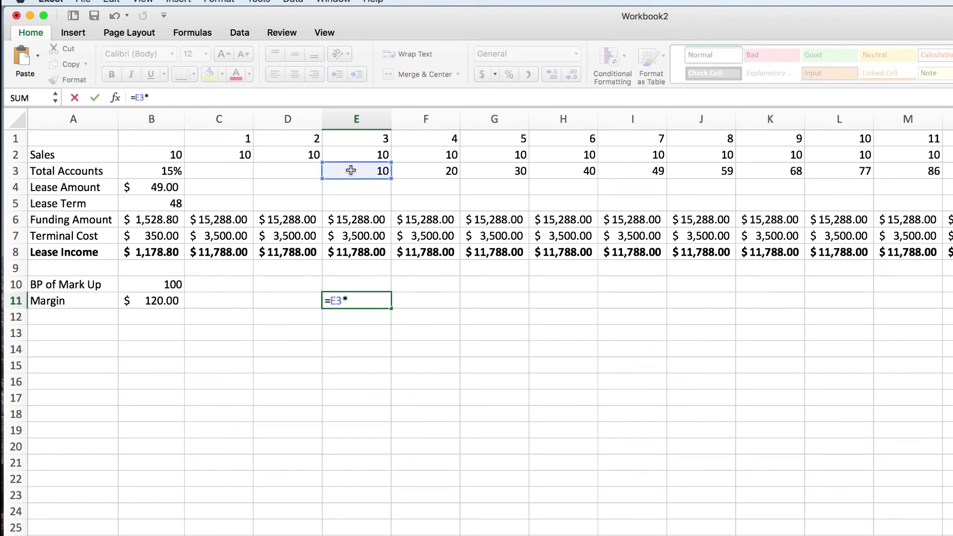
click(151, 301)
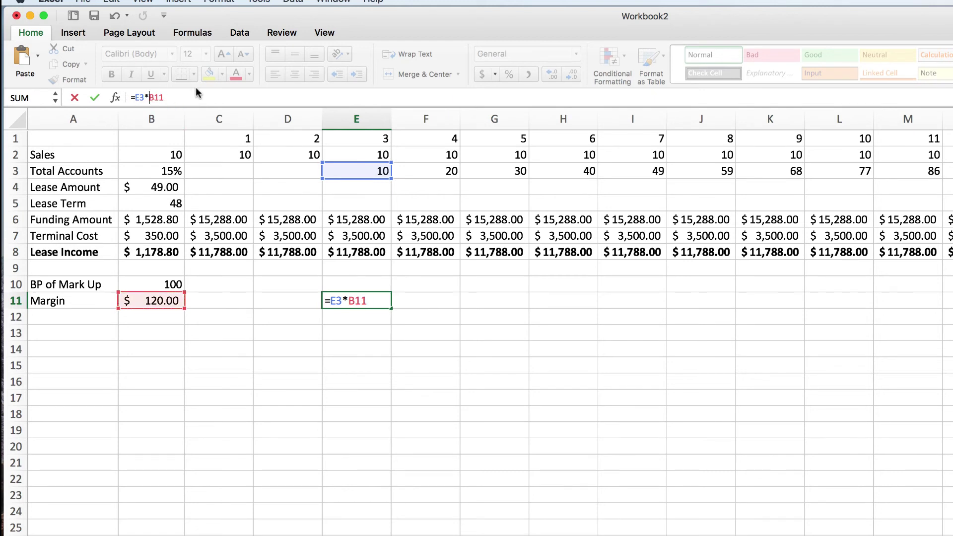
text($)
key(Right)
text($)
key(Return)
Fill E11's formula along row 11, showing $1,200.00, $2,400.00 onward.
click(354, 297)
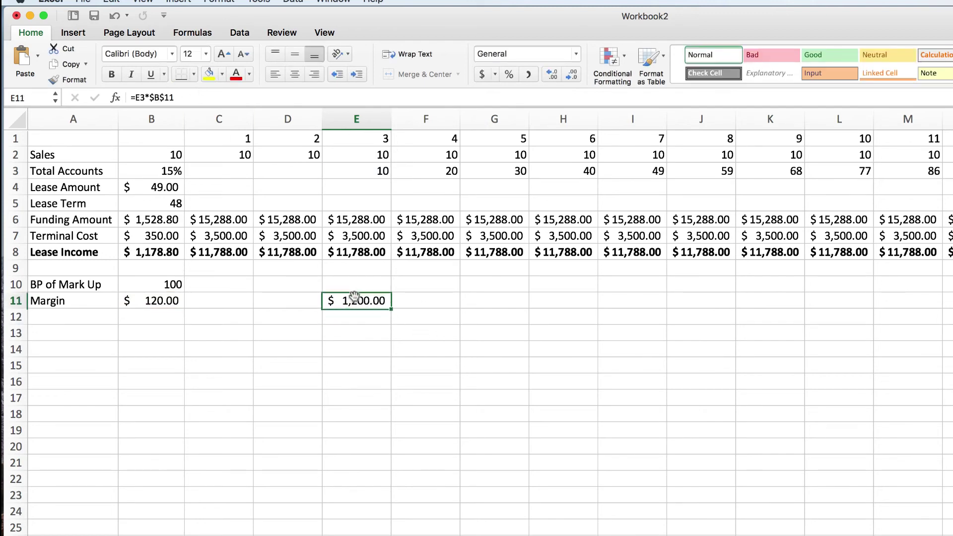
drag(391, 310, 949, 305)
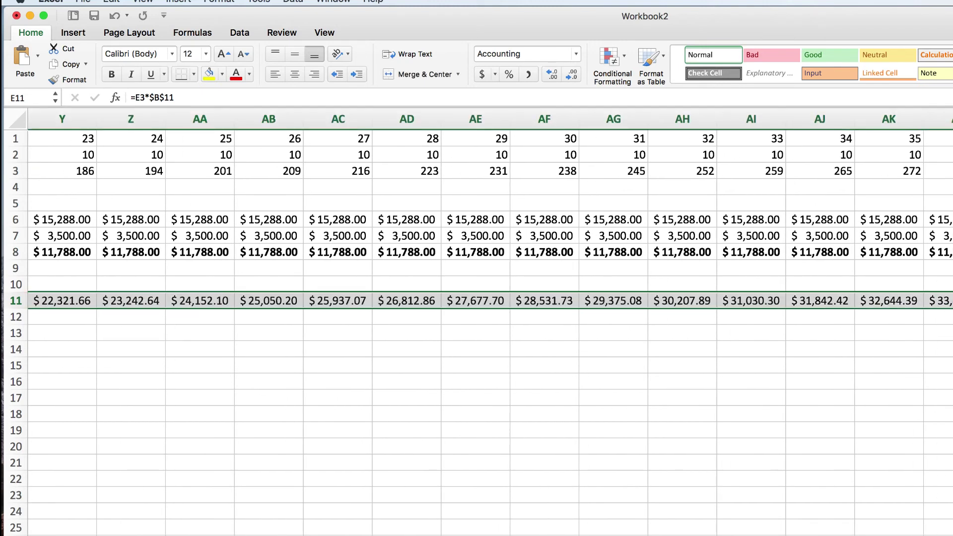
scroll(477, 323, left, 20)
Label A12 'Residuals' and enter 60% in B12 with Percent style.
click(426, 480)
click(72, 322)
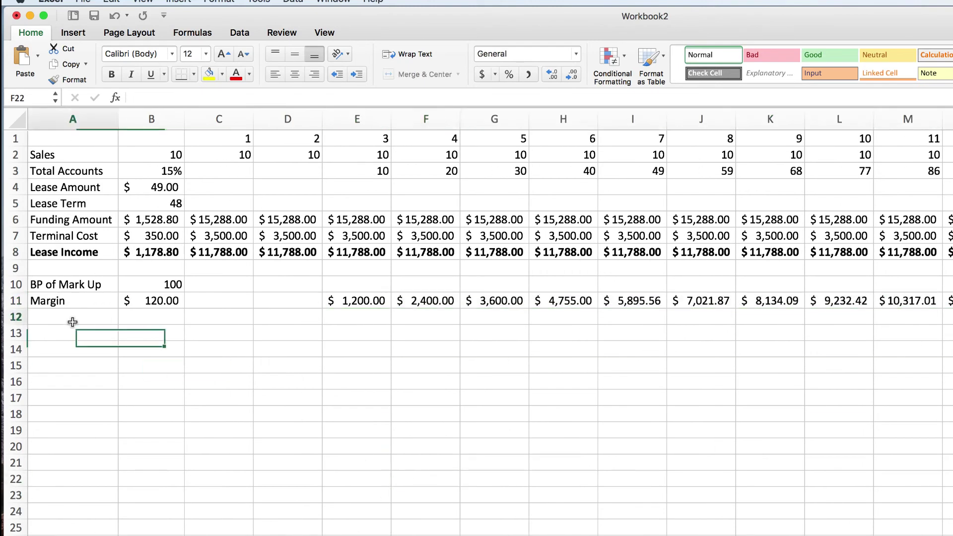
text(Residuals)
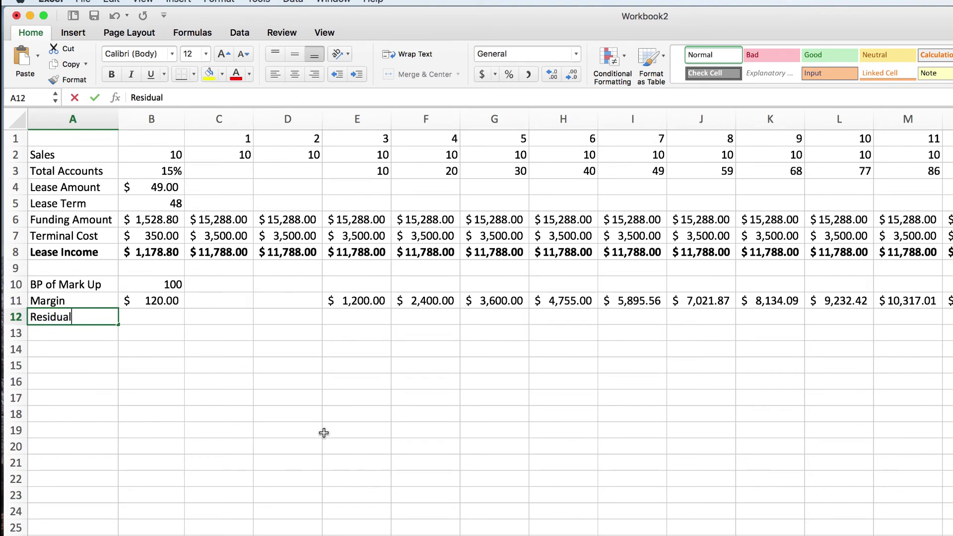
key(Tab)
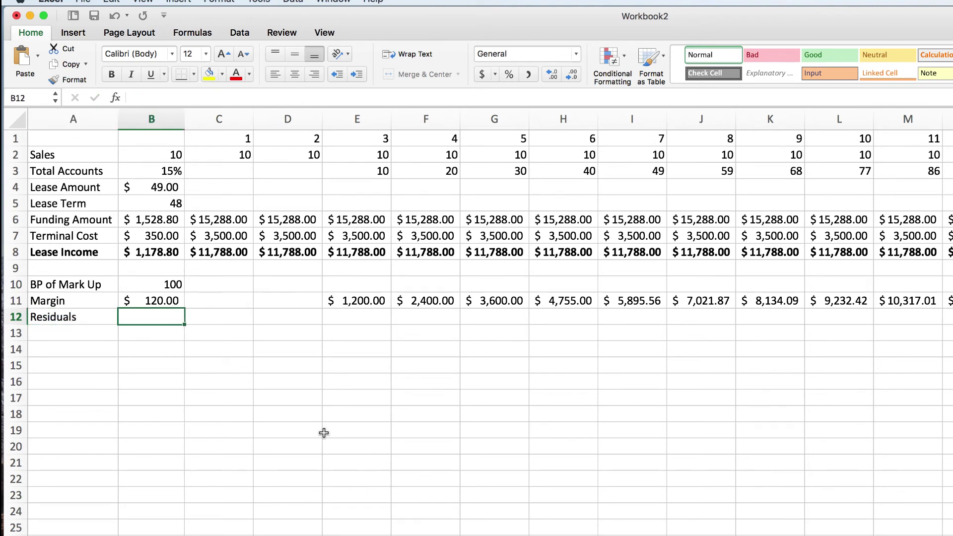
text(60%)
key(Return)
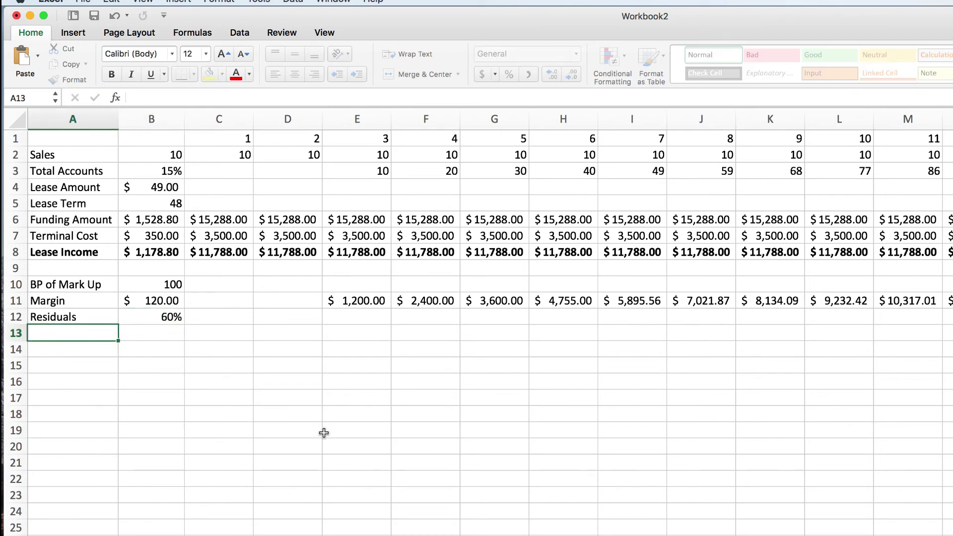
click(171, 318)
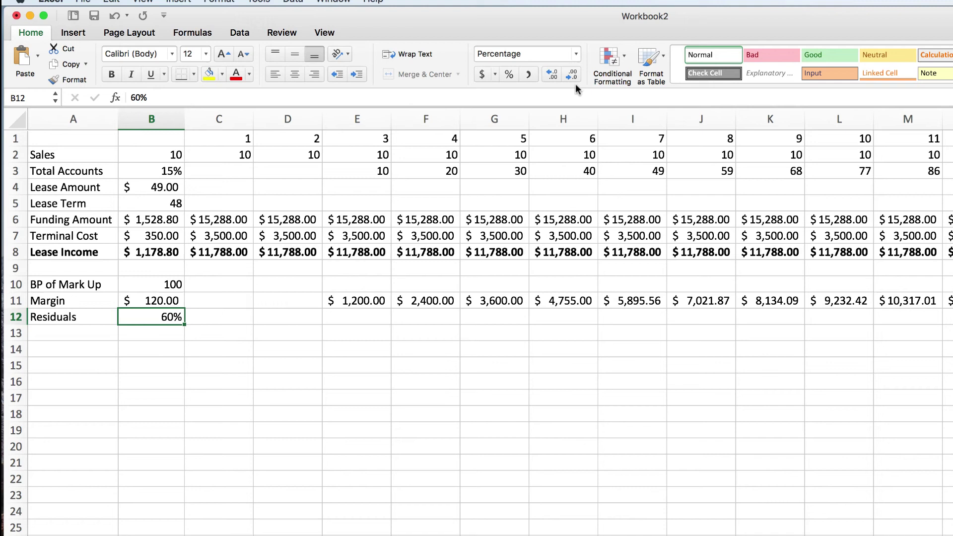
click(507, 75)
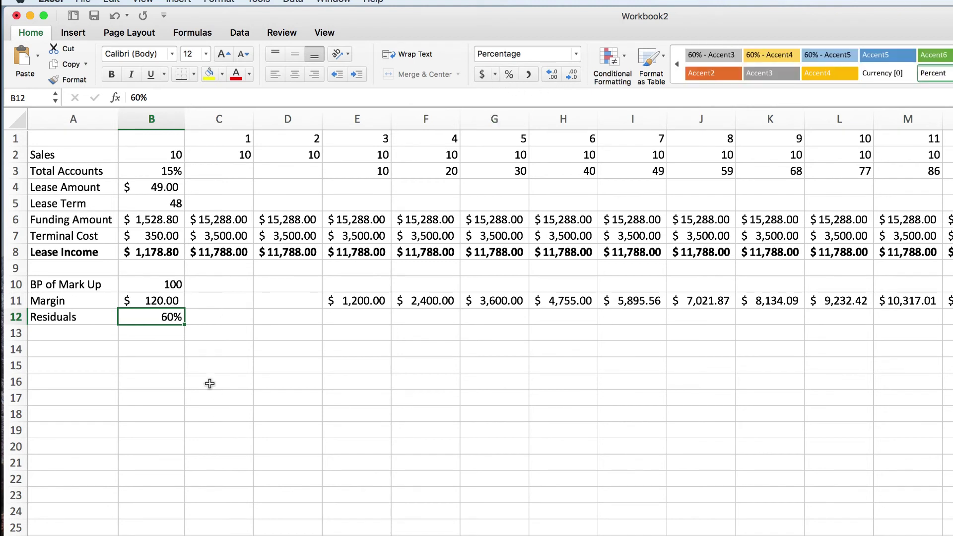
click(177, 362)
click(172, 318)
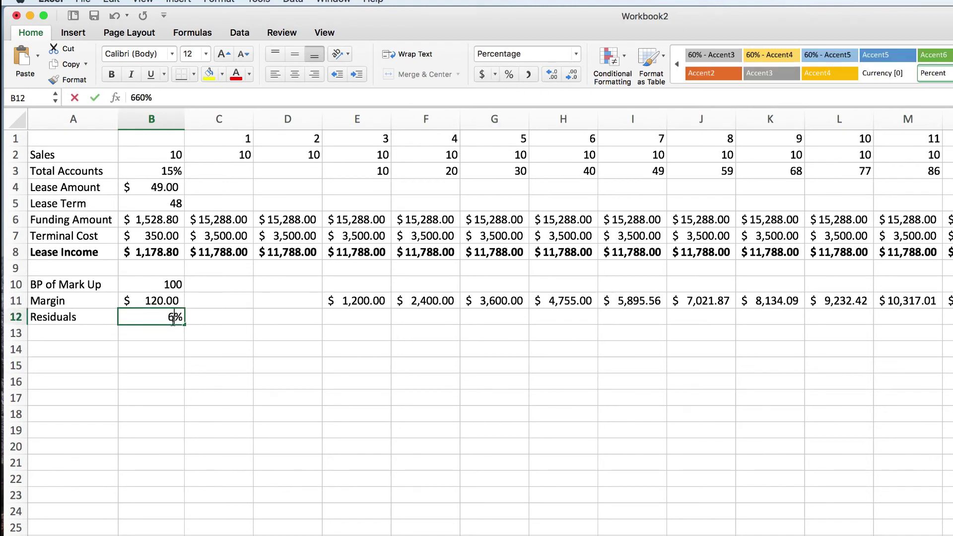
key(Tab)
key(Tab)
key(Tab)
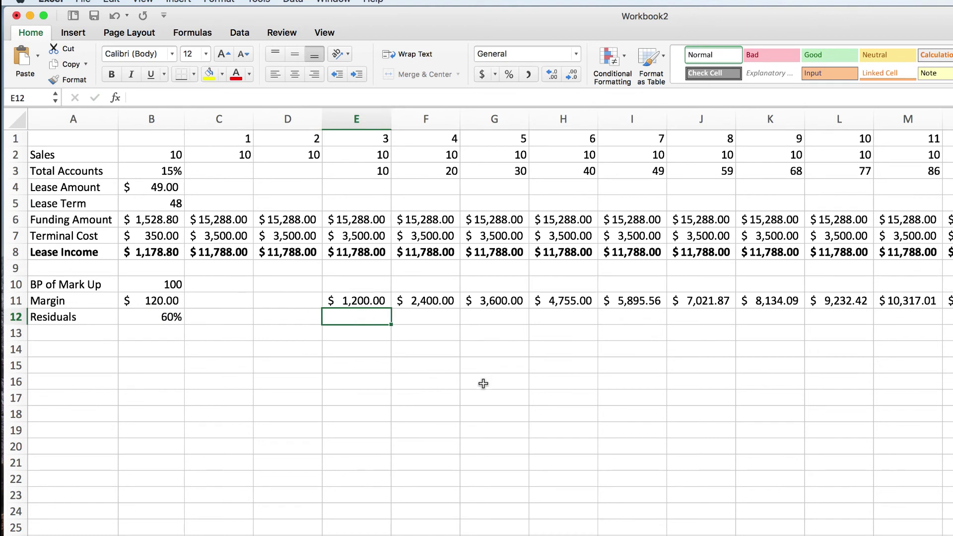
Enter =E11*$B$12 in E12, giving a $720.00 residual.
text(=)
click(352, 302)
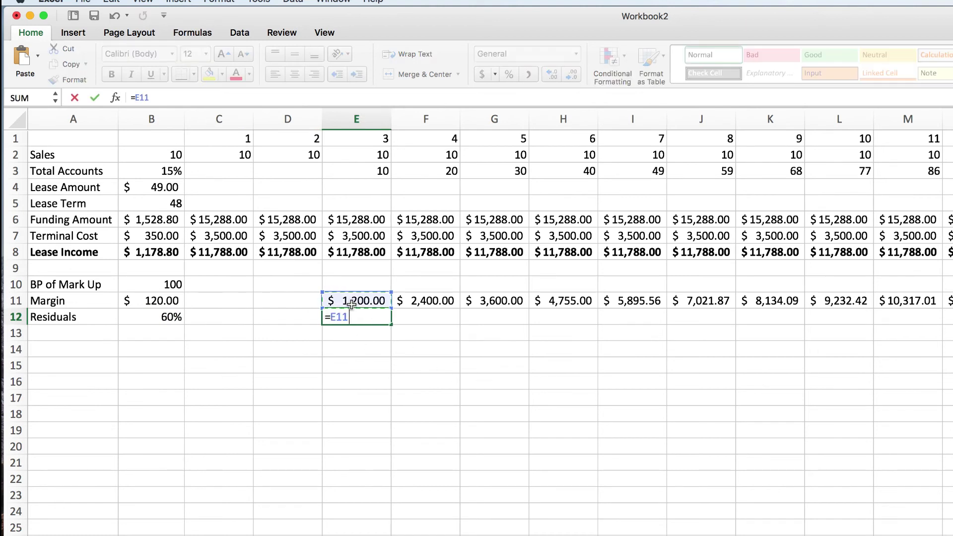
text(*)
click(184, 318)
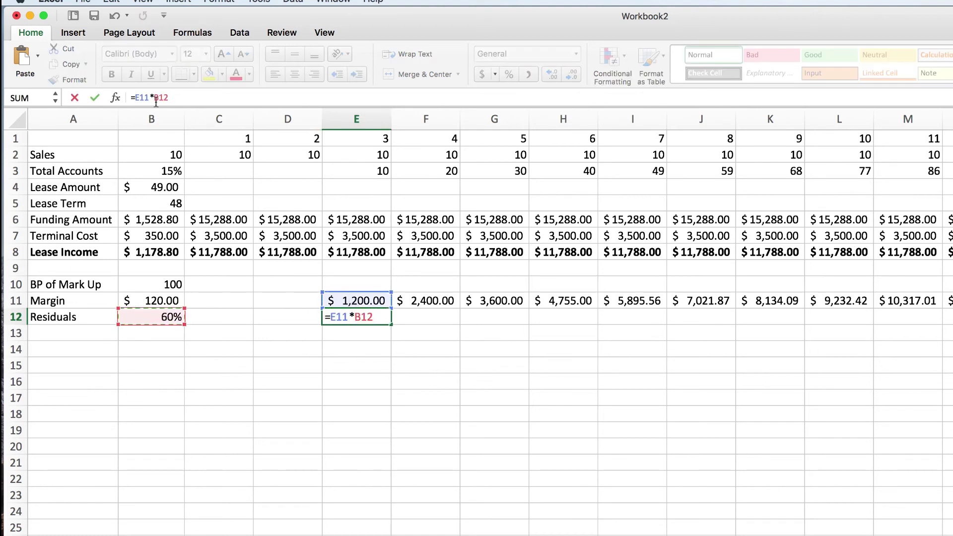
text($B)
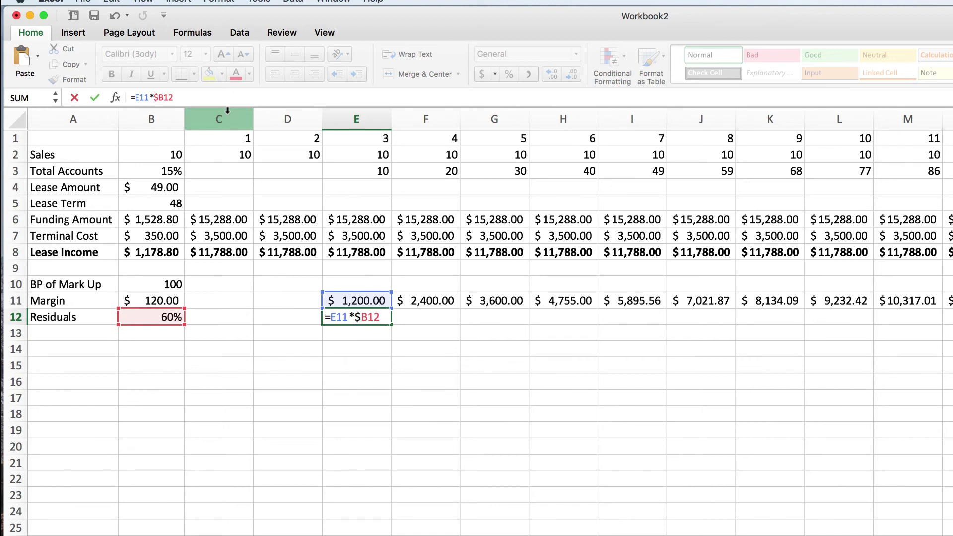
text($)
key(Return)
Fill E12's residual formula right across all month columns.
click(370, 321)
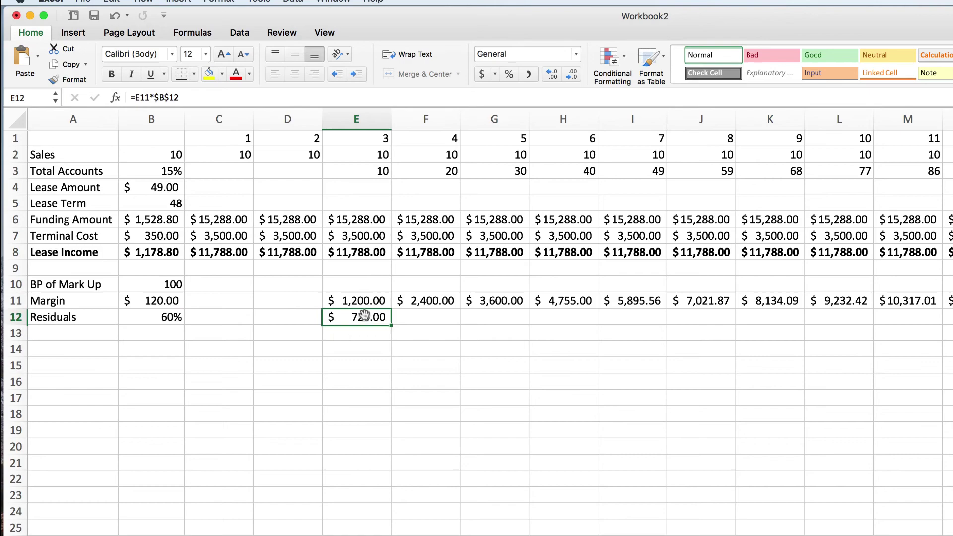
drag(419, 330, 949, 318)
click(951, 365)
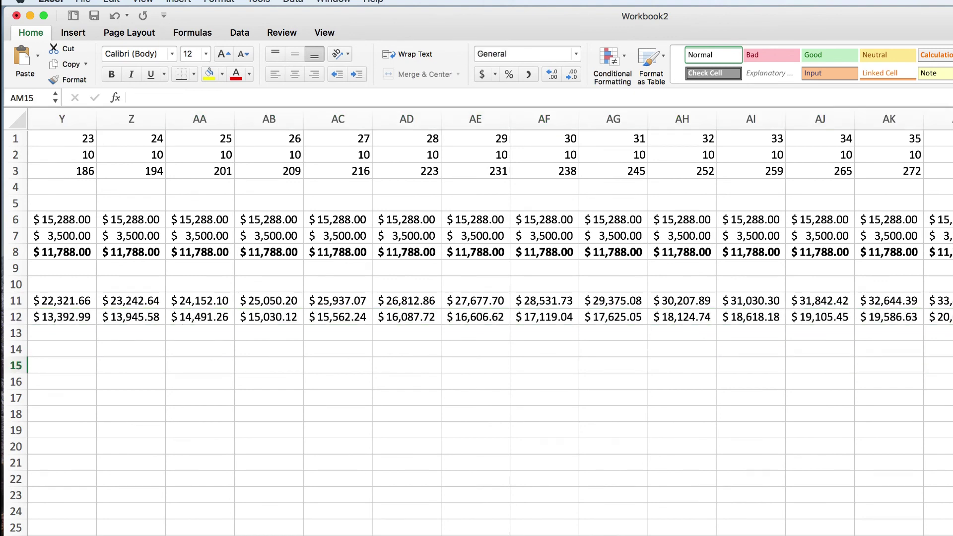
scroll(476, 323, left, 1)
scroll(355, 512, left, 15)
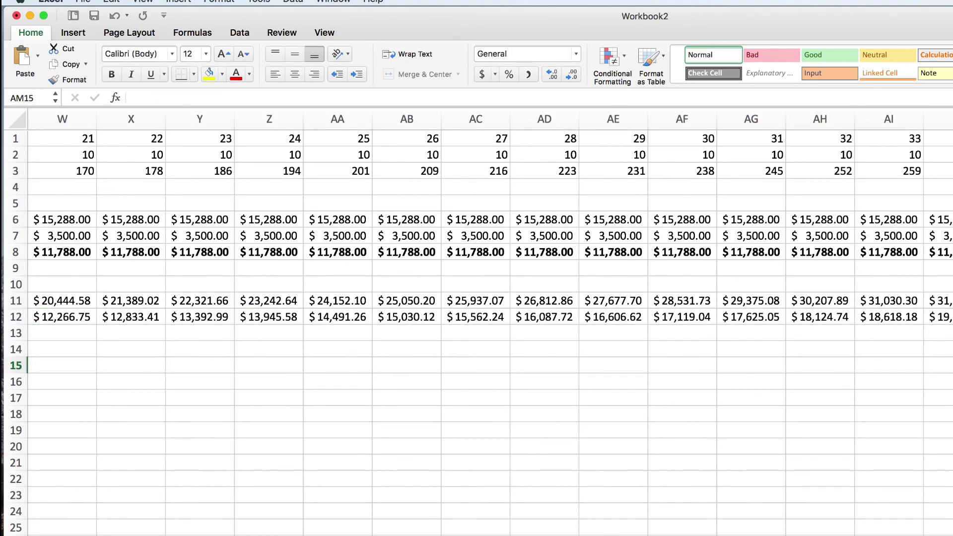
click(383, 482)
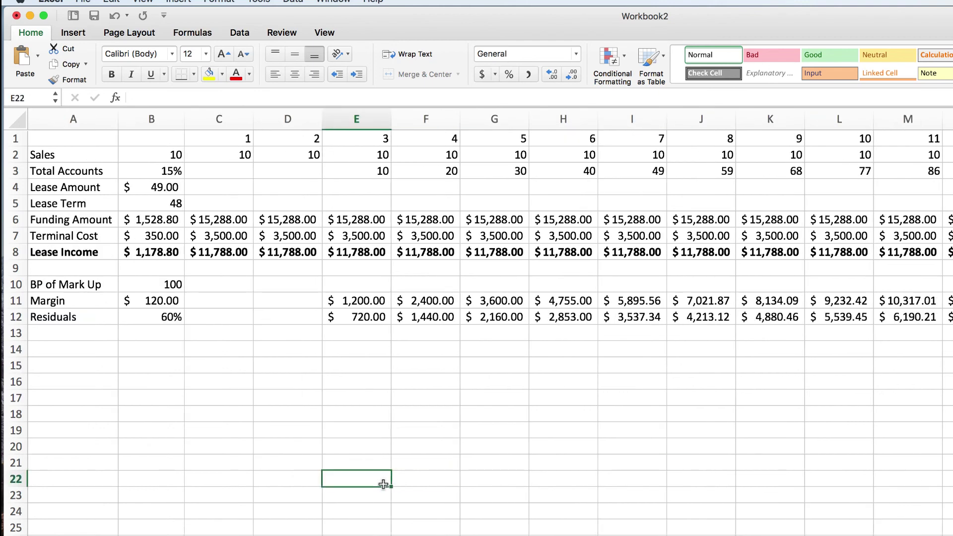
click(413, 350)
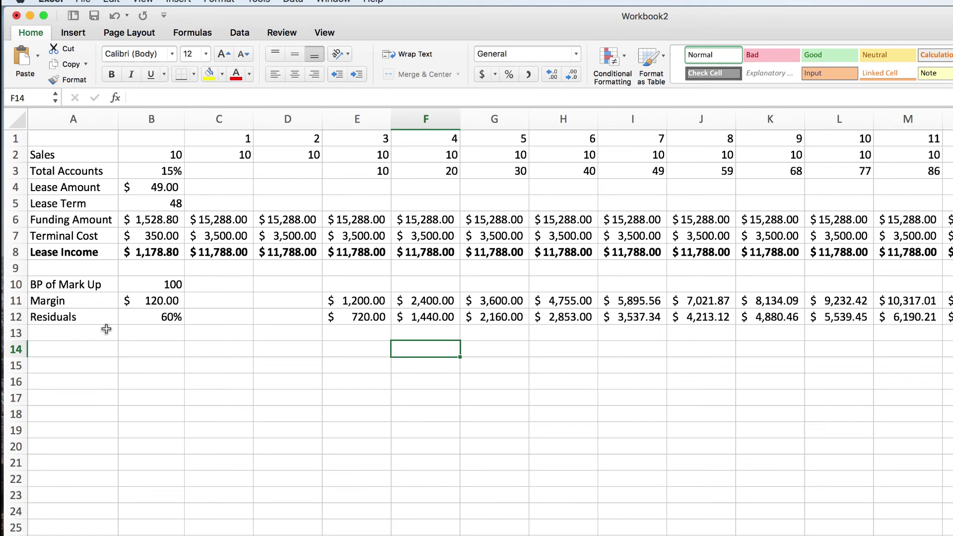
Make the Residuals row (row 12) bold.
click(20, 317)
click(111, 74)
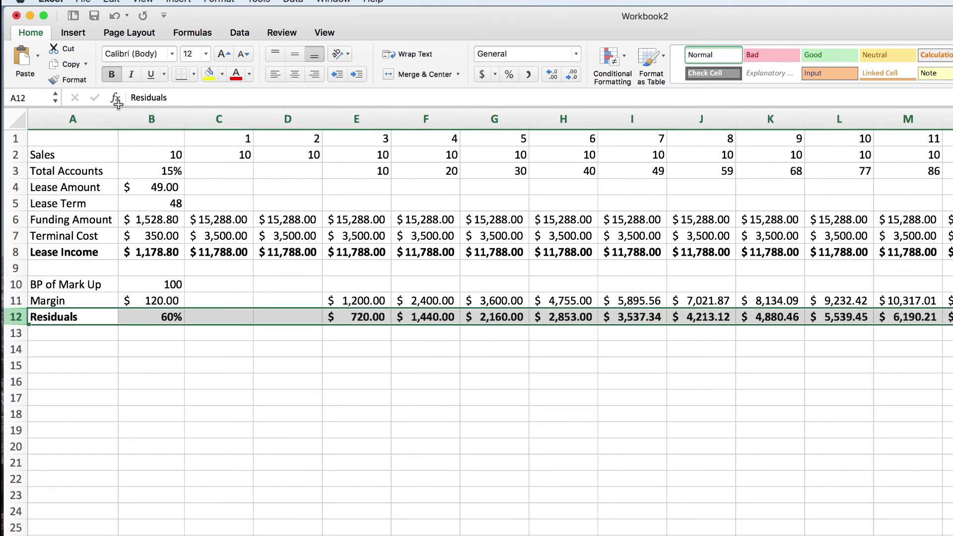
click(288, 445)
click(62, 254)
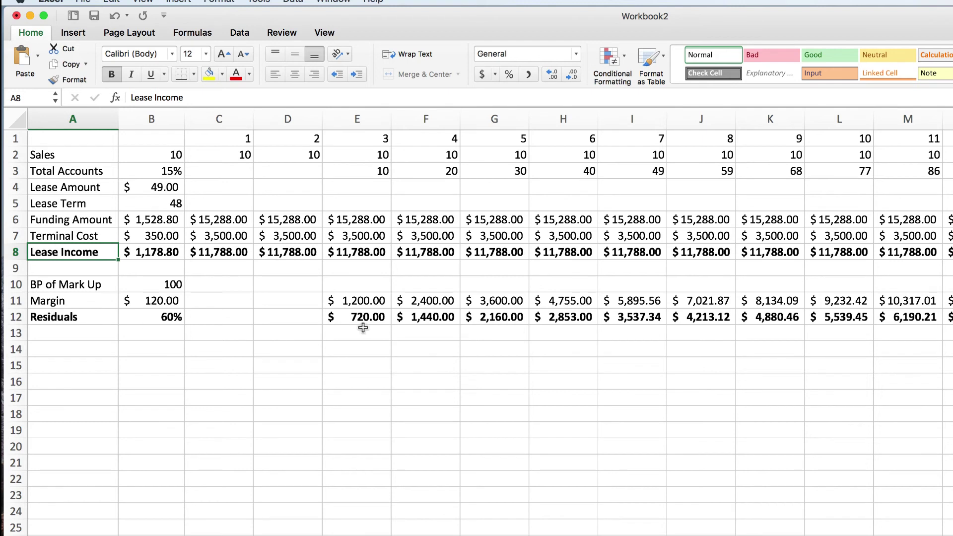
Label A14 'Total Income' and enter =SUM(C8+C12) in C14.
click(65, 350)
text(Total Income)
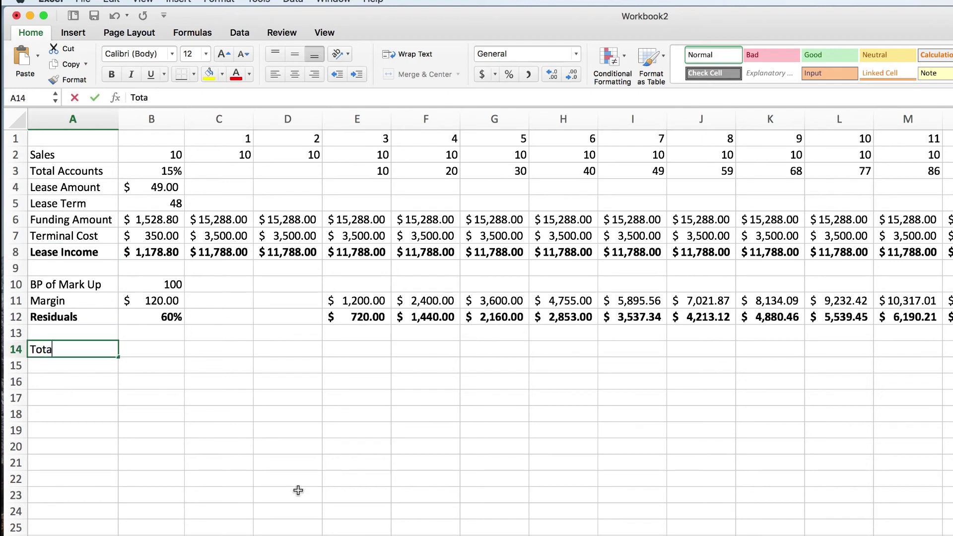
key(Tab)
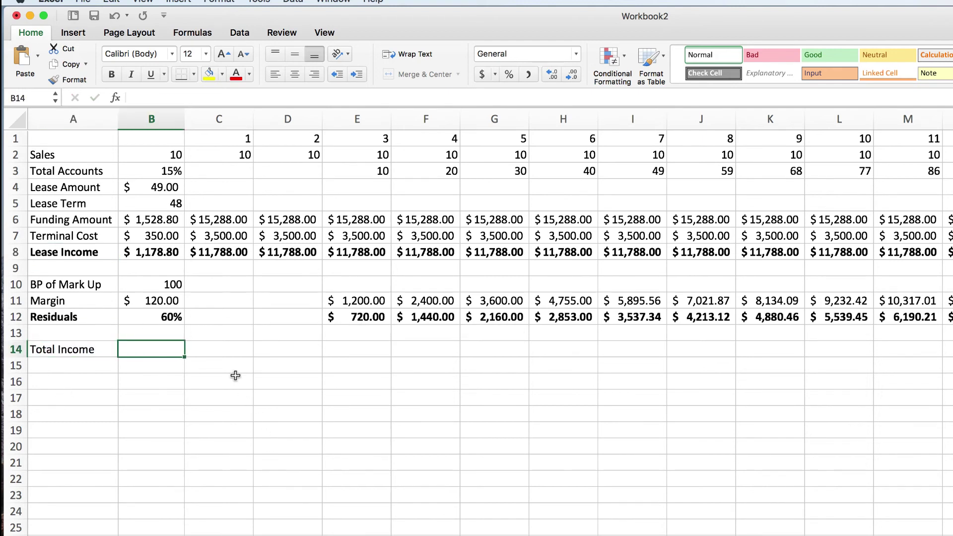
click(224, 343)
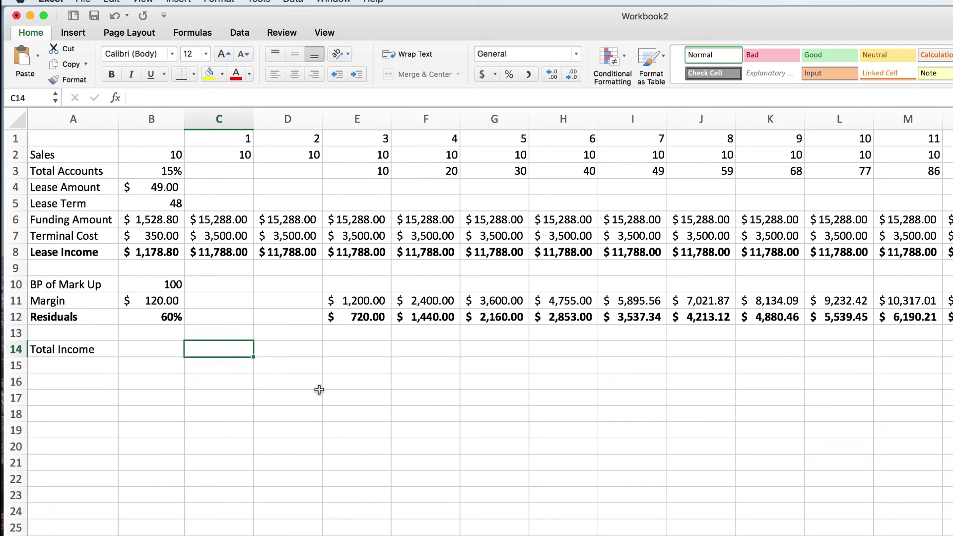
text(=sum()
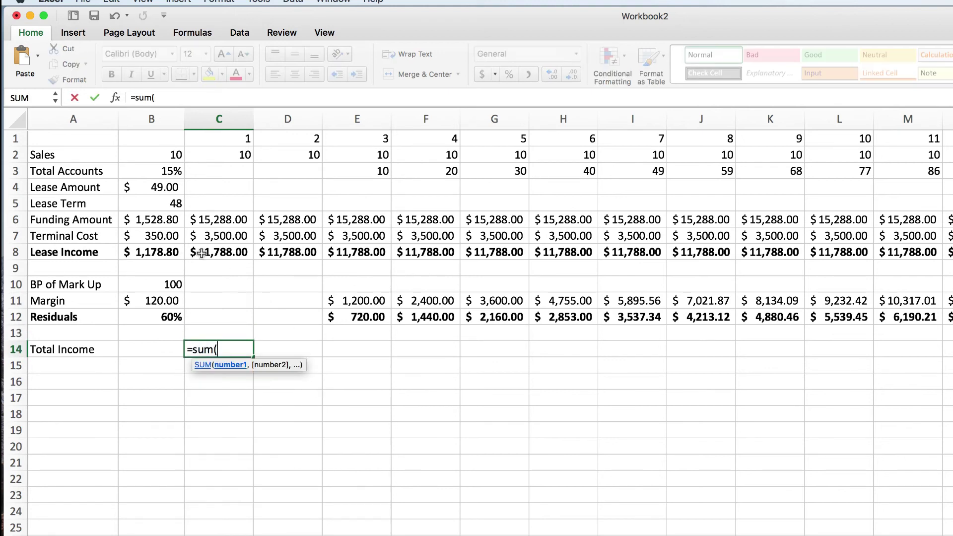
click(201, 254)
text(+)
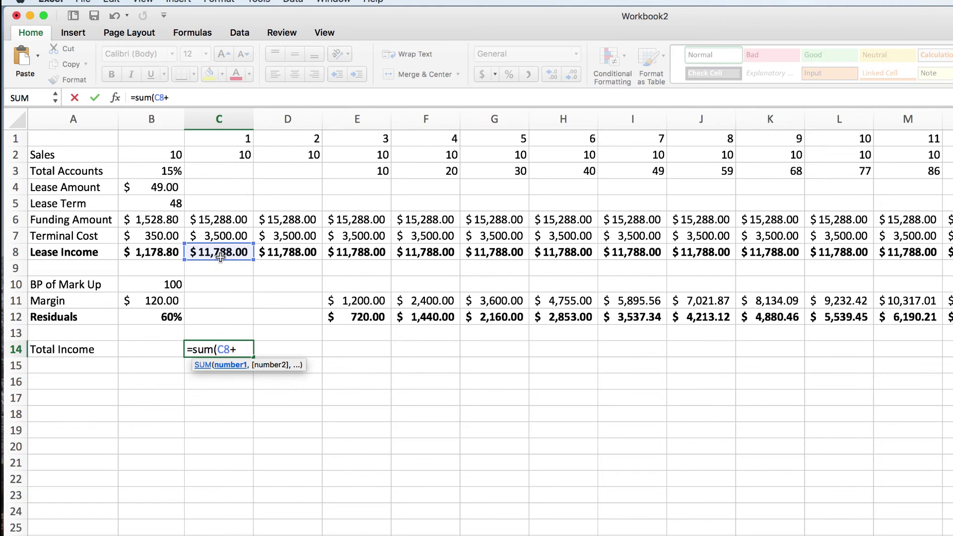
click(213, 323)
text())
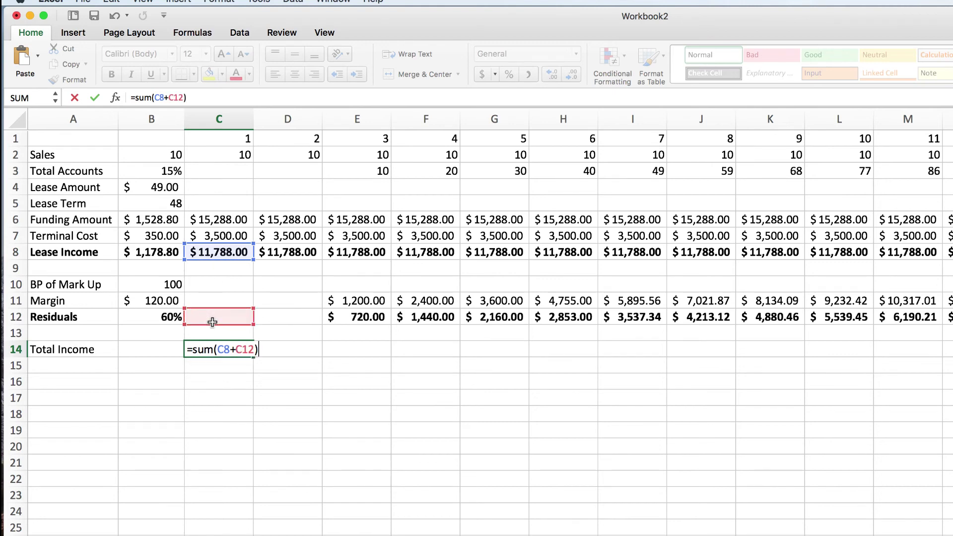
key(Return)
Fill the Total Income formula across all 36 months and make those totals bold.
drag(251, 357, 951, 353)
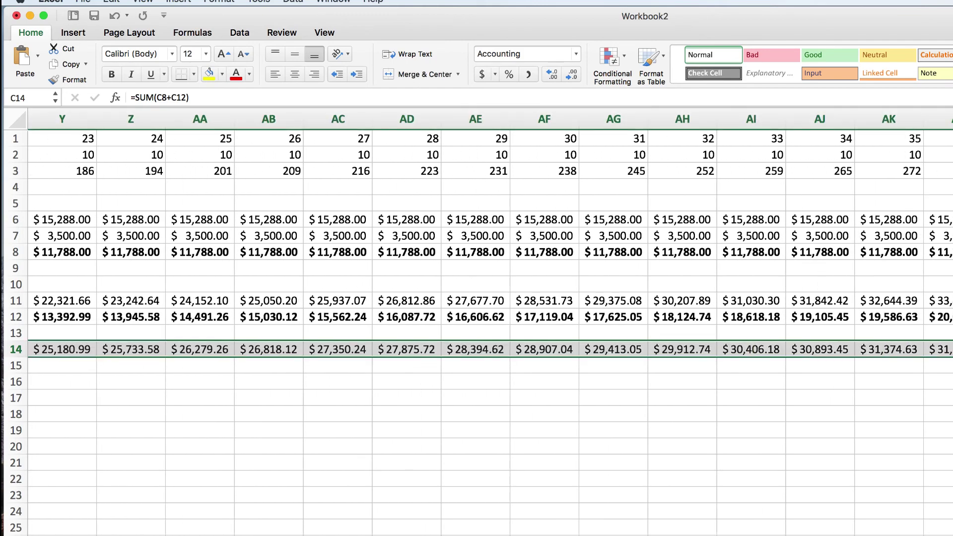
click(111, 75)
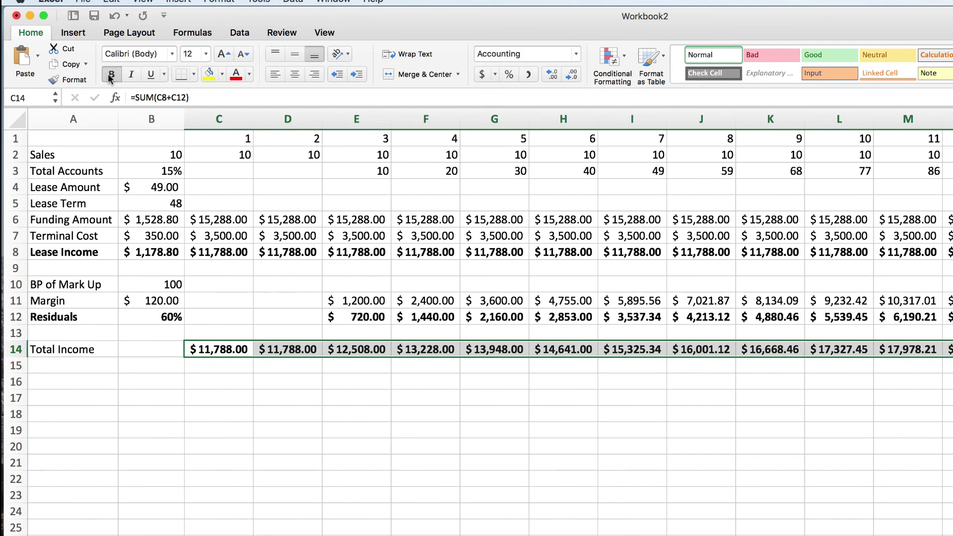
click(366, 498)
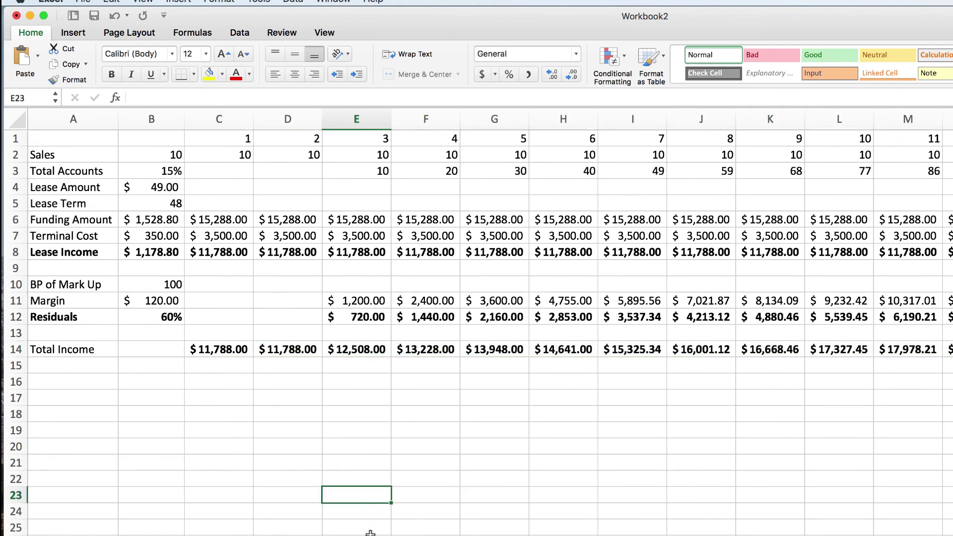
click(200, 350)
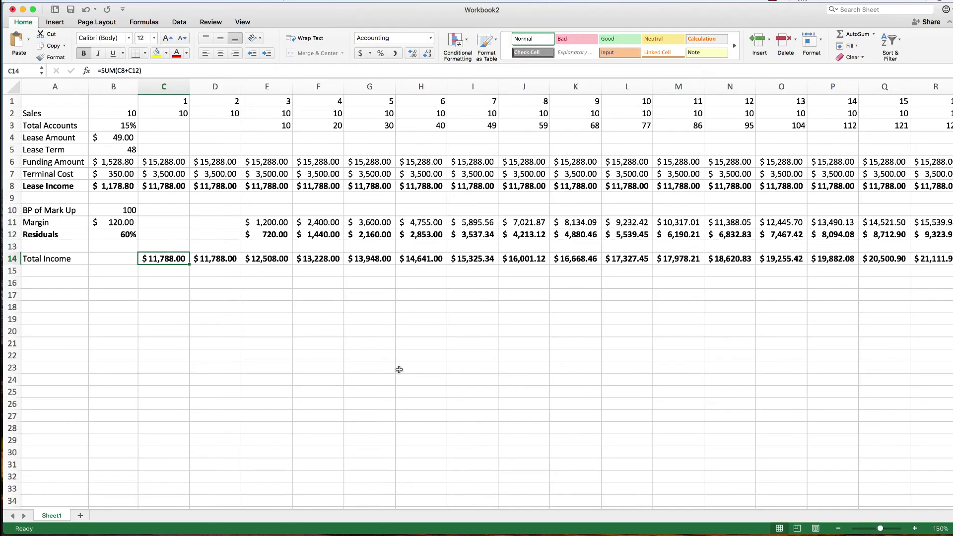
key(Right)
key(Right)
key(Right)
key(Right)
key(Right)
key(Right)
key(Right)
key(Right)
key(Right)
key(Right)
key(Right)
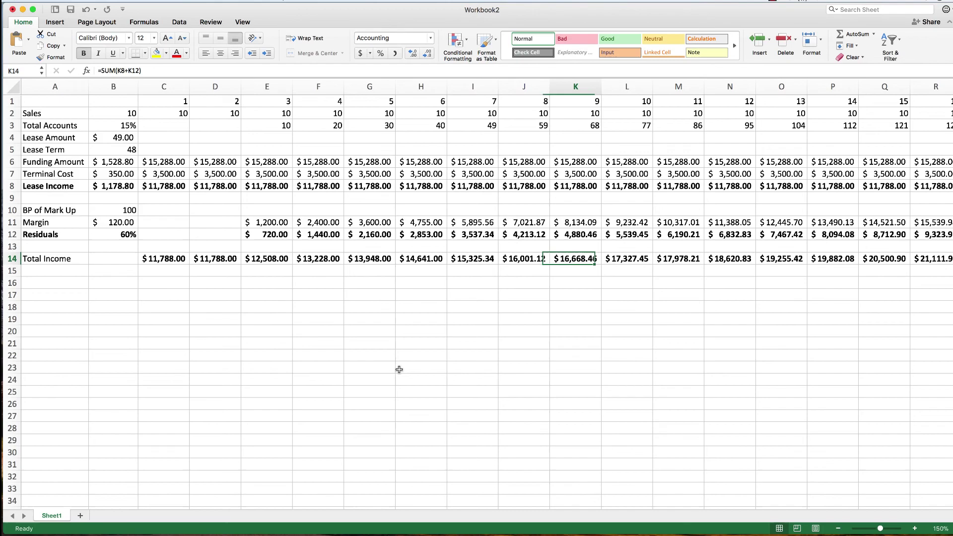
key(Right)
key(Right)
key(Right)
key(Right)
key(Right)
key(Right)
key(Right)
key(Right)
key(Right)
key(Right)
key(Right)
key(Right)
key(Right)
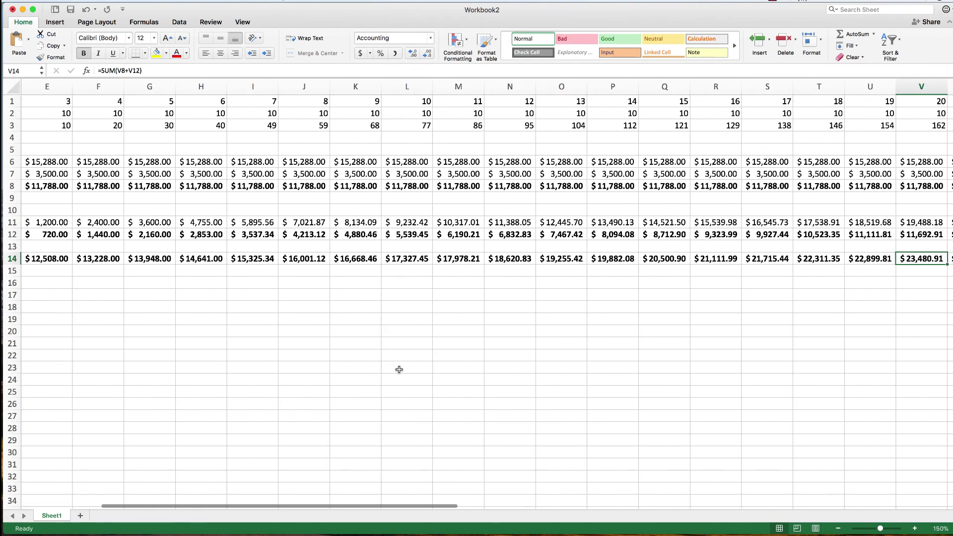
key(Right)
key(Right)
key(Right)
key(Right)
key(Right)
key(Right)
key(Right)
key(Right)
key(Right)
key(Right)
key(Right)
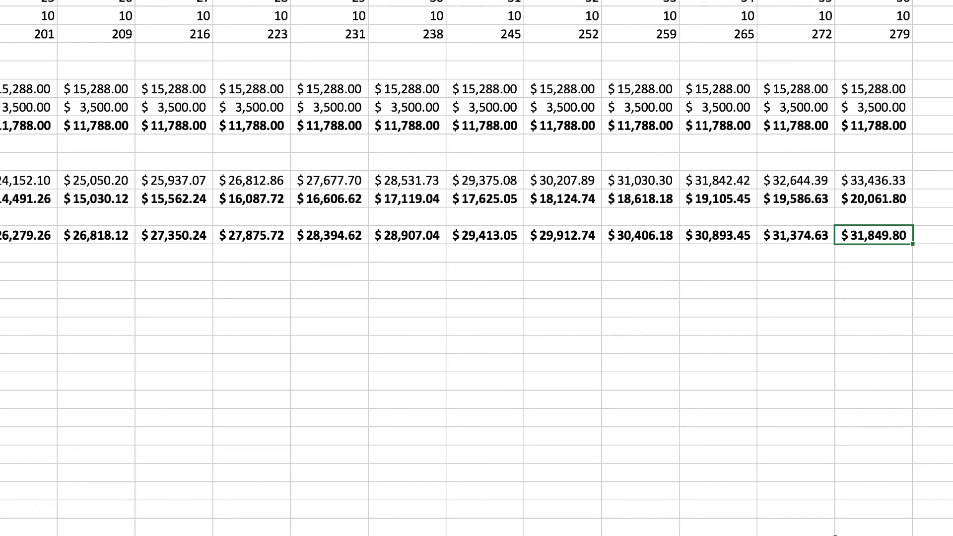
key(ctrl+Left)
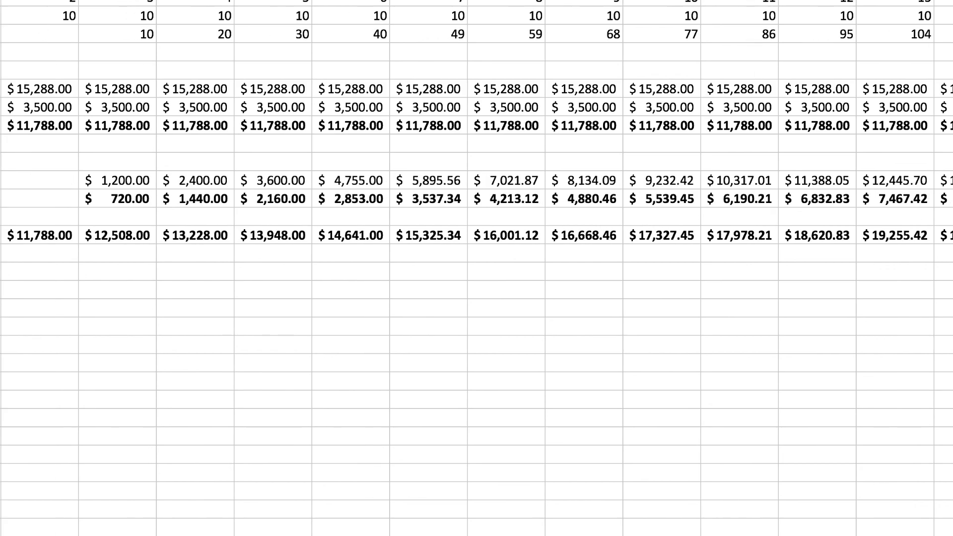